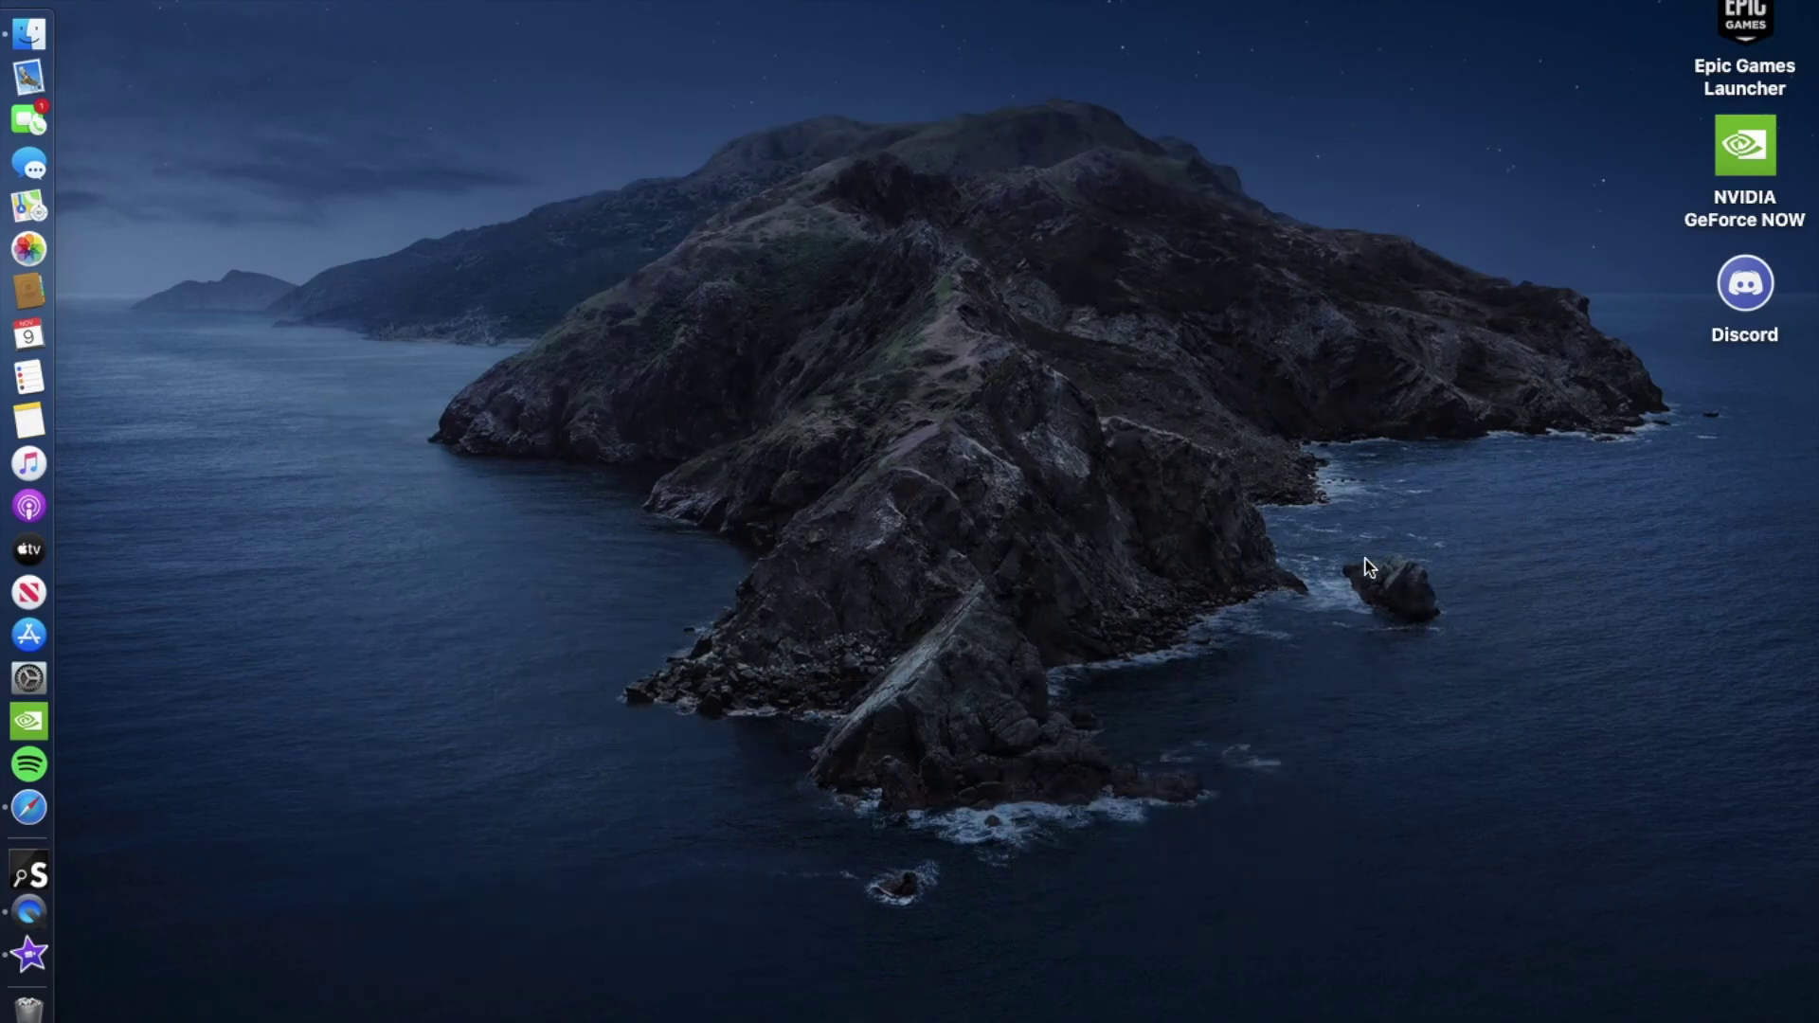
Launch Safari and go to the Pixlr website by typing 'pixlr' in the address bar.
click(28, 807)
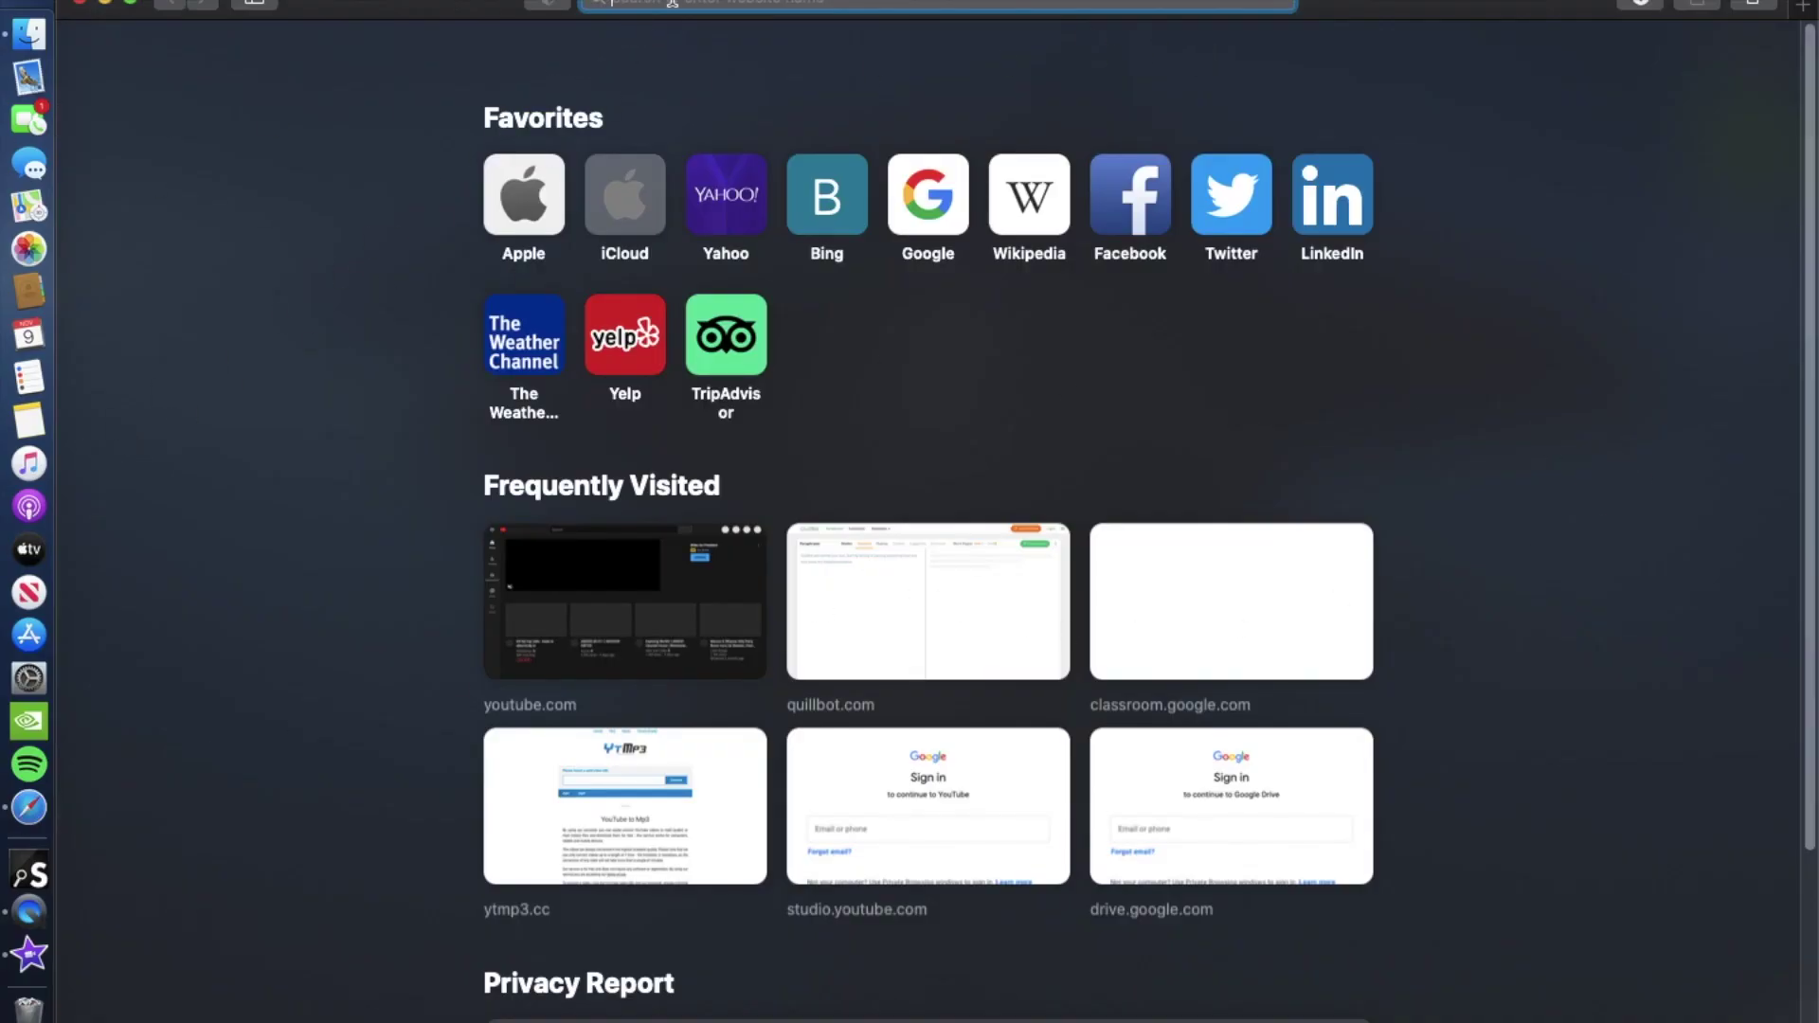
text(ixlr.com)
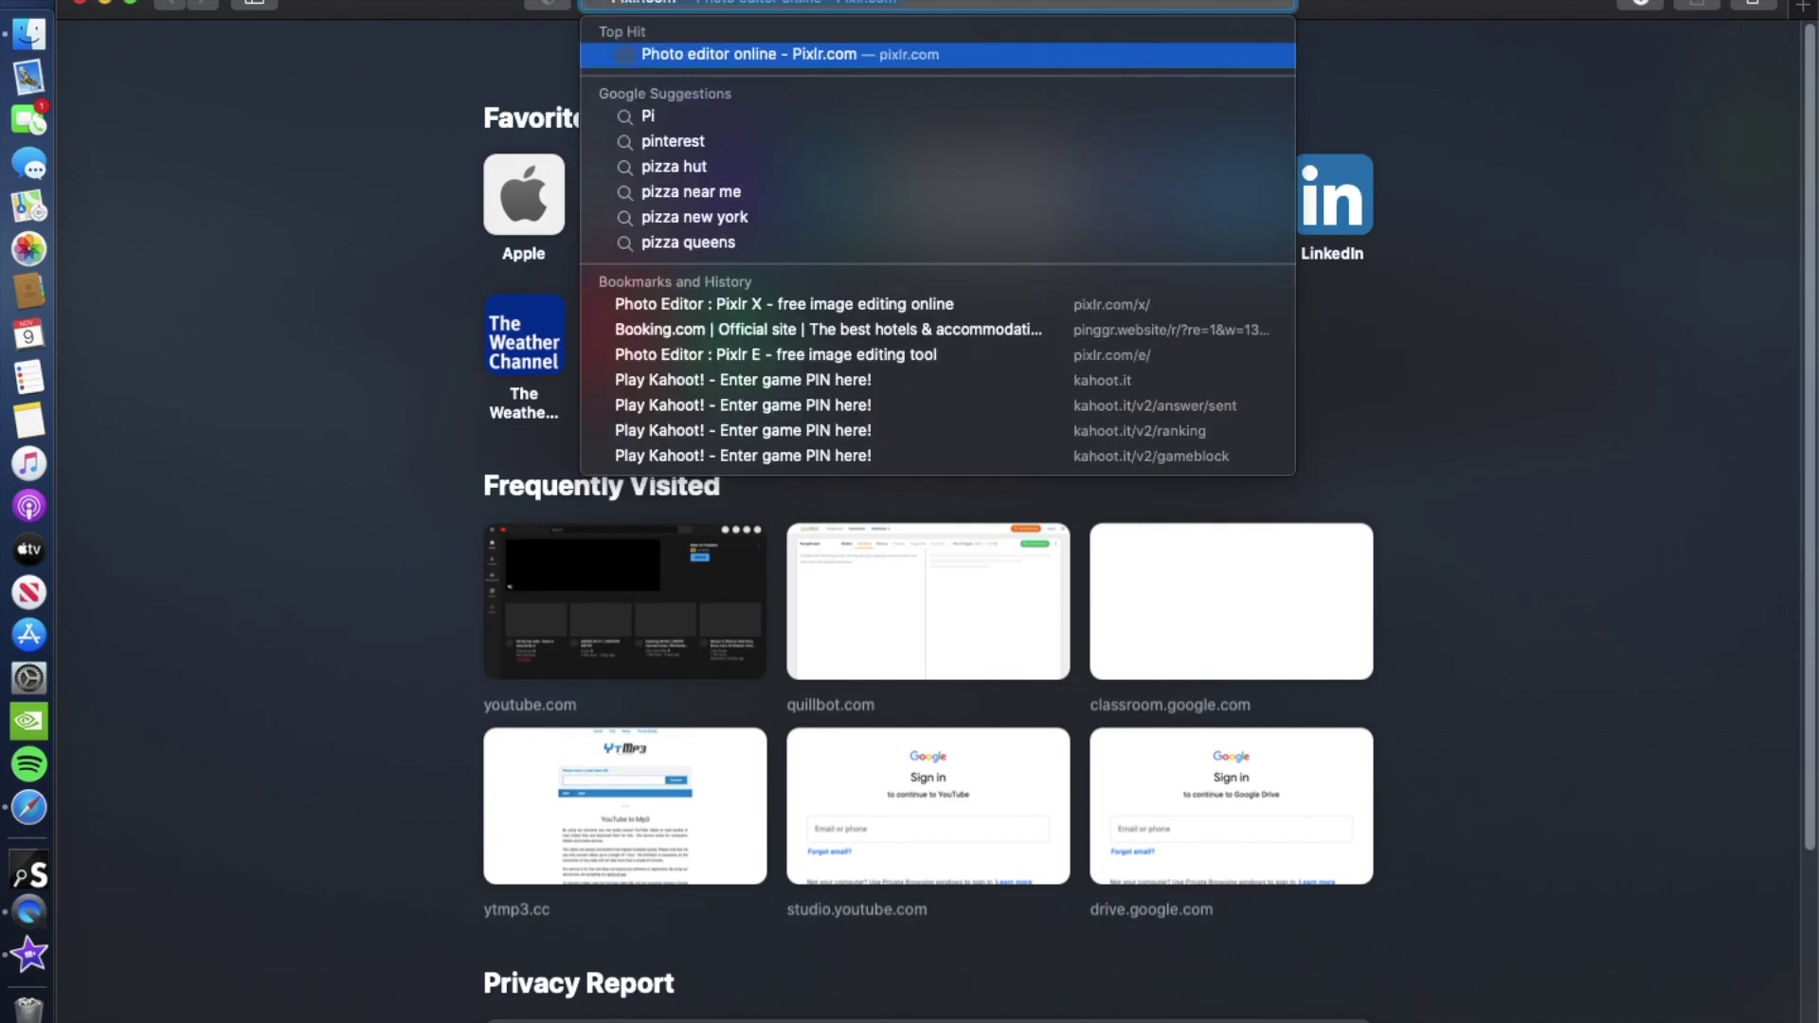
key(Return)
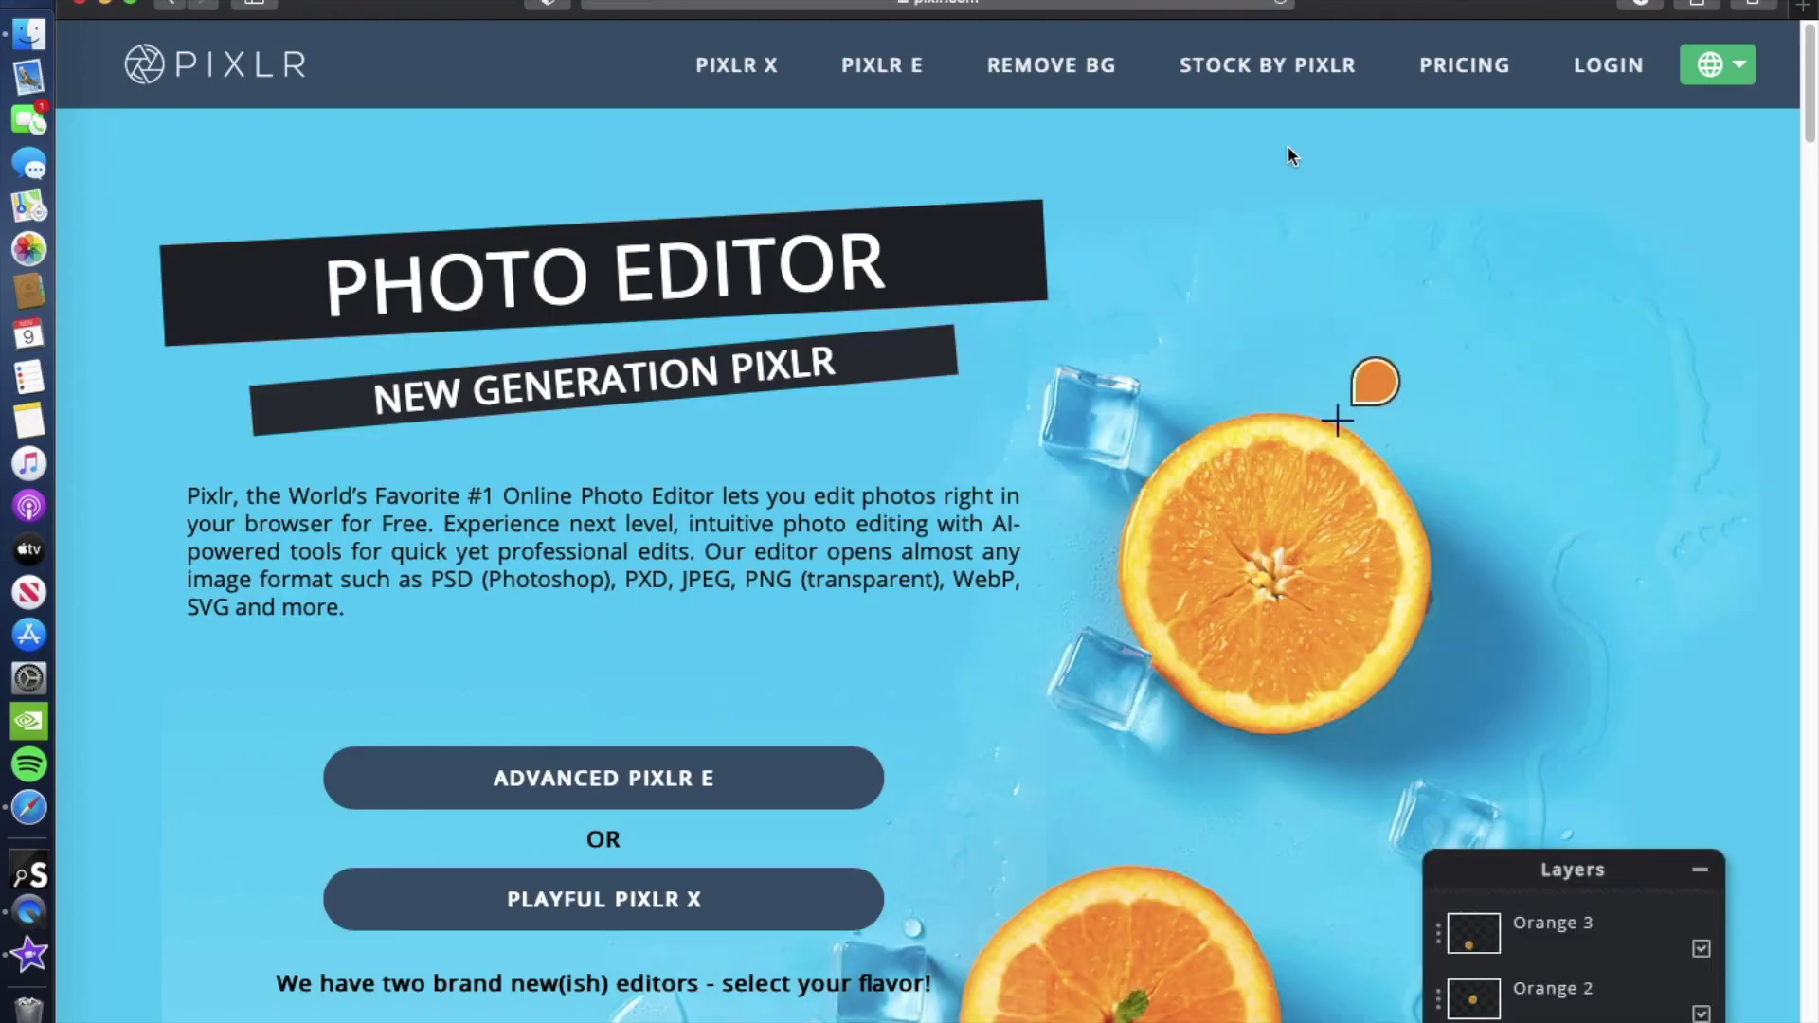
Open the Pixlr X editor from the pixlr.com photo editor page.
scroll(371, 316, down, 3)
scroll(569, 230, up, 3)
click(956, 4)
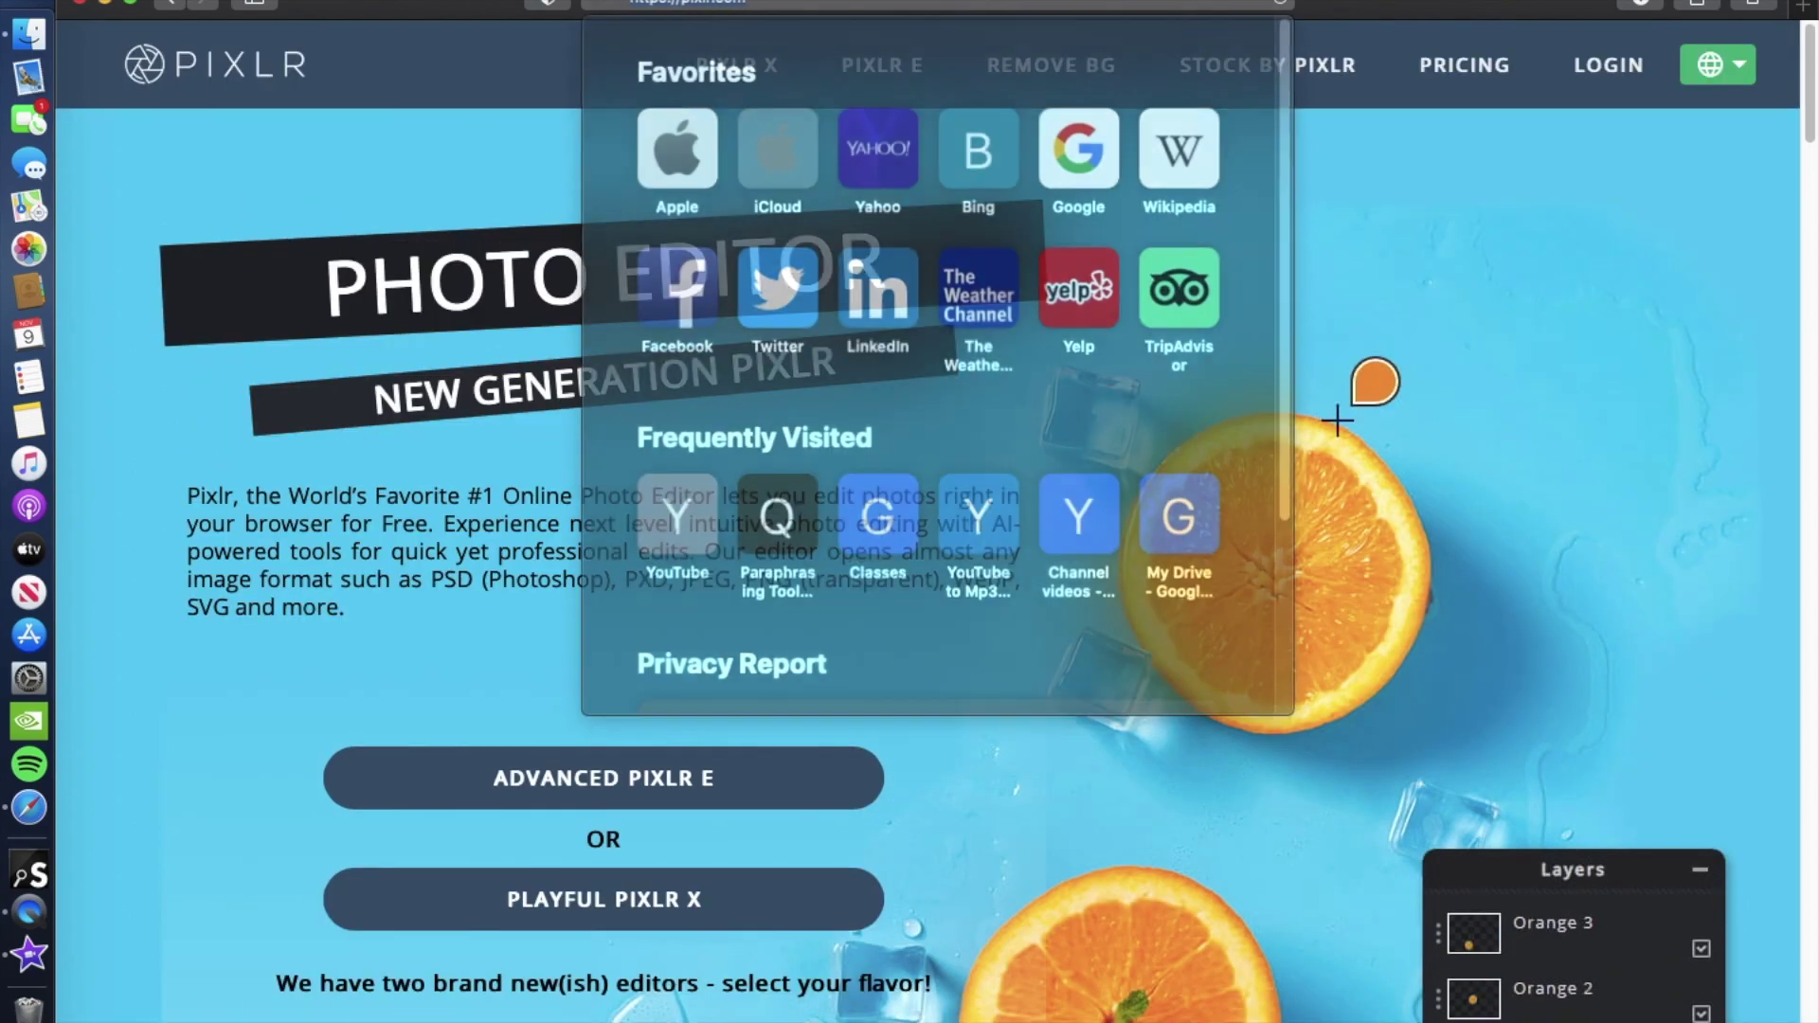
click(324, 208)
scroll(652, 723, down, 1)
scroll(967, 687, up, 1)
scroll(1068, 682, down, 3)
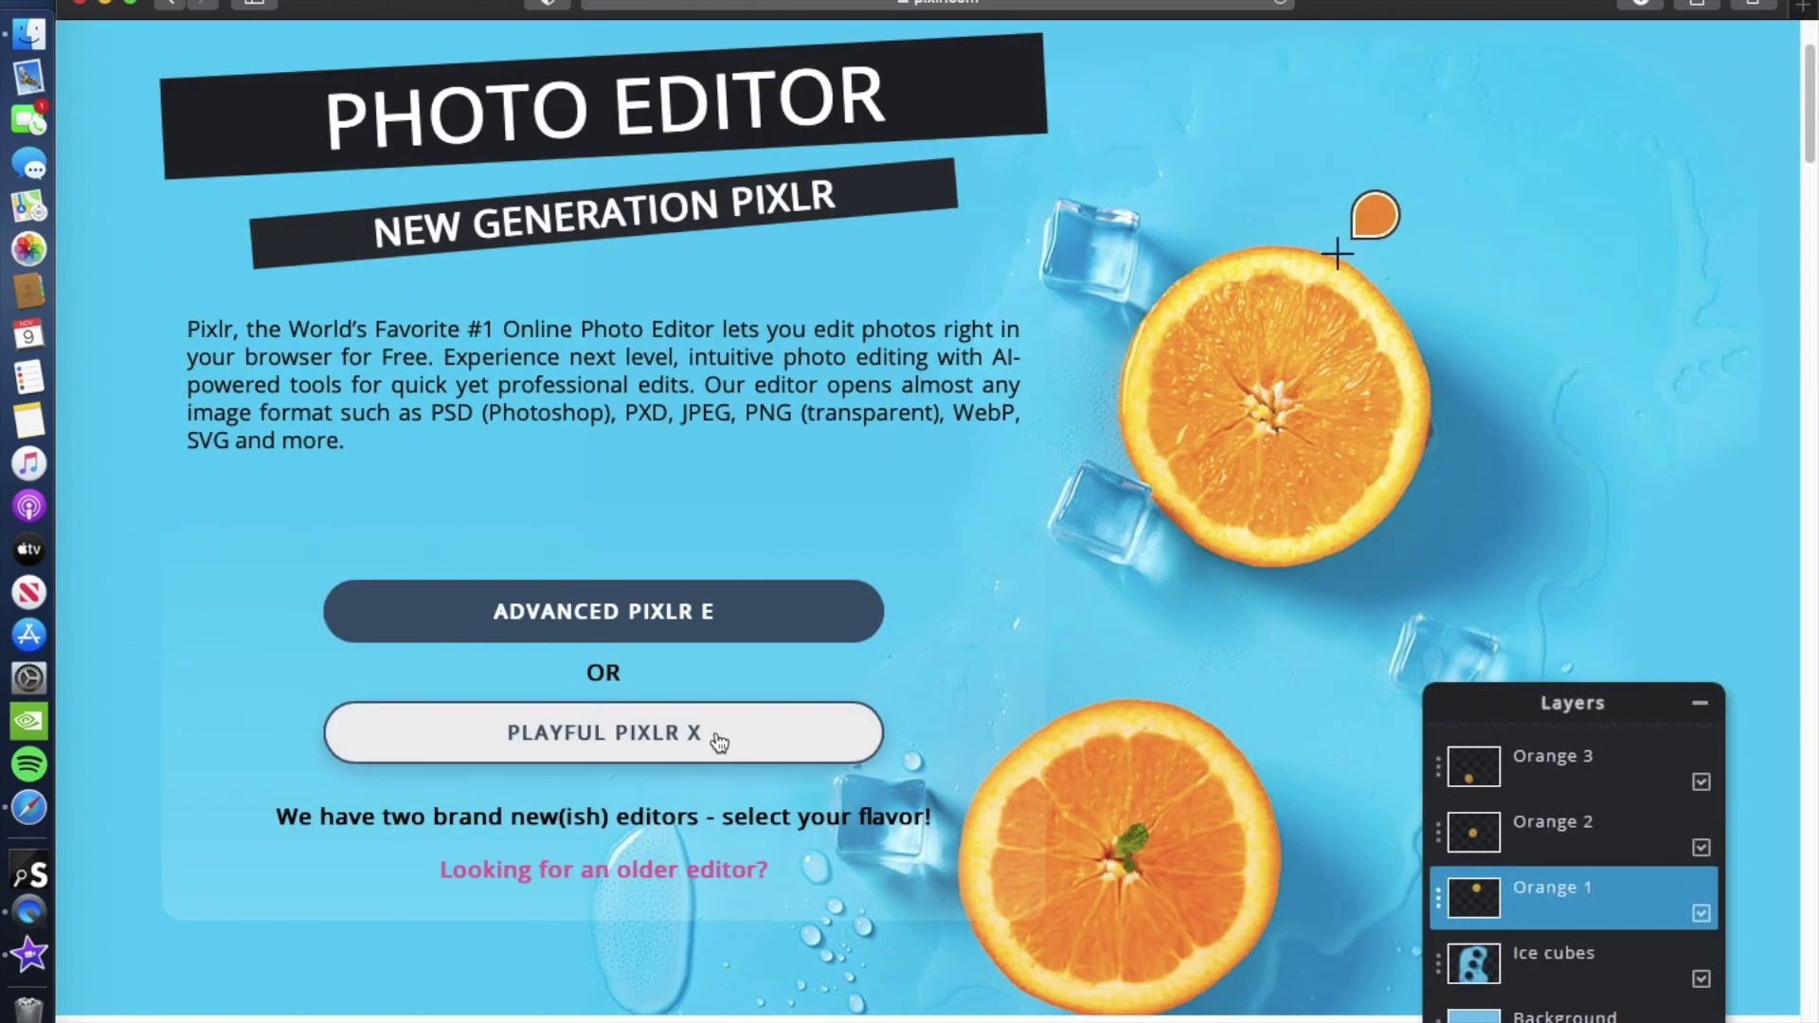
click(662, 742)
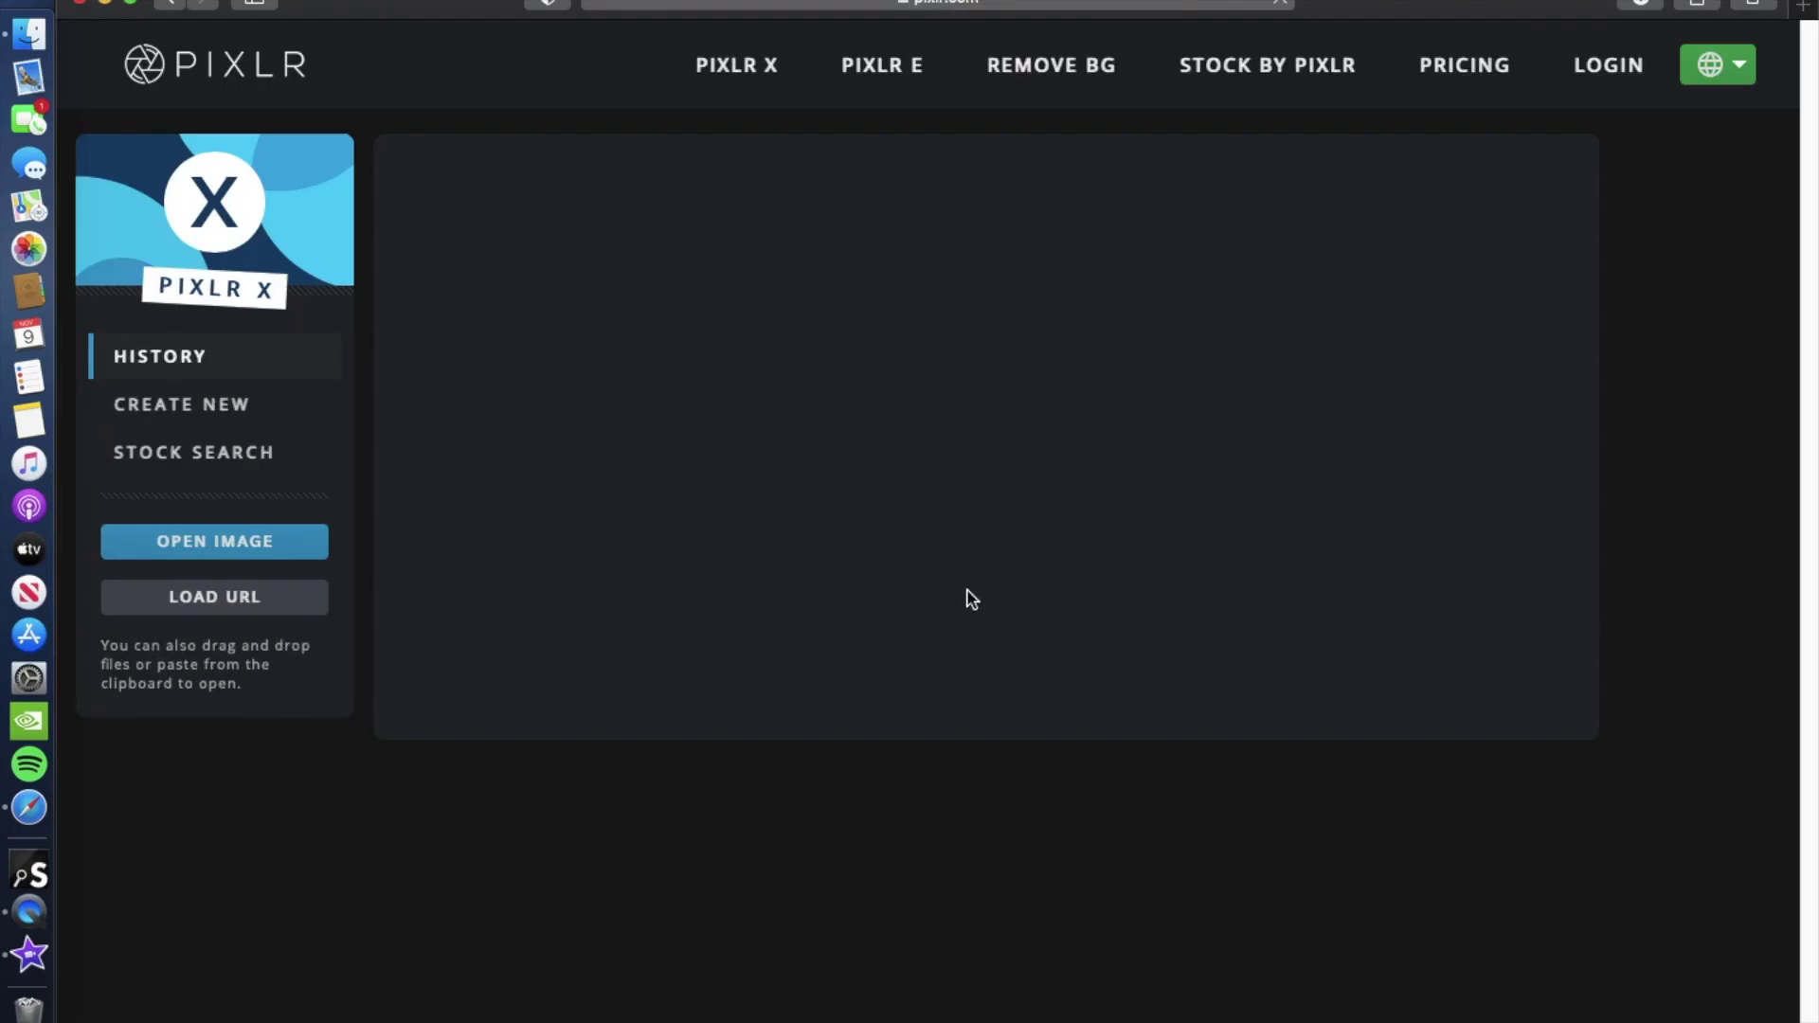
Create a transparent 1920x1080 Full HD canvas named 'Caca' after clearing the Untitled name.
scroll(879, 756, down, 8)
scroll(714, 629, up, 8)
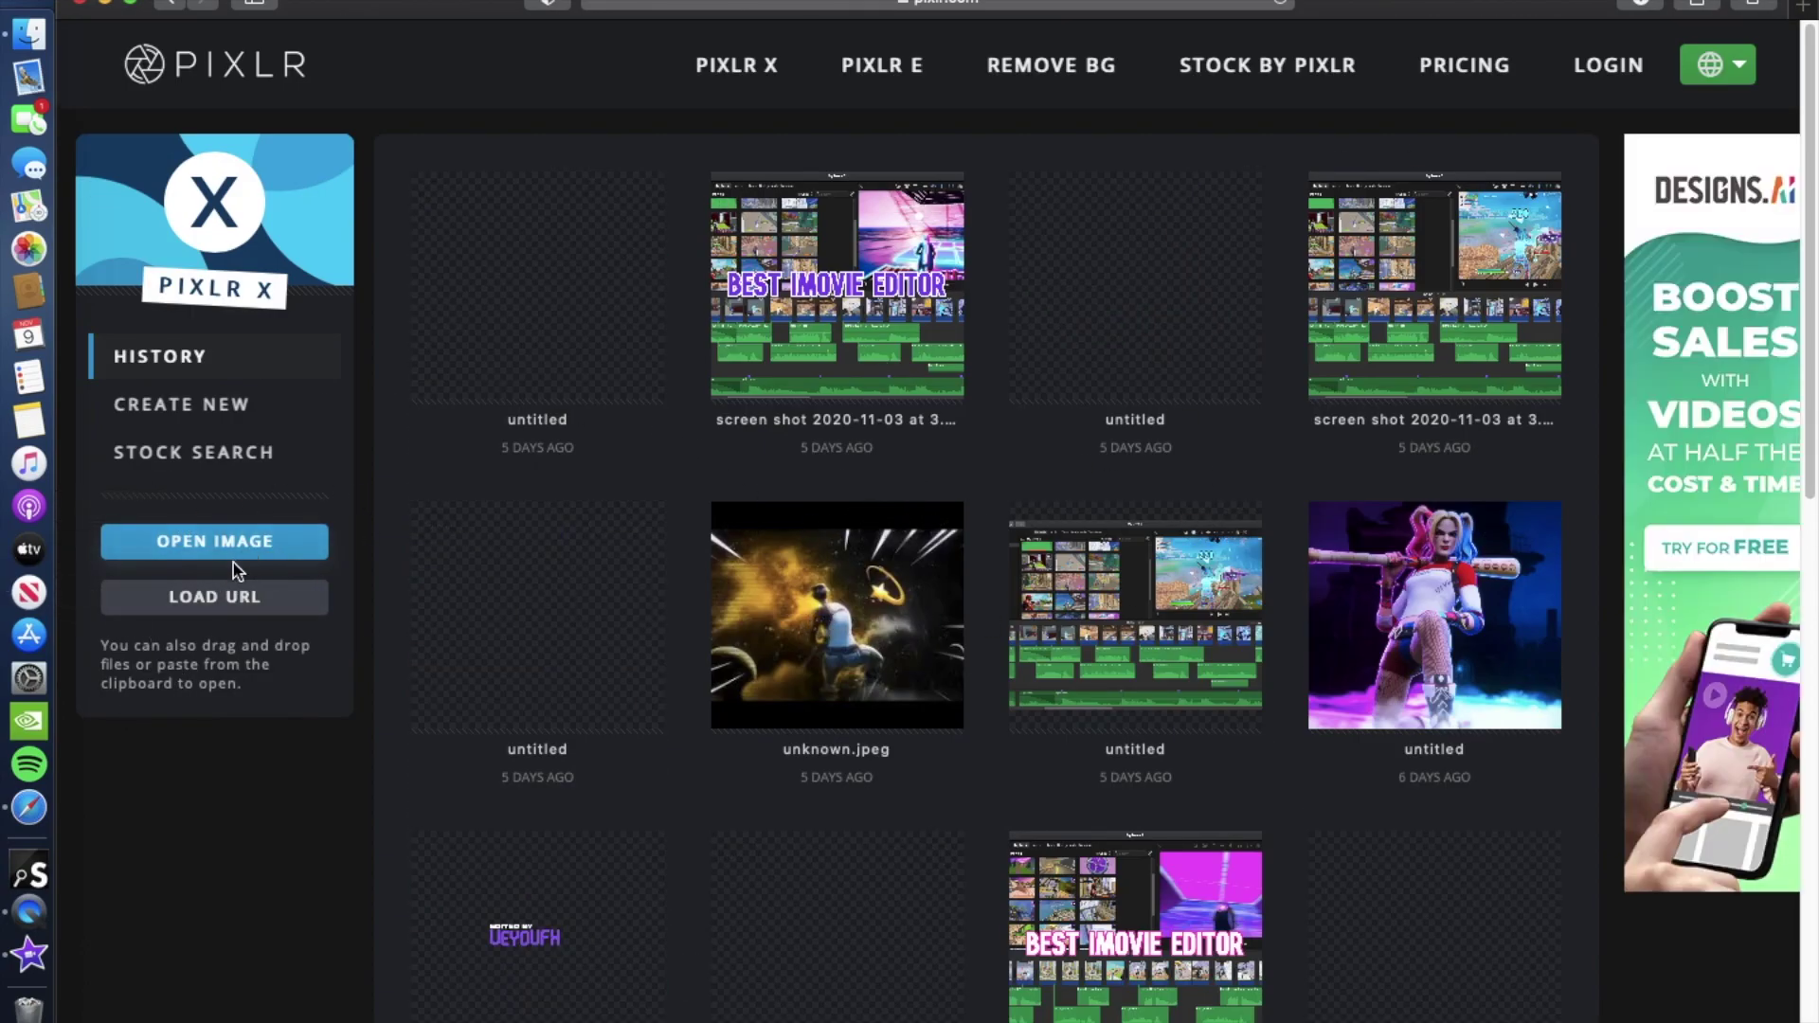
click(163, 416)
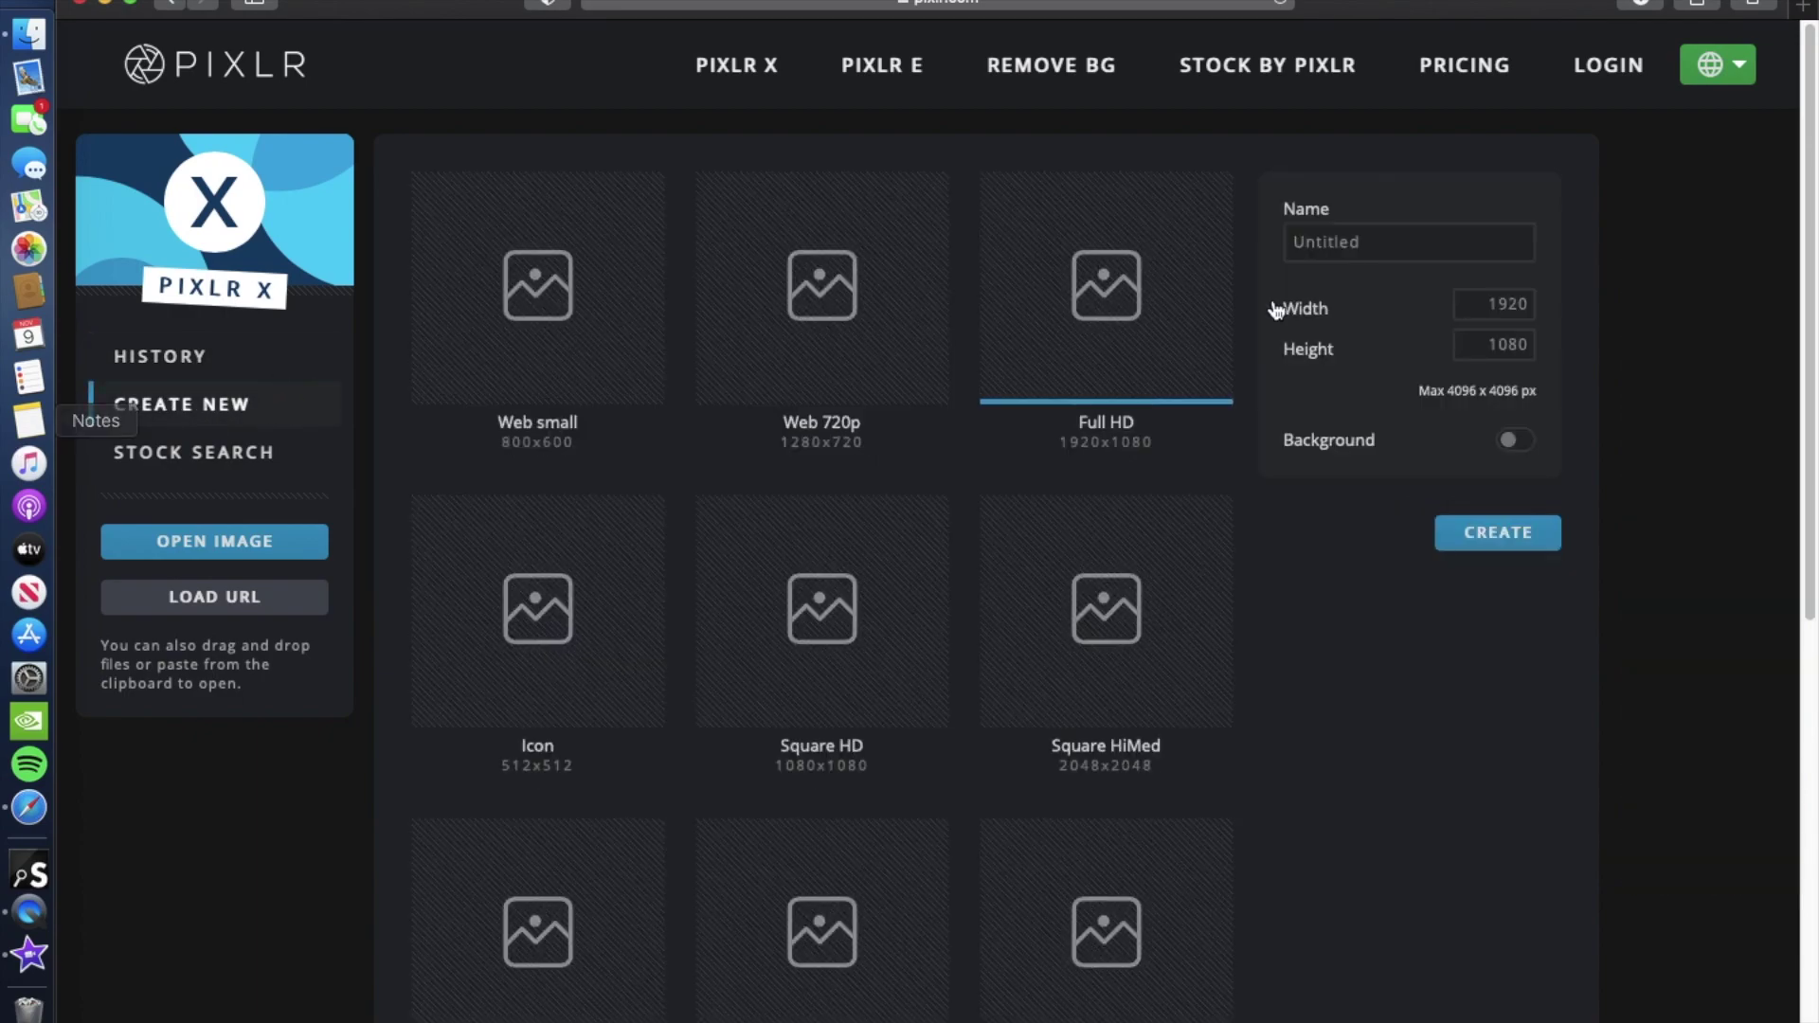
drag(1294, 242, 1397, 232)
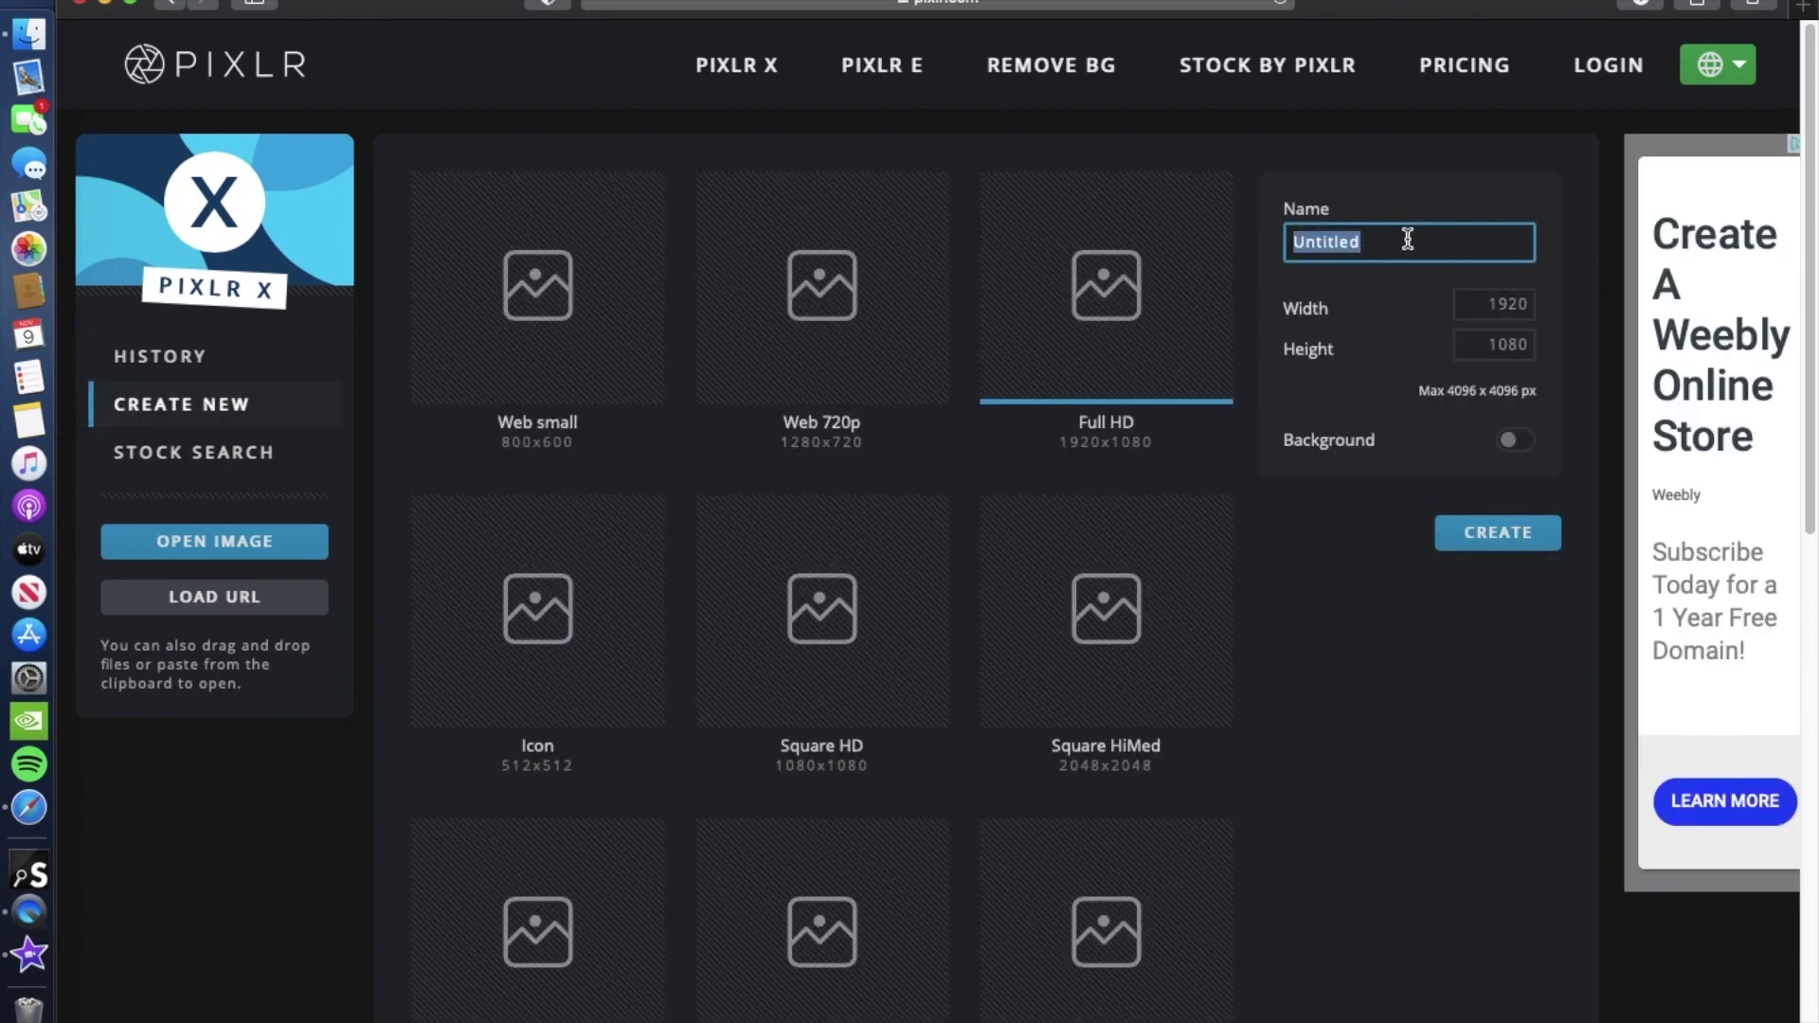
key(BackSpace)
click(1491, 535)
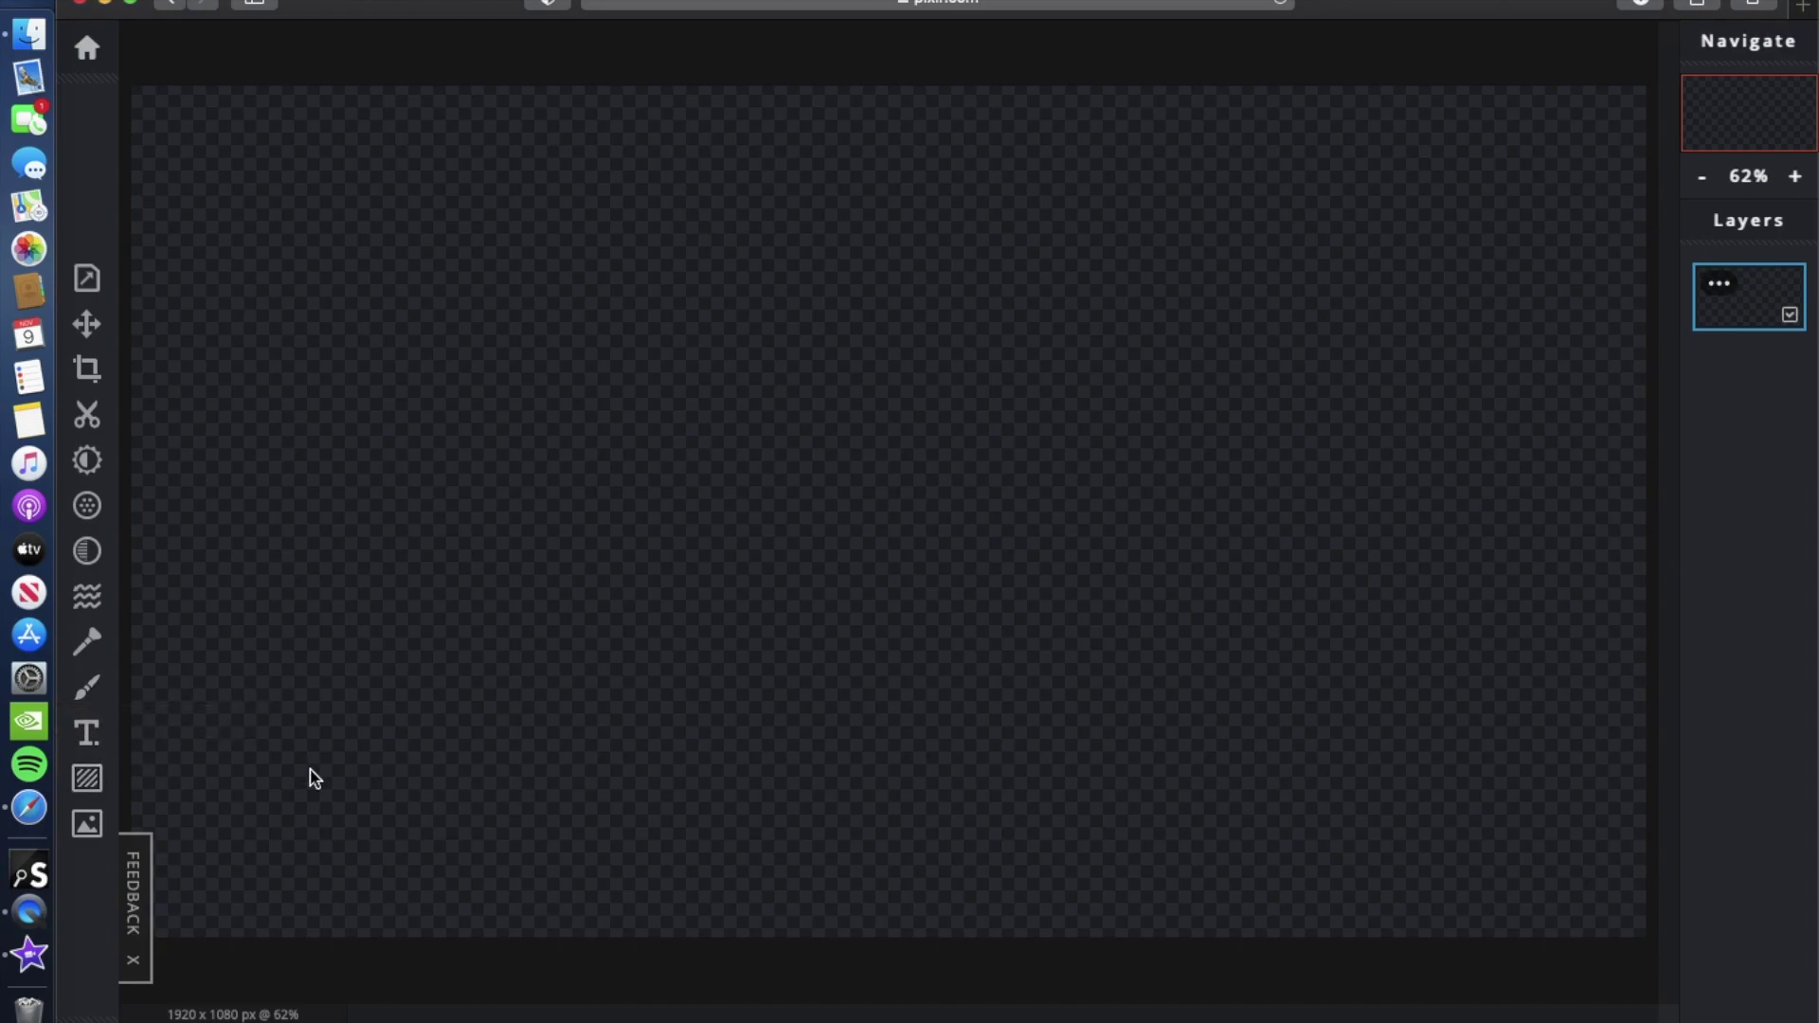
Add a new text layer and replace the placeholder with 'Edited by'.
click(87, 733)
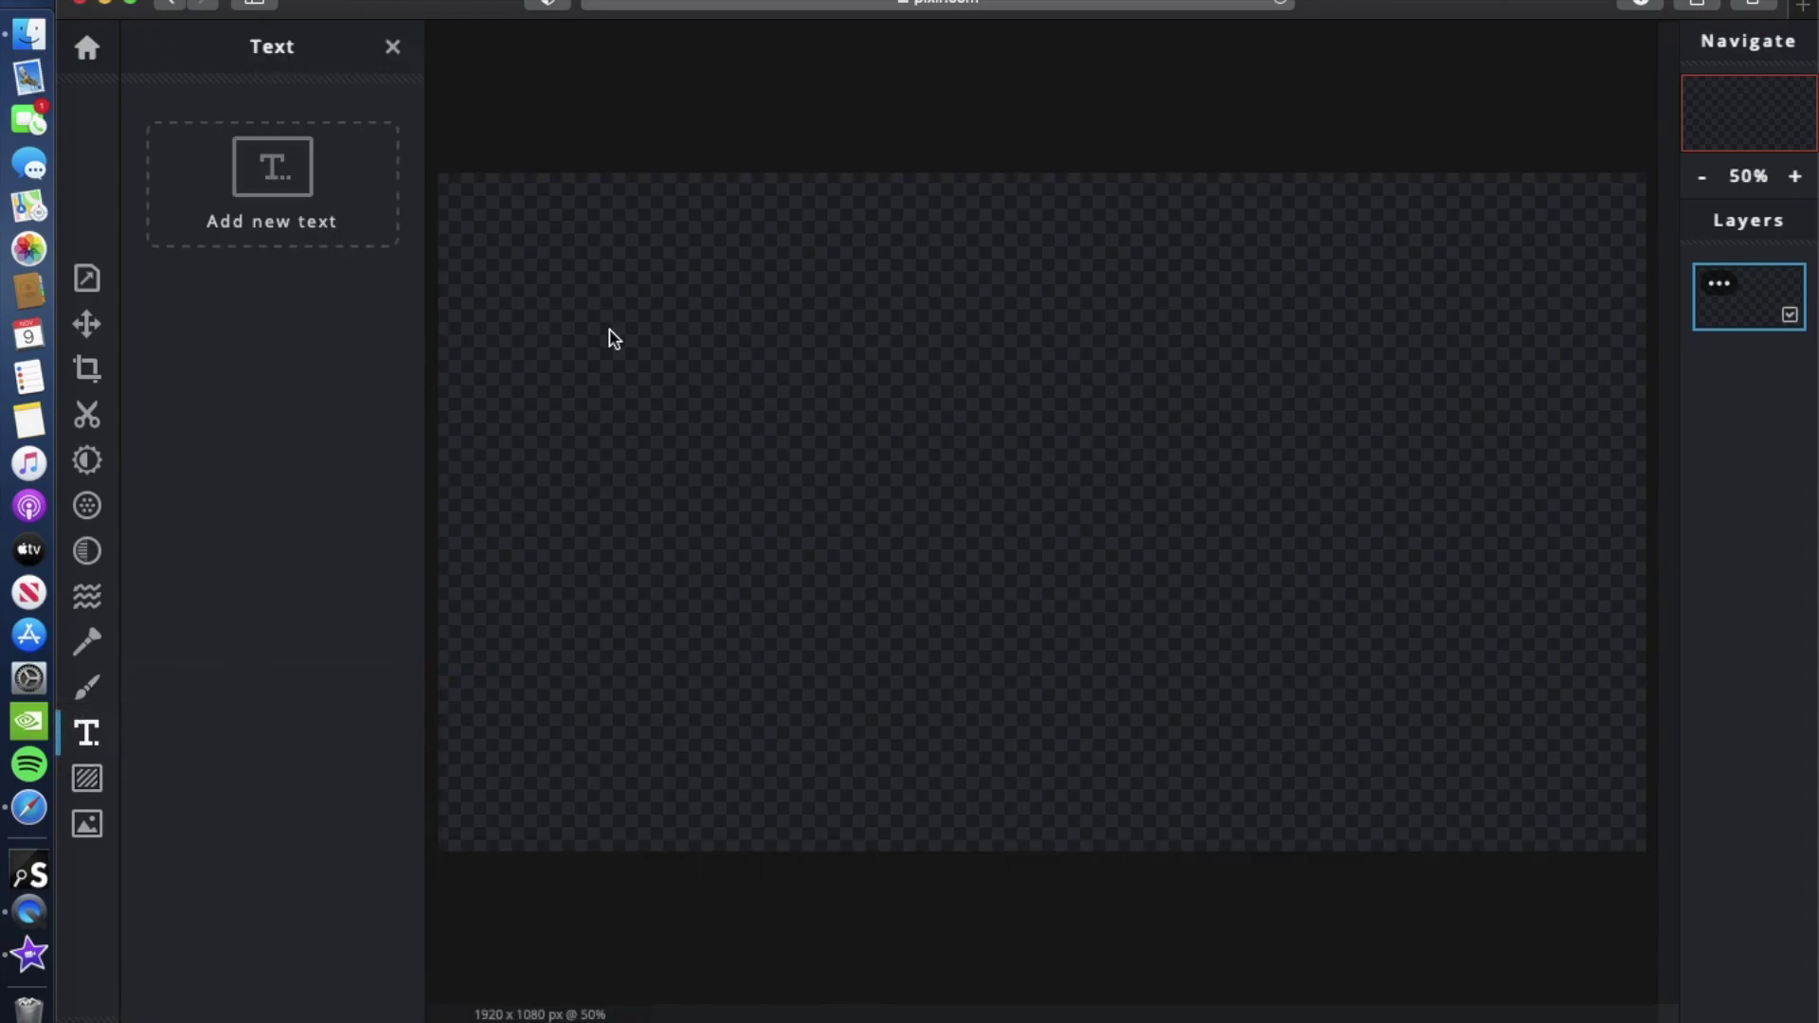
click(314, 216)
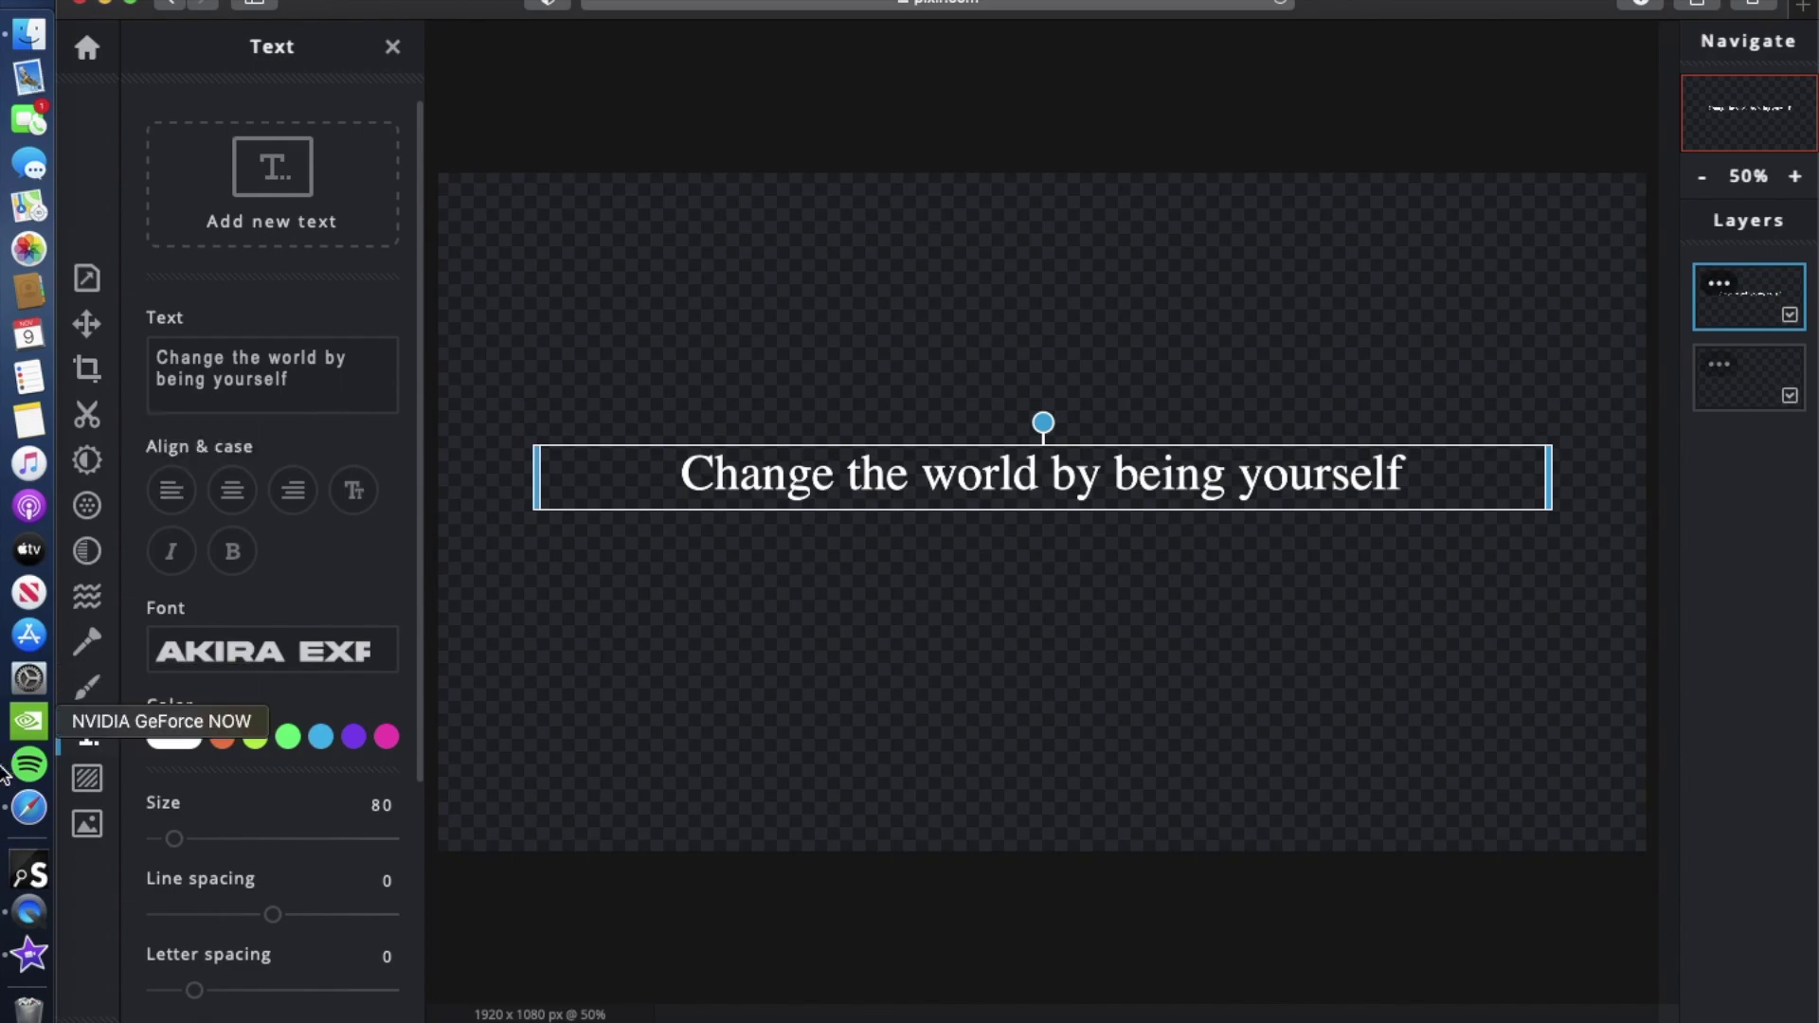
drag(303, 381, 159, 354)
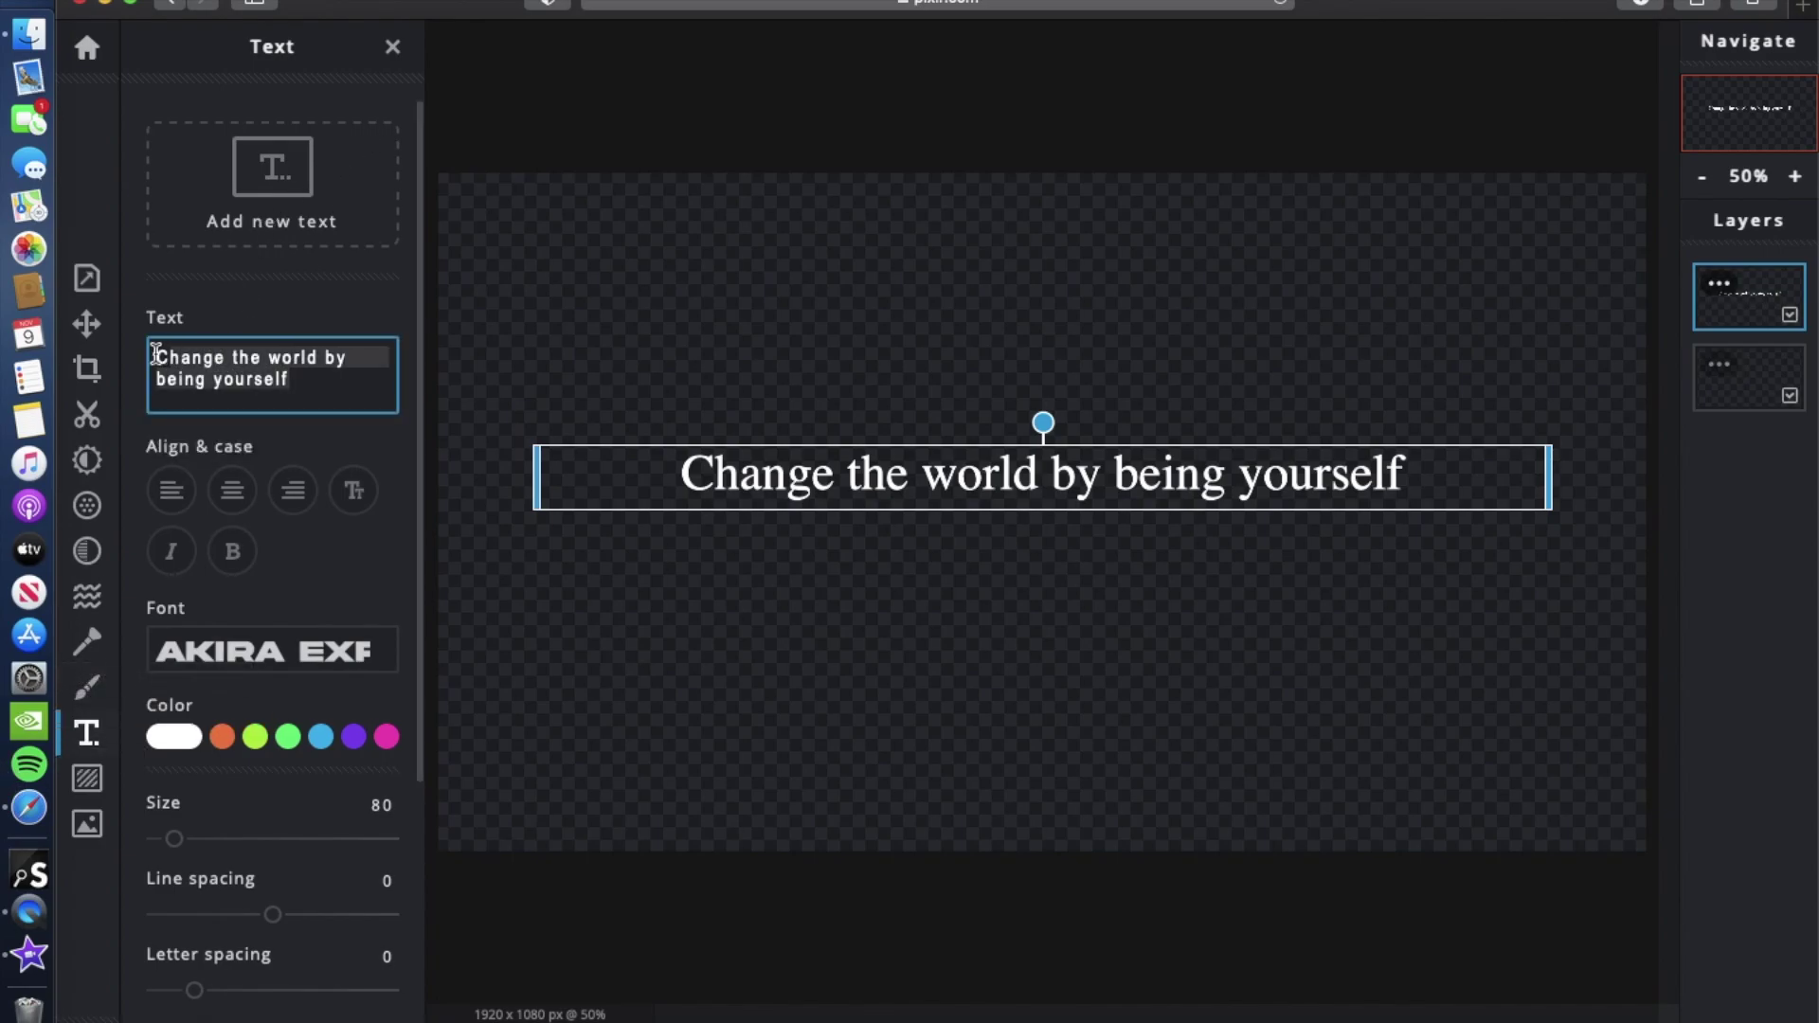
key(BackSpace)
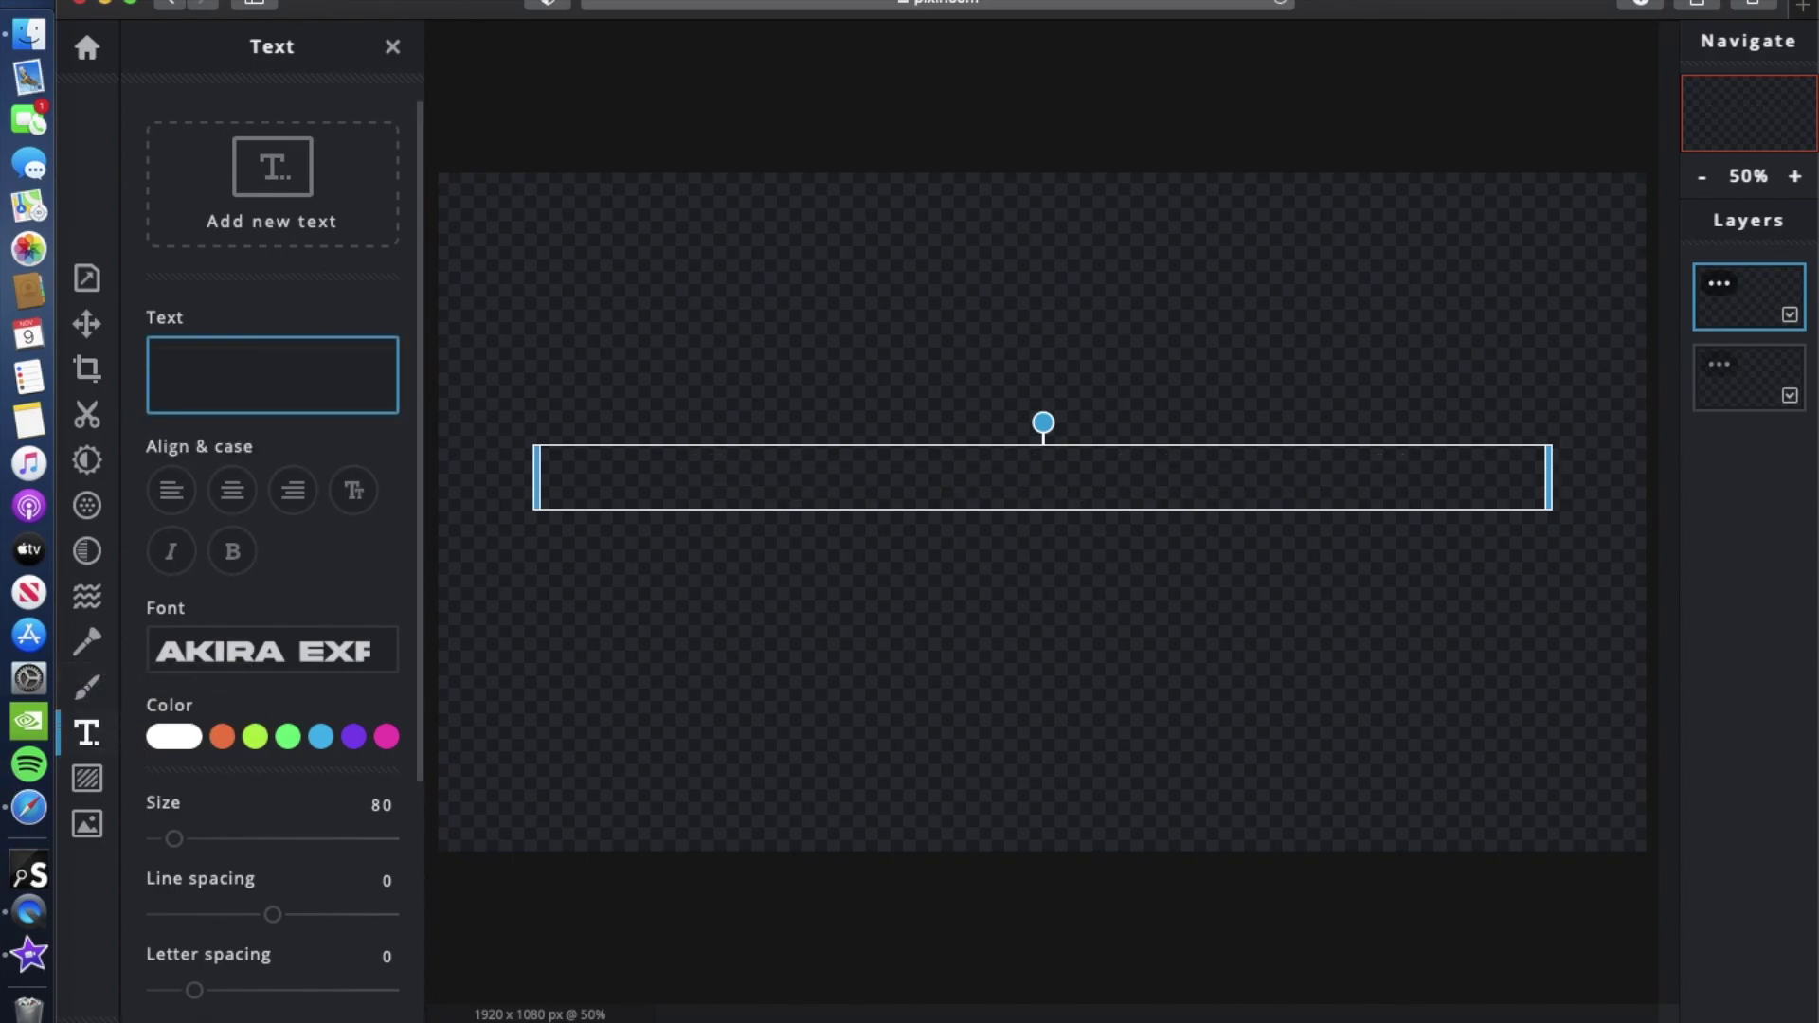
text(Ed)
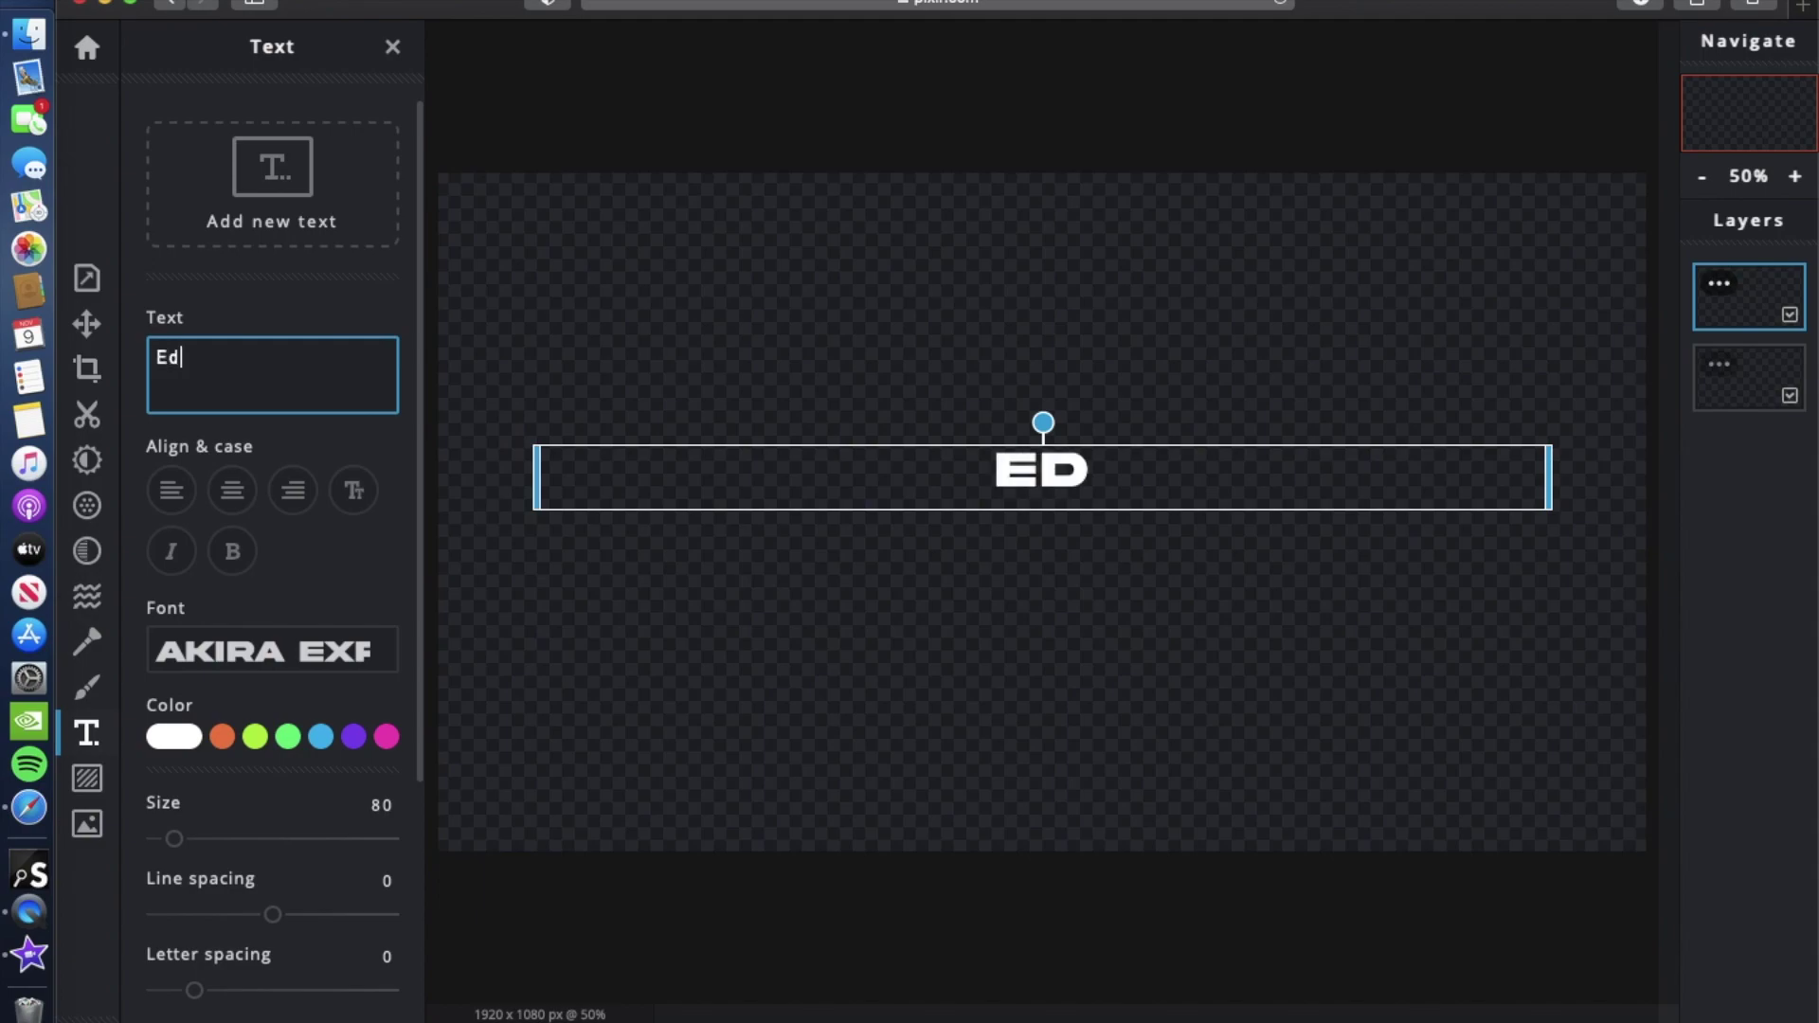
text(ited by)
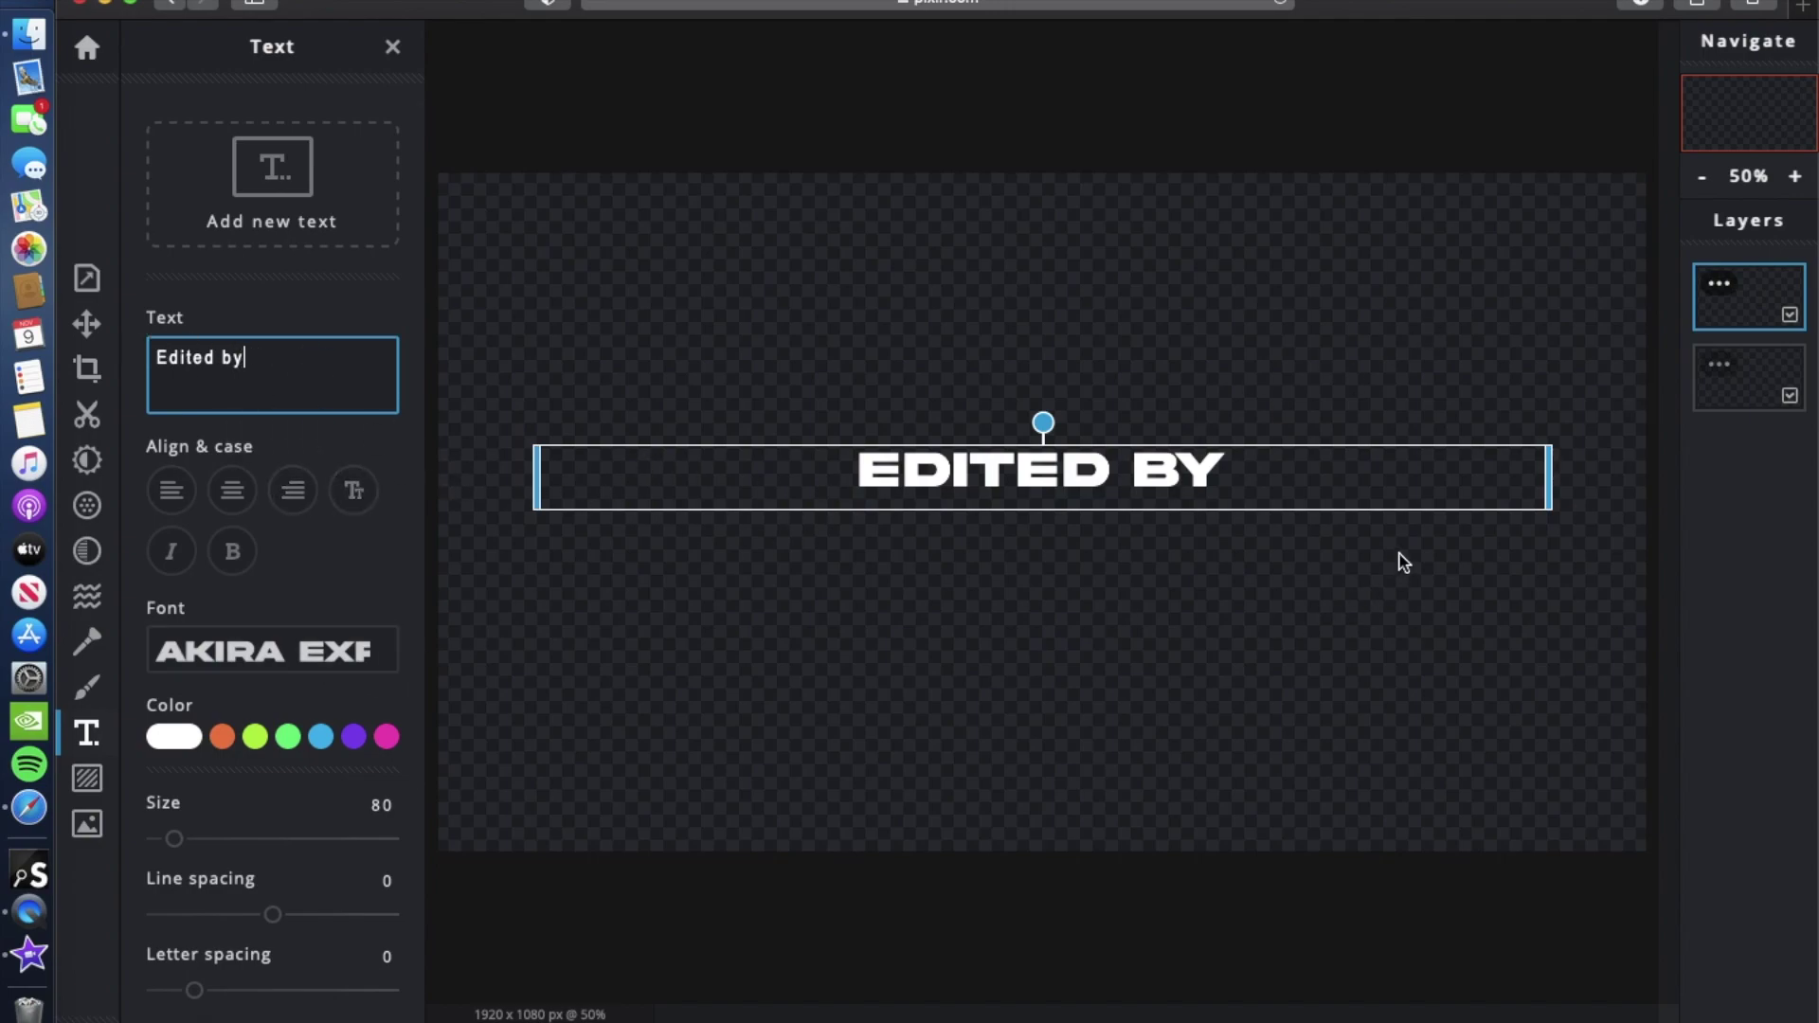
Keep the Akira Expanded font, set size 28, and move the text near the centre.
click(284, 651)
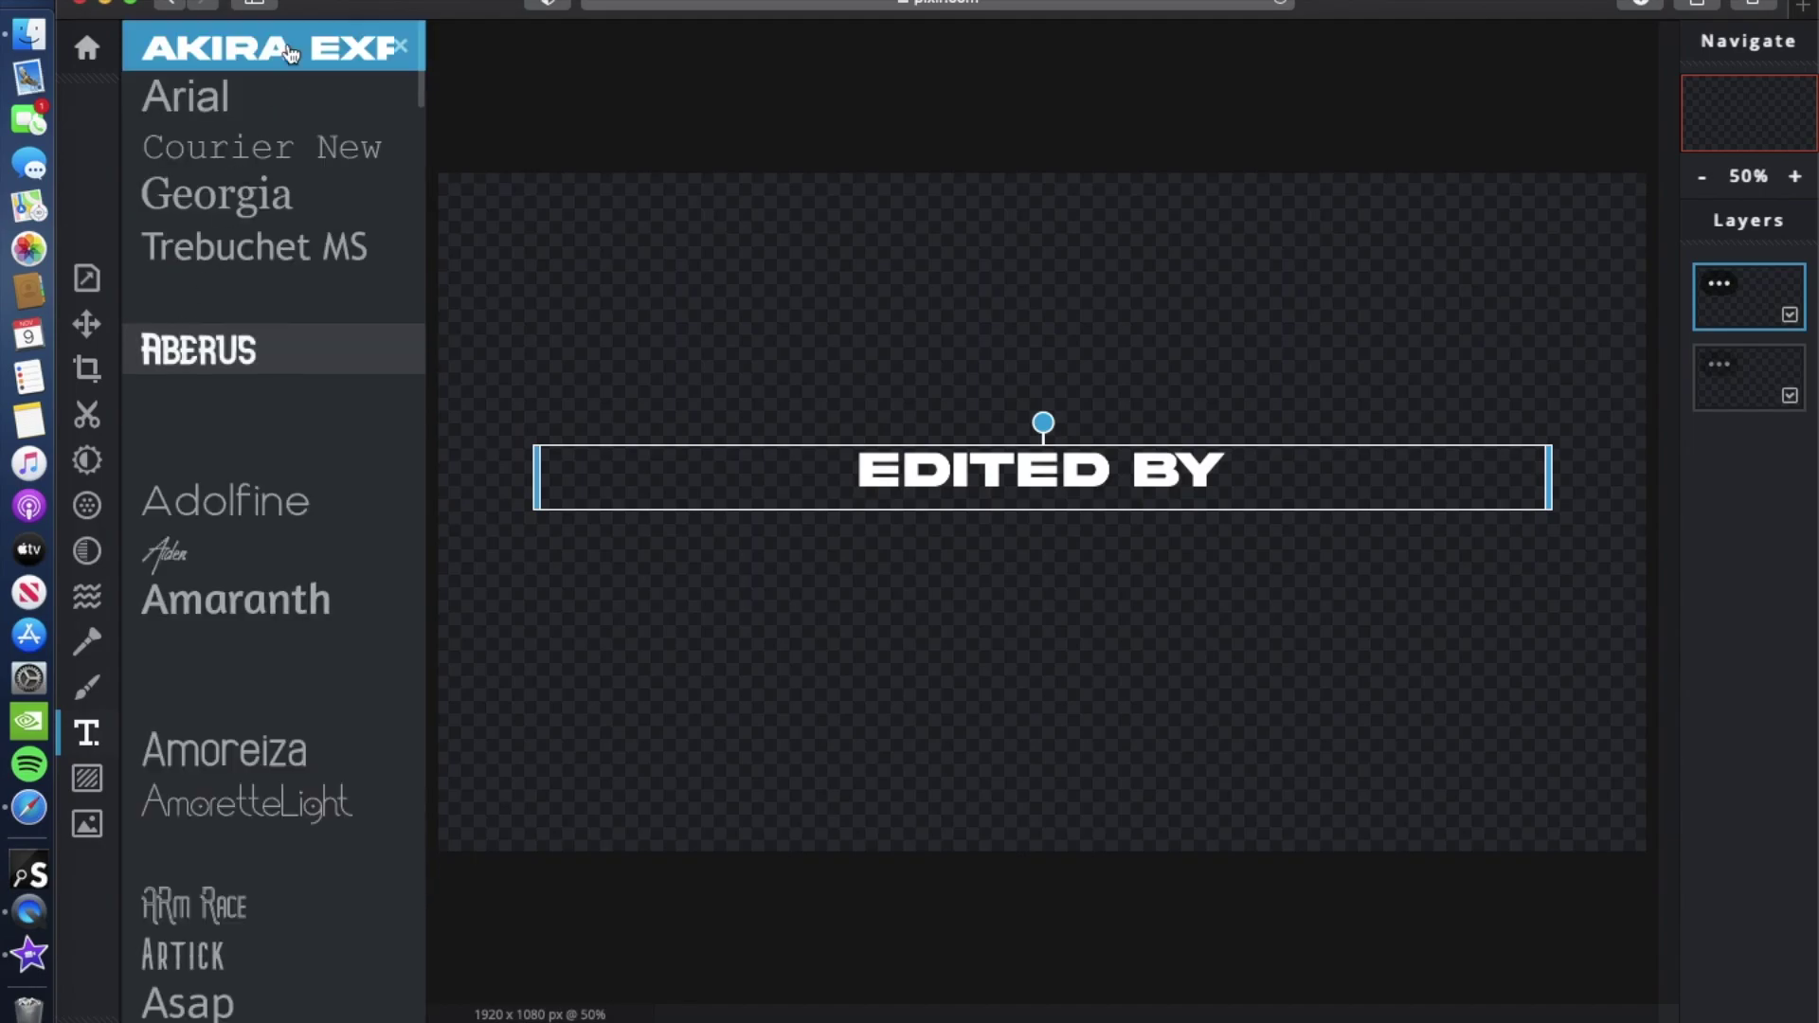
scroll(254, 929, down, 5)
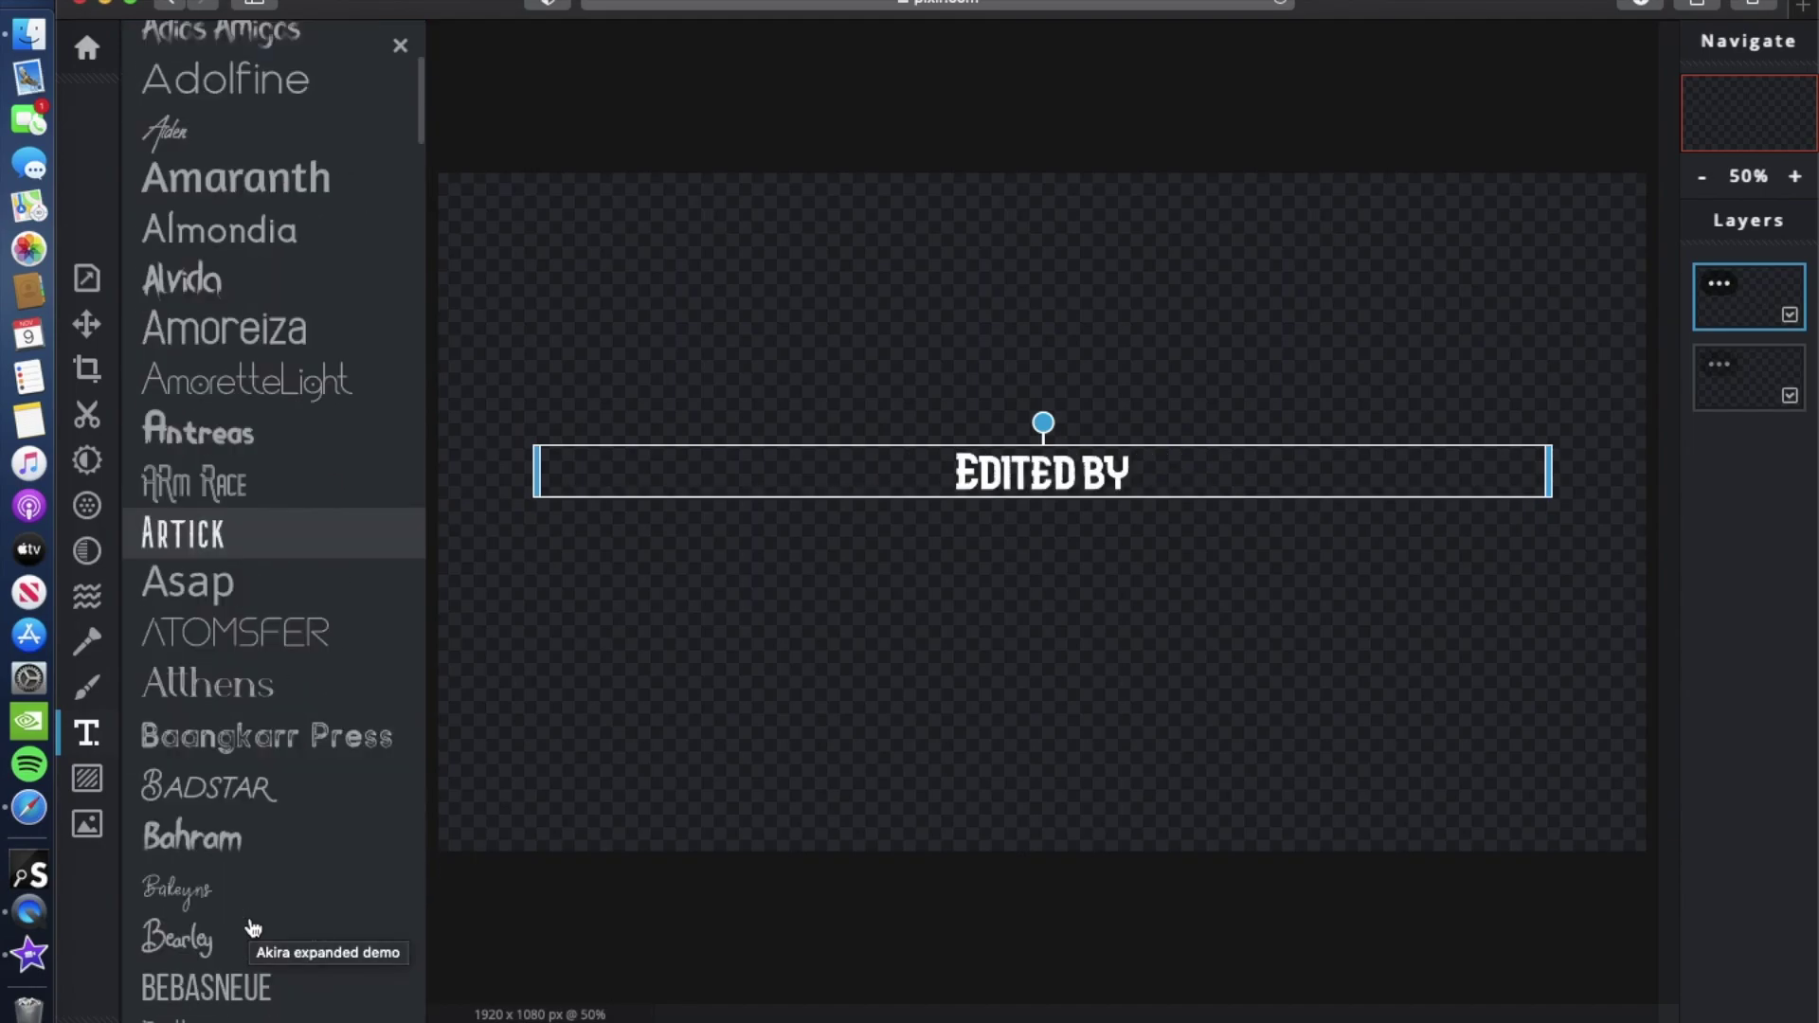
scroll(244, 925, up, 5)
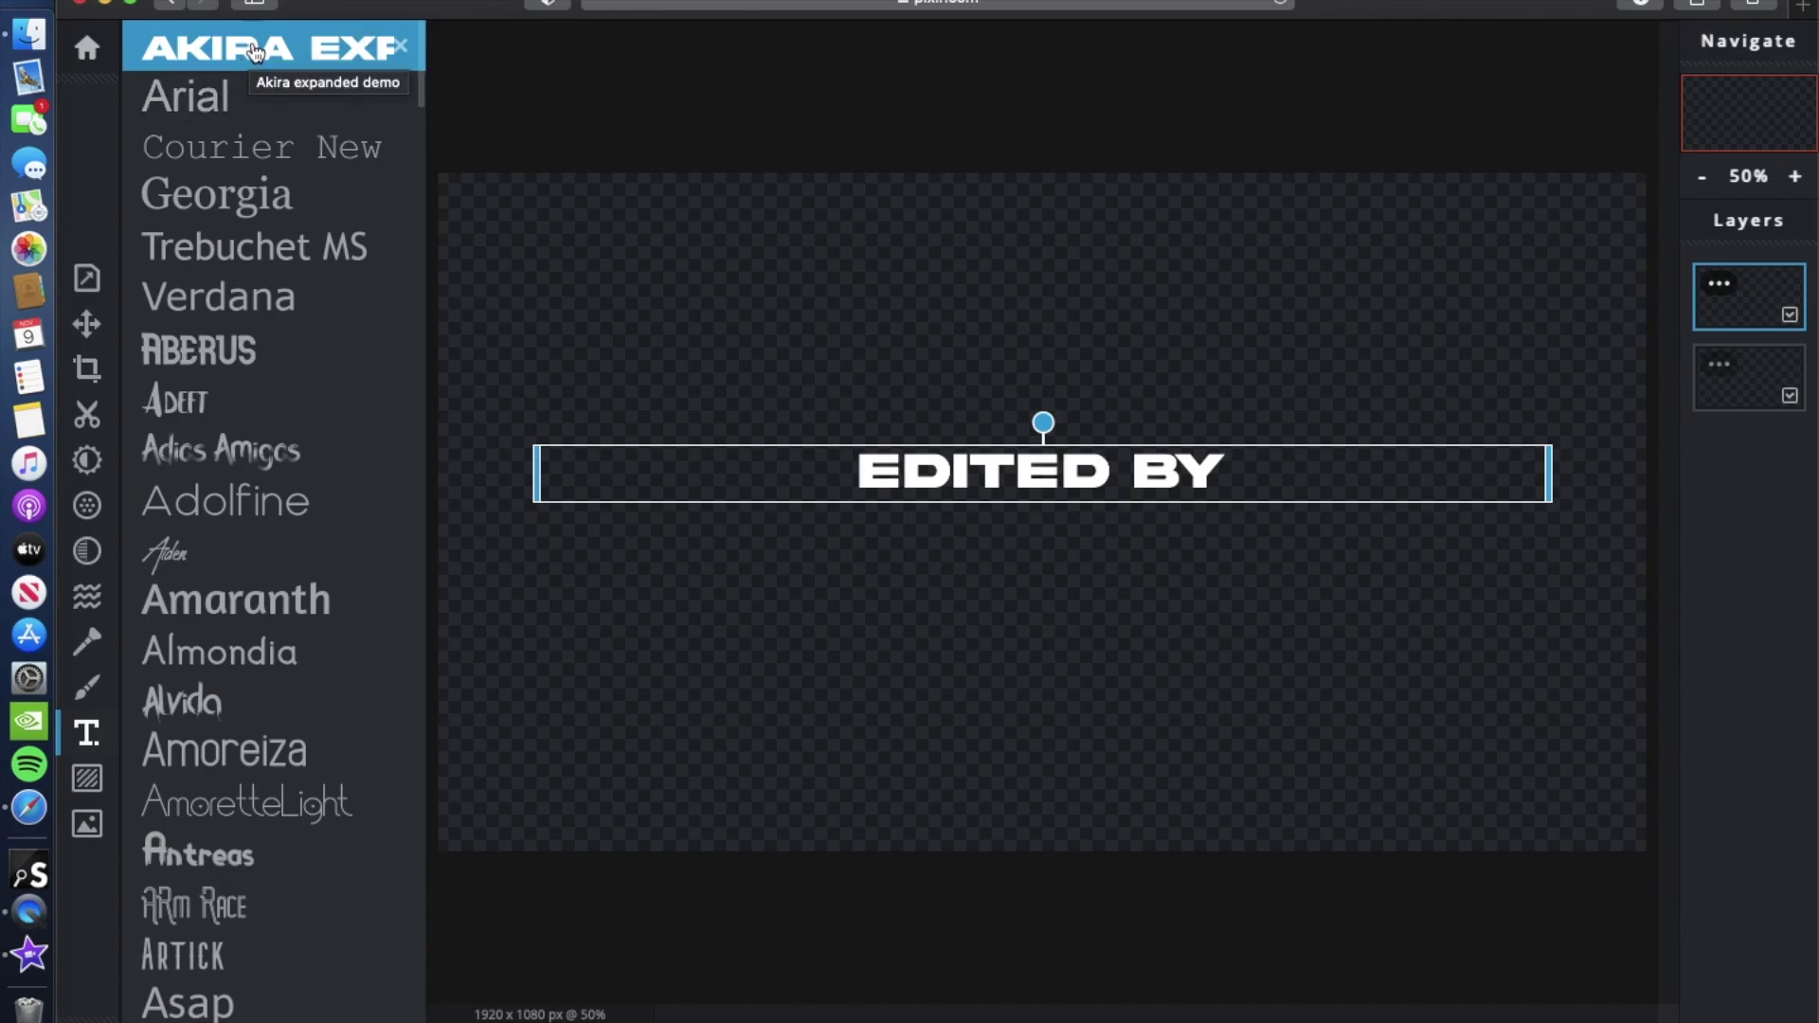
click(273, 44)
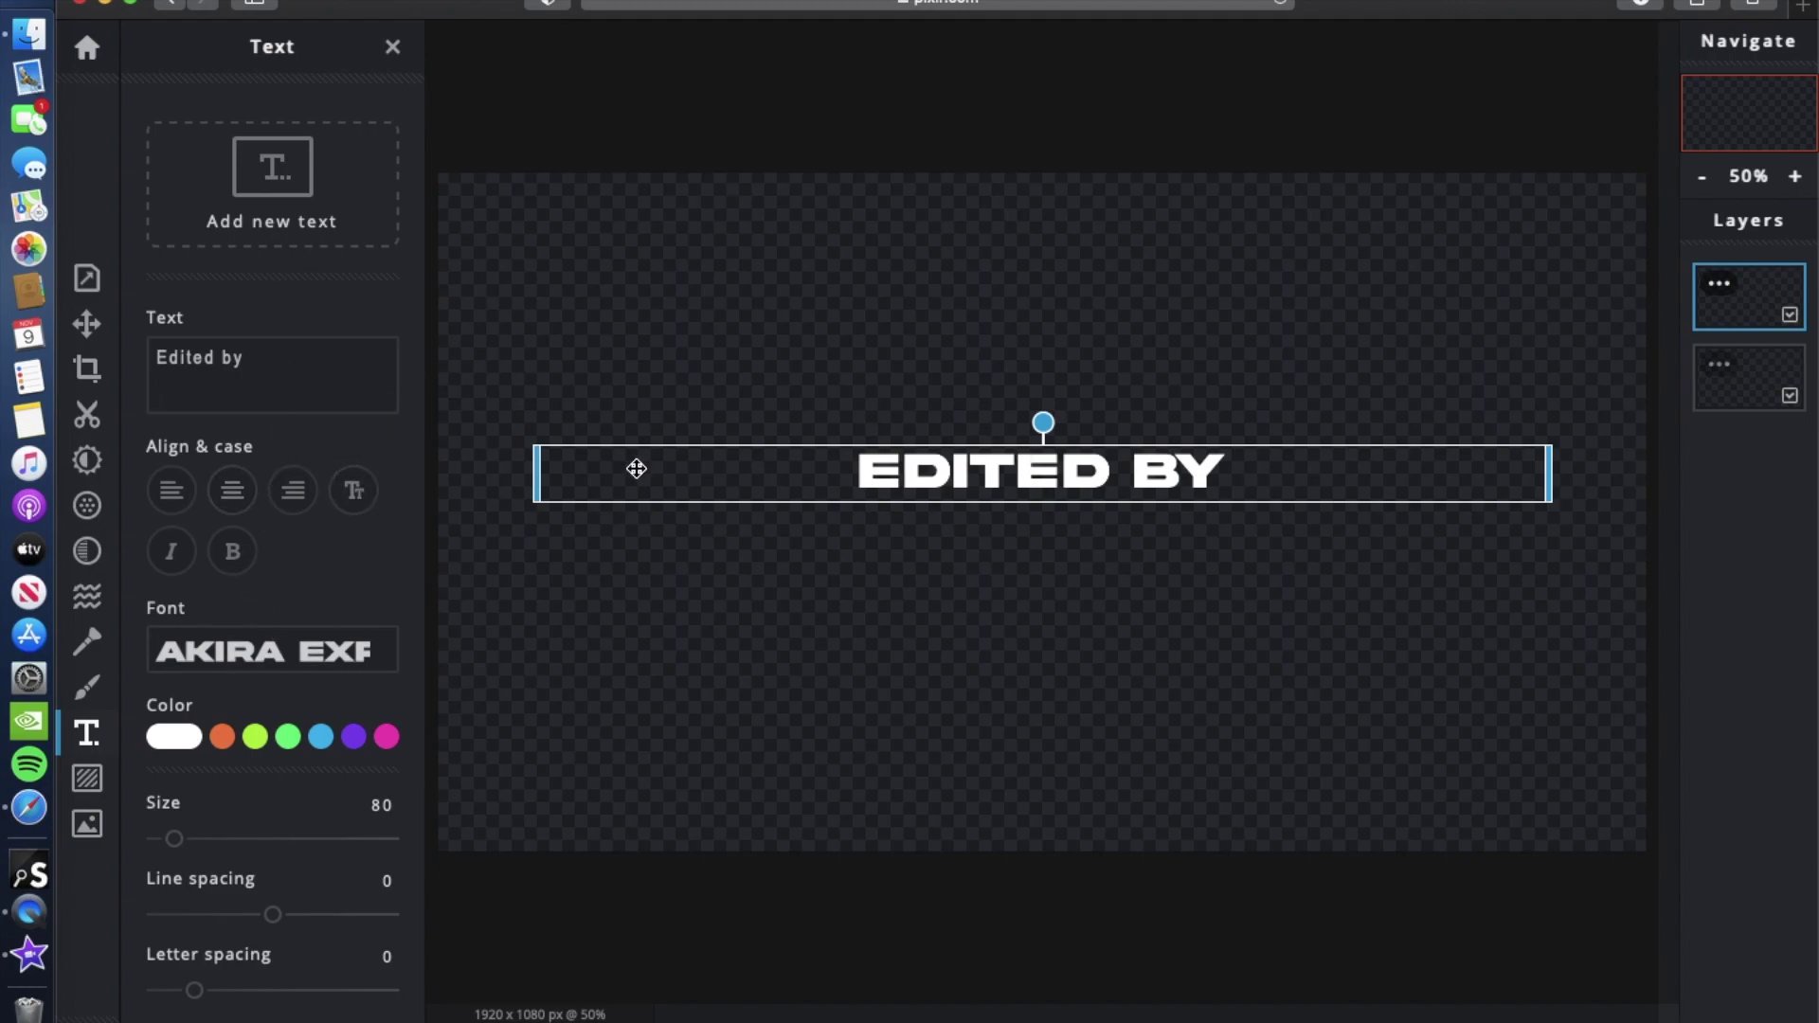
scroll(280, 481, down, 2)
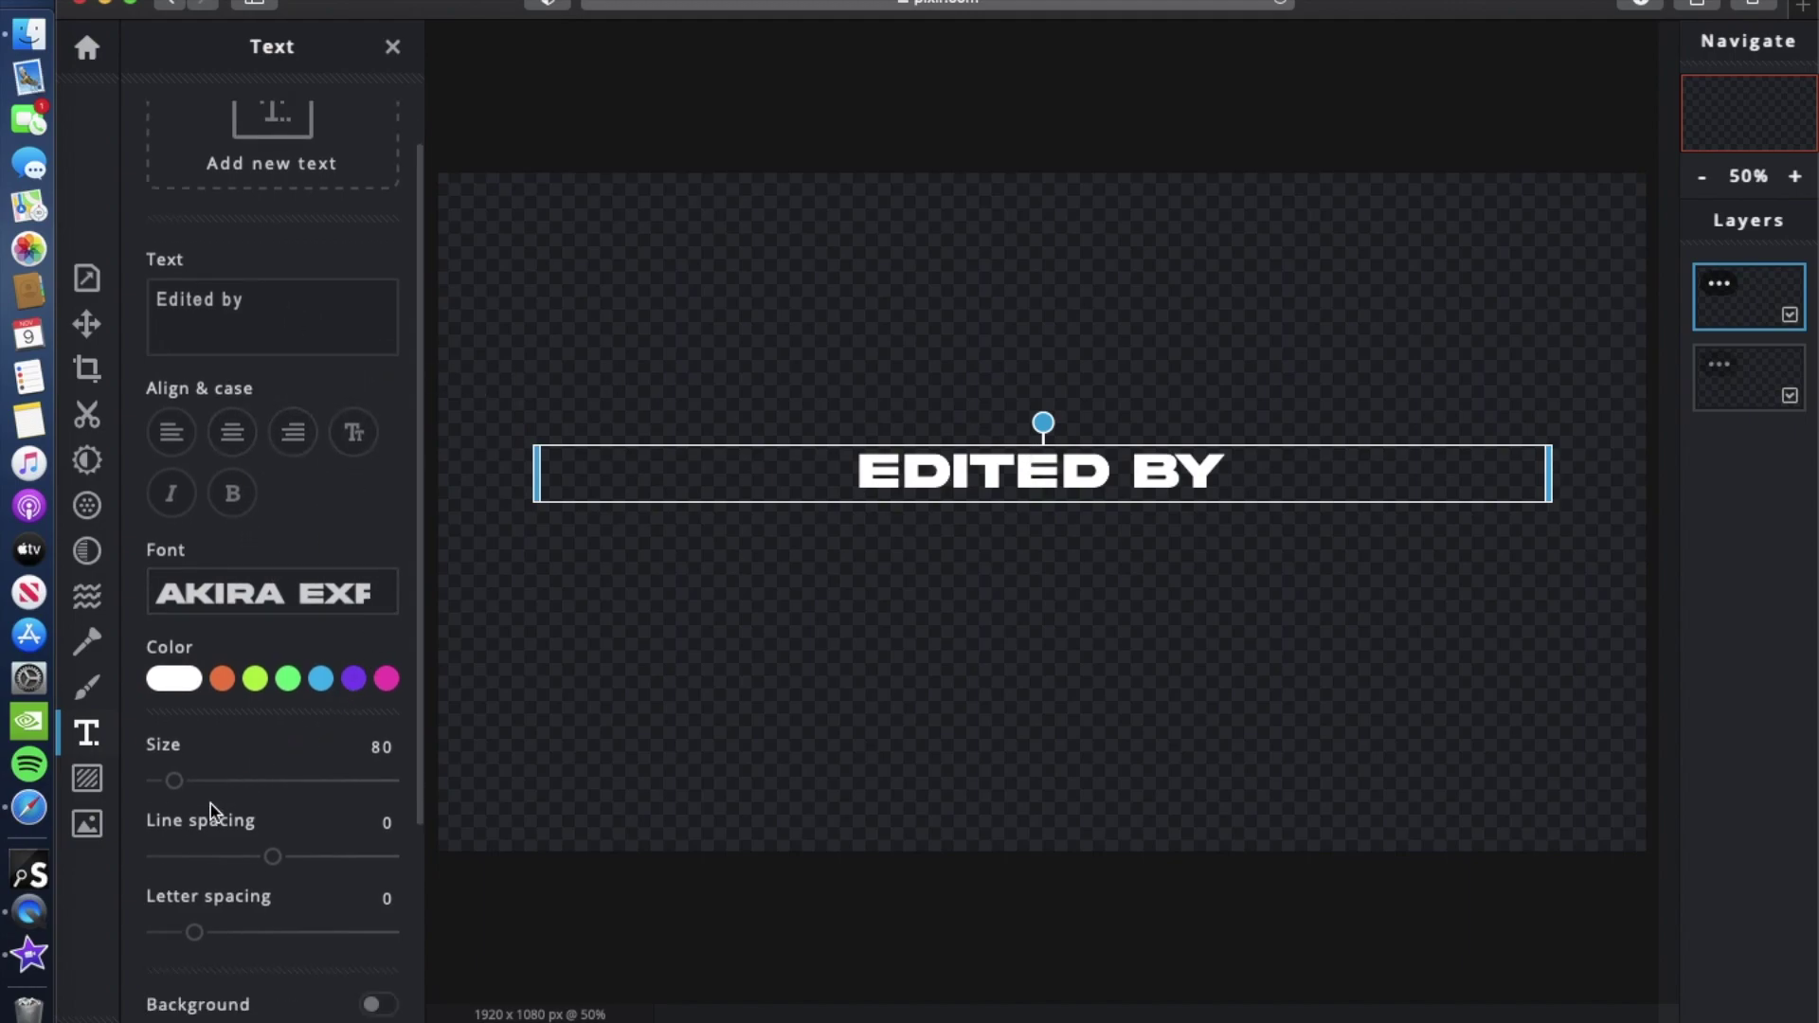
drag(173, 779, 162, 777)
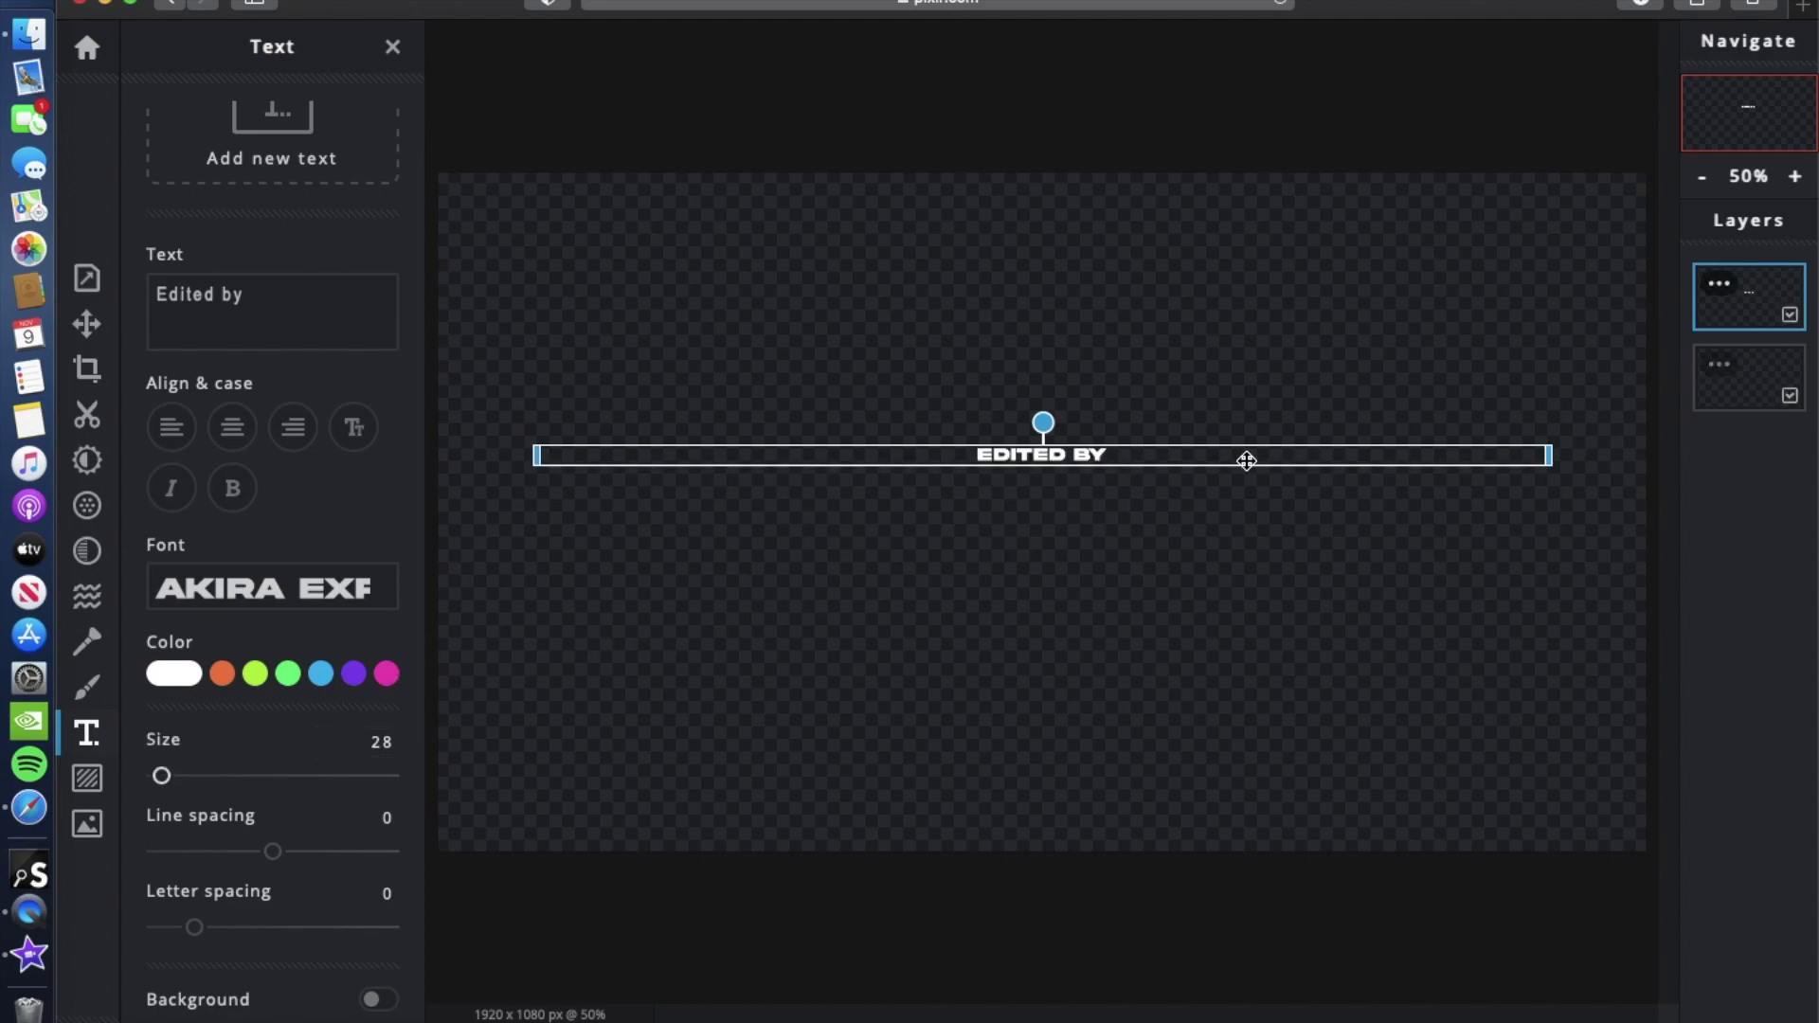
drag(1190, 456, 1139, 447)
Add a second text layer reading 'Veyo' and drag it below EDITED BY.
click(1088, 517)
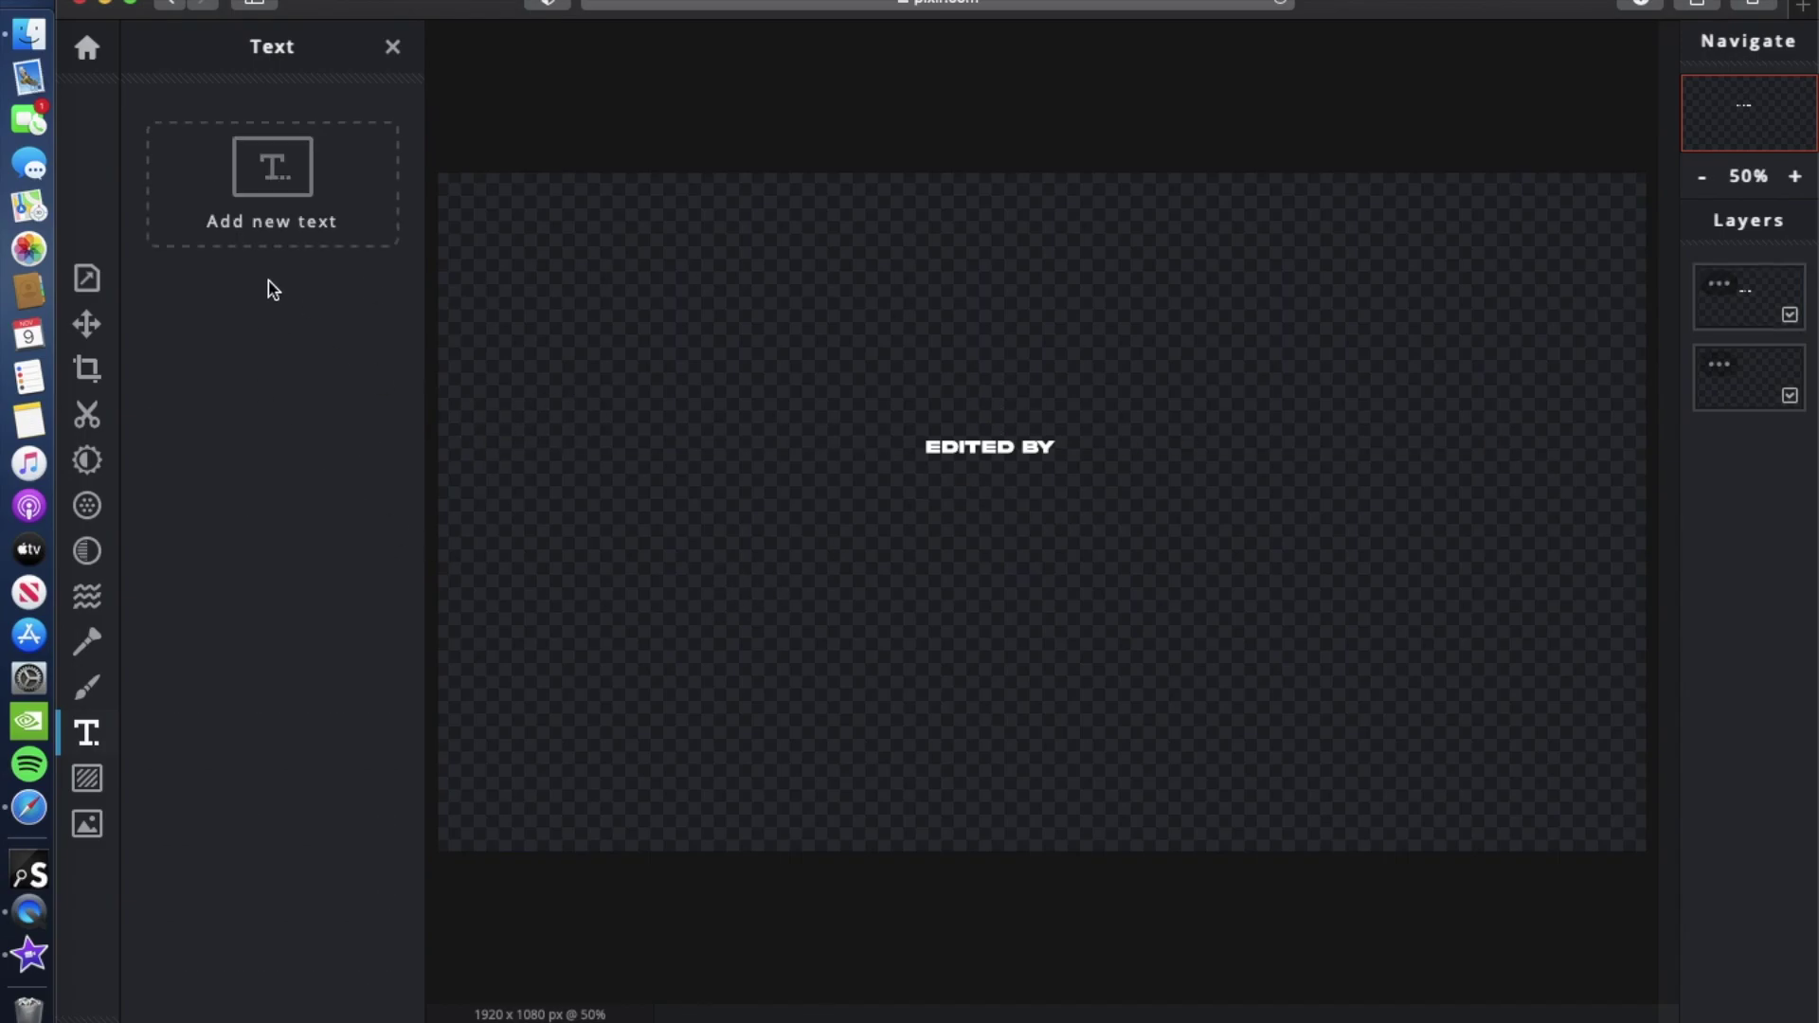
click(256, 224)
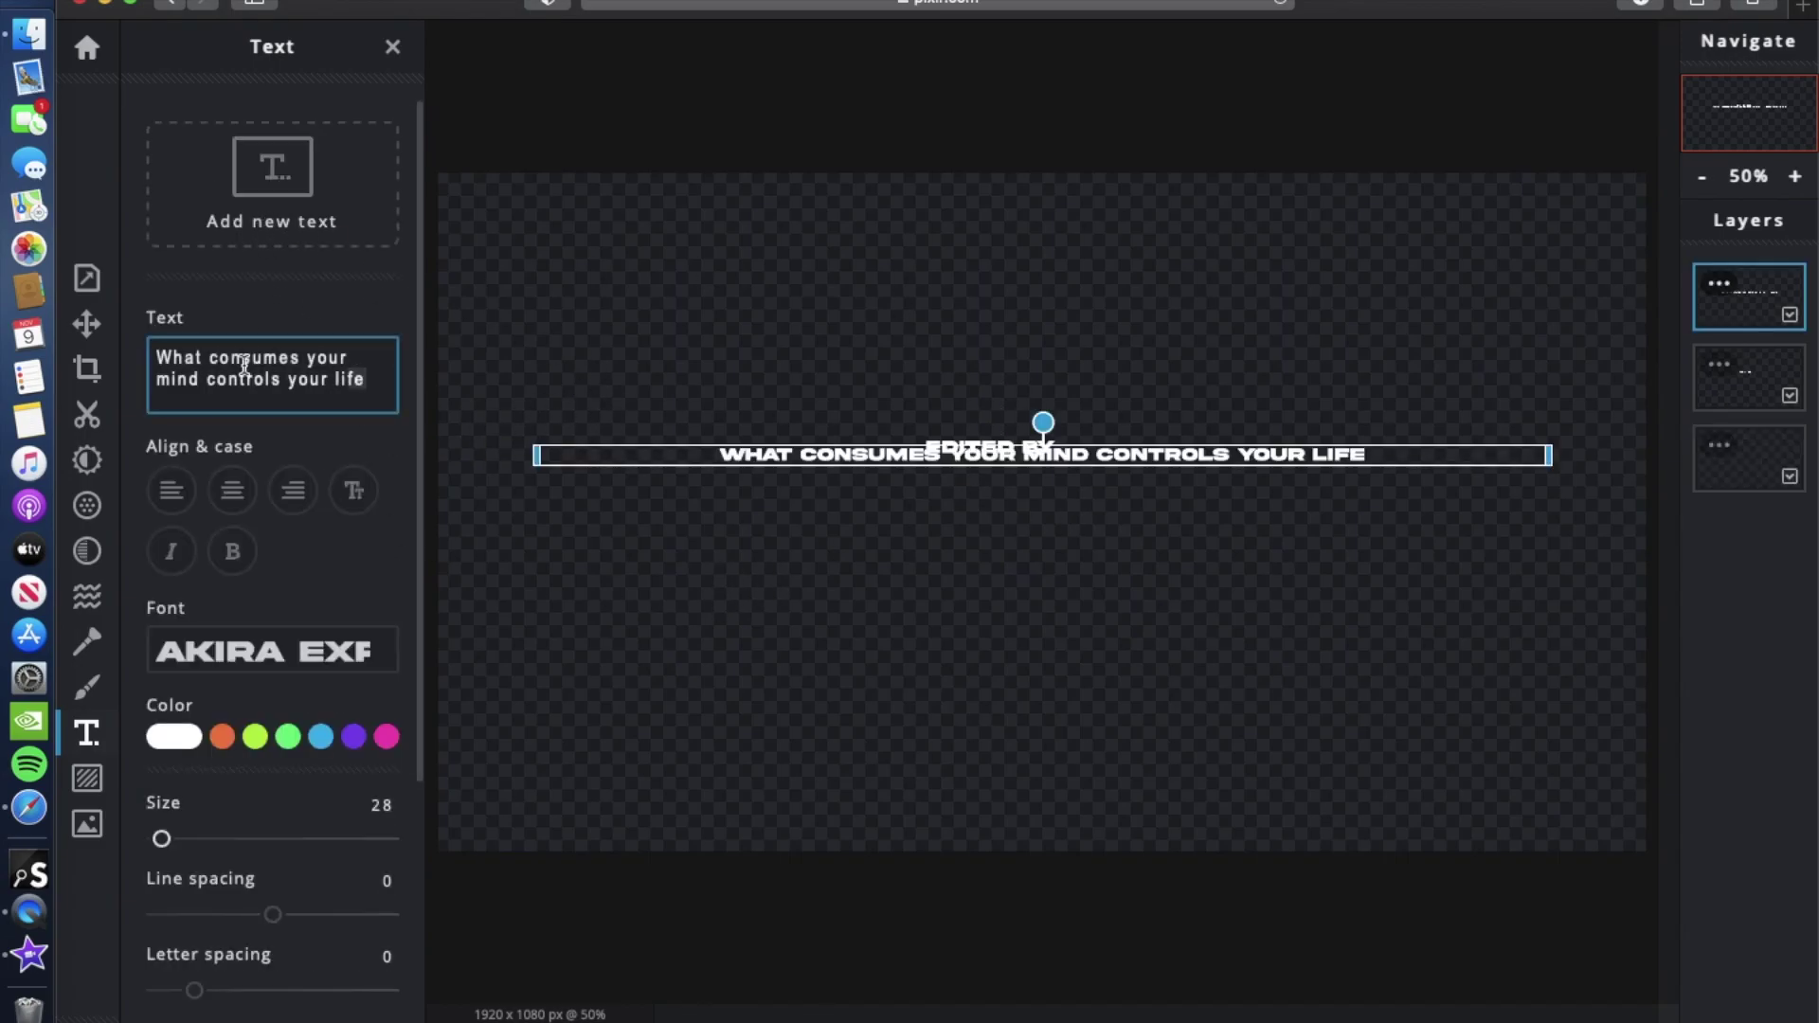
drag(245, 365, 143, 354)
key(BackSpace)
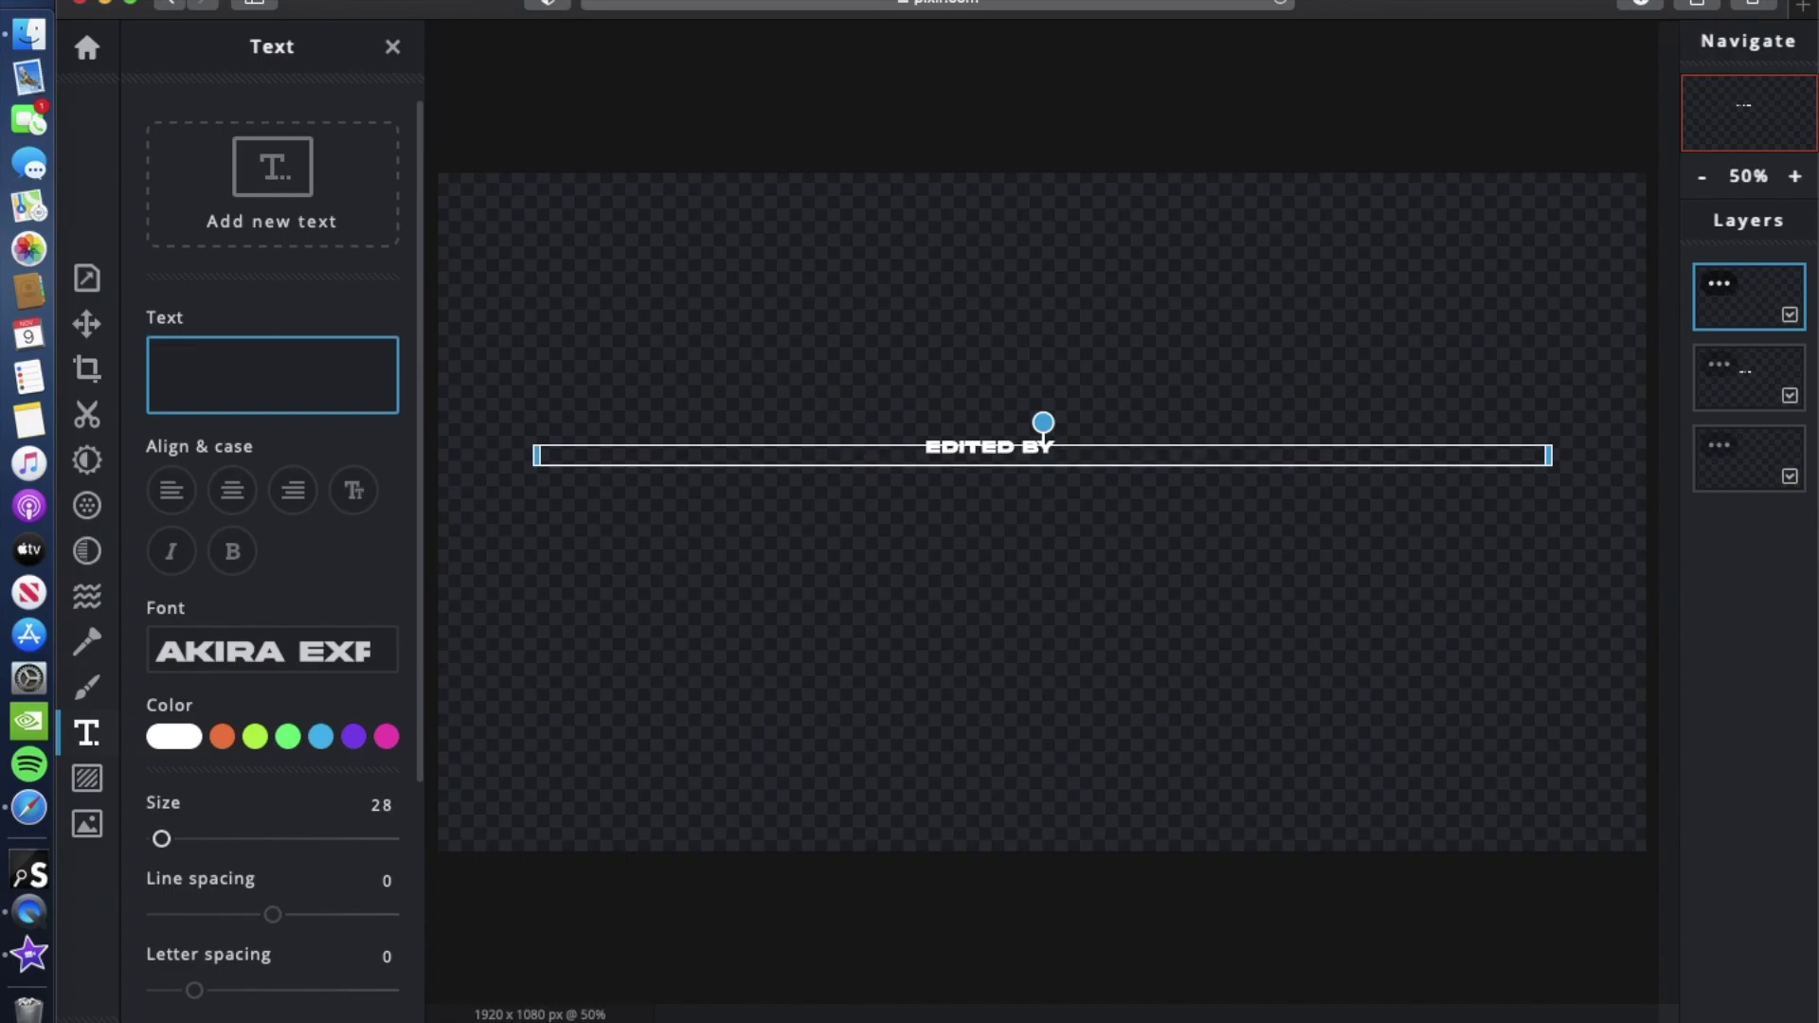
text(vey)
key(BackSpace)
key(BackSpace)
text(Veyp)
key(BackSpace)
text(o)
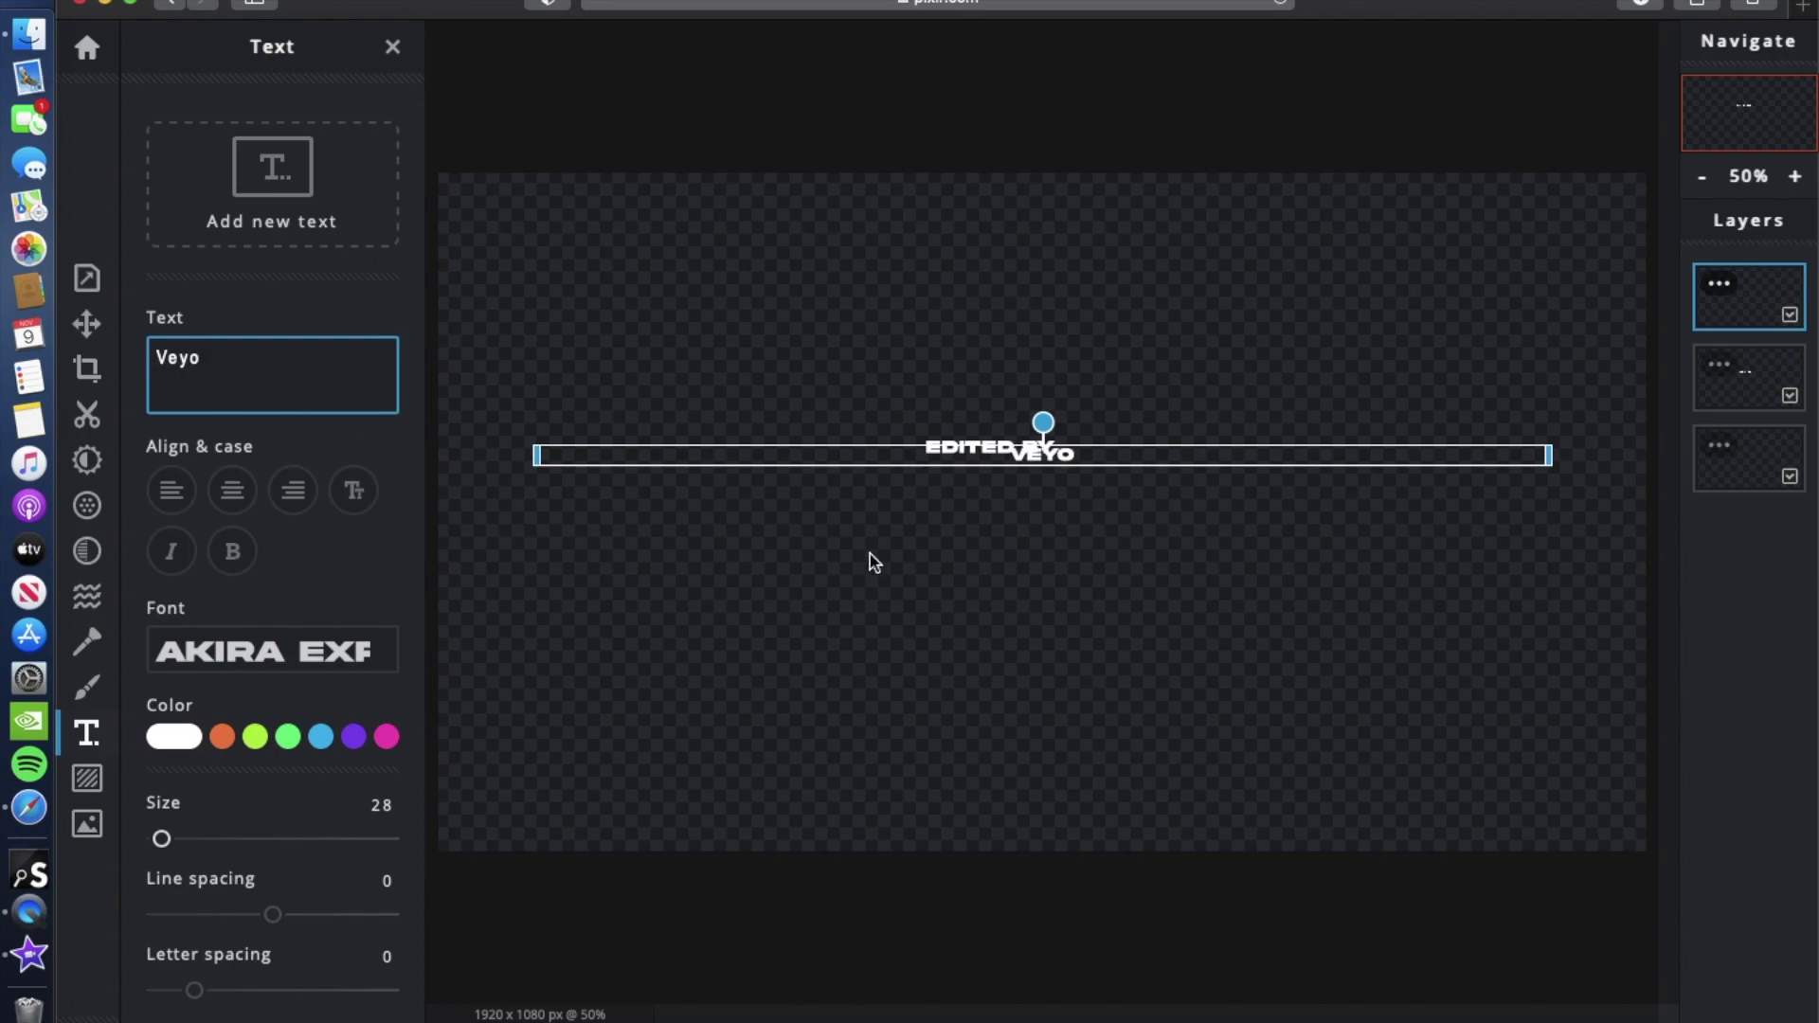
drag(1080, 458, 1065, 484)
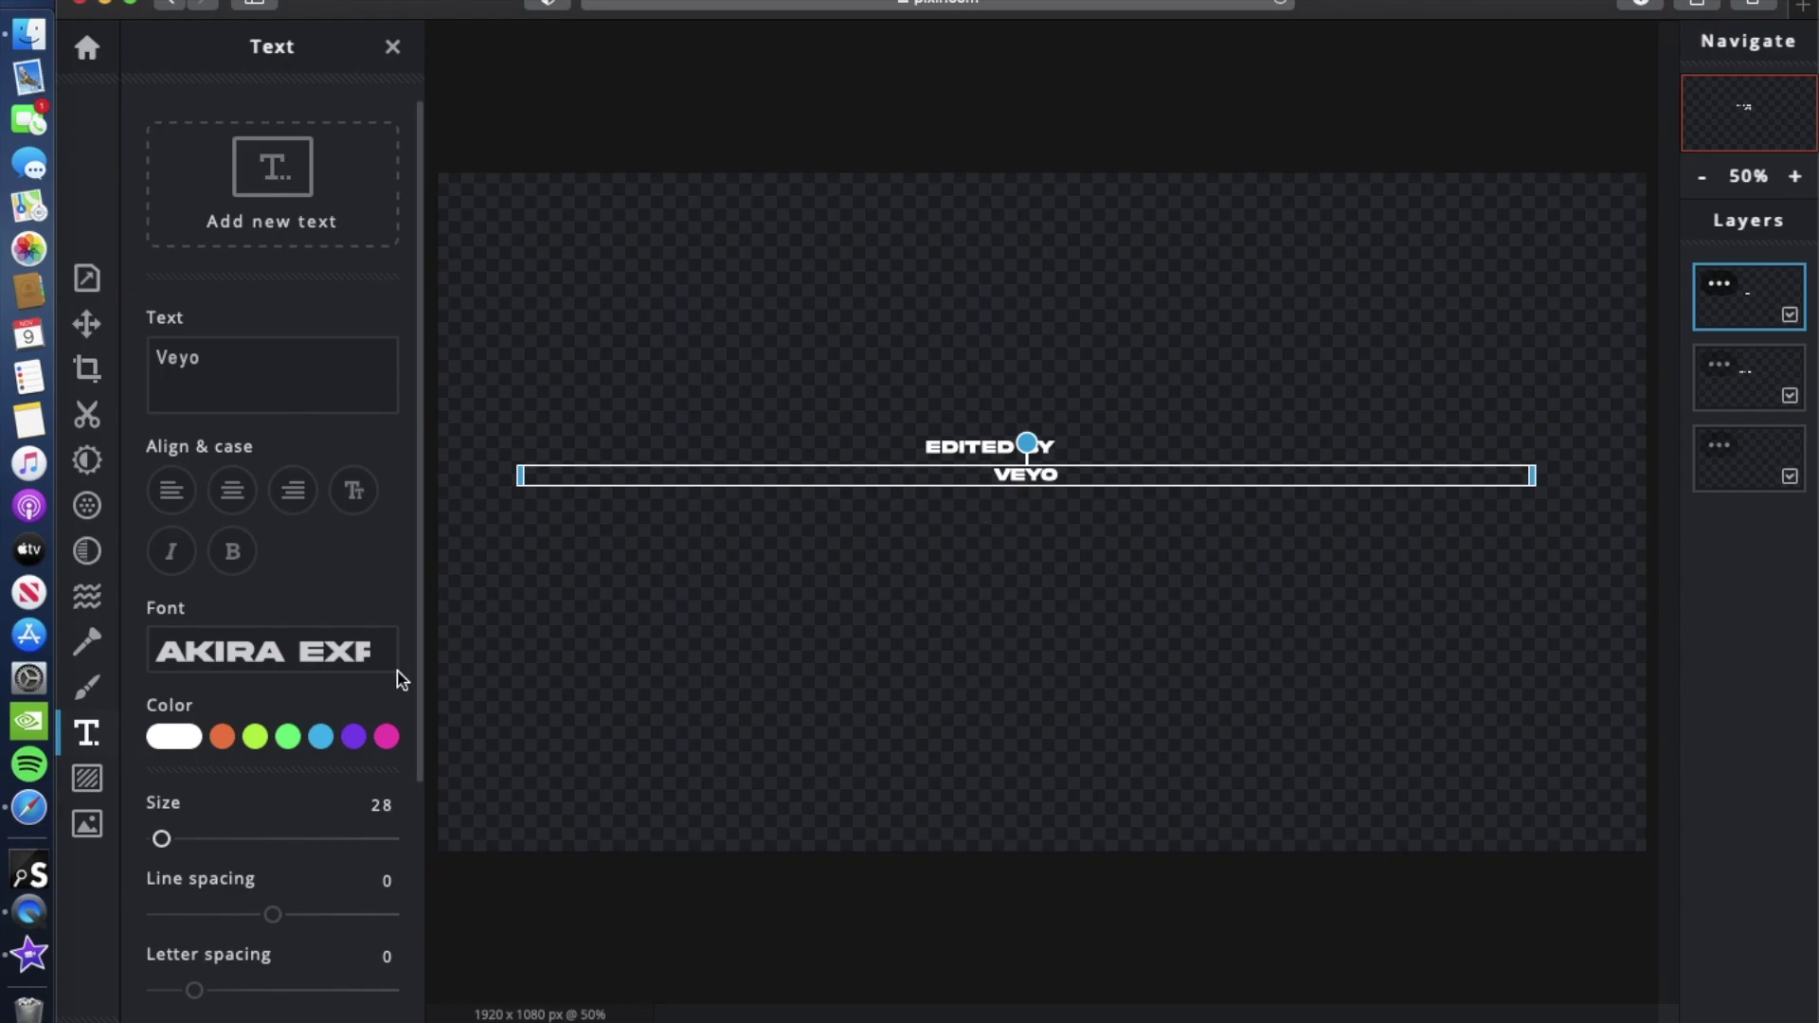
click(293, 652)
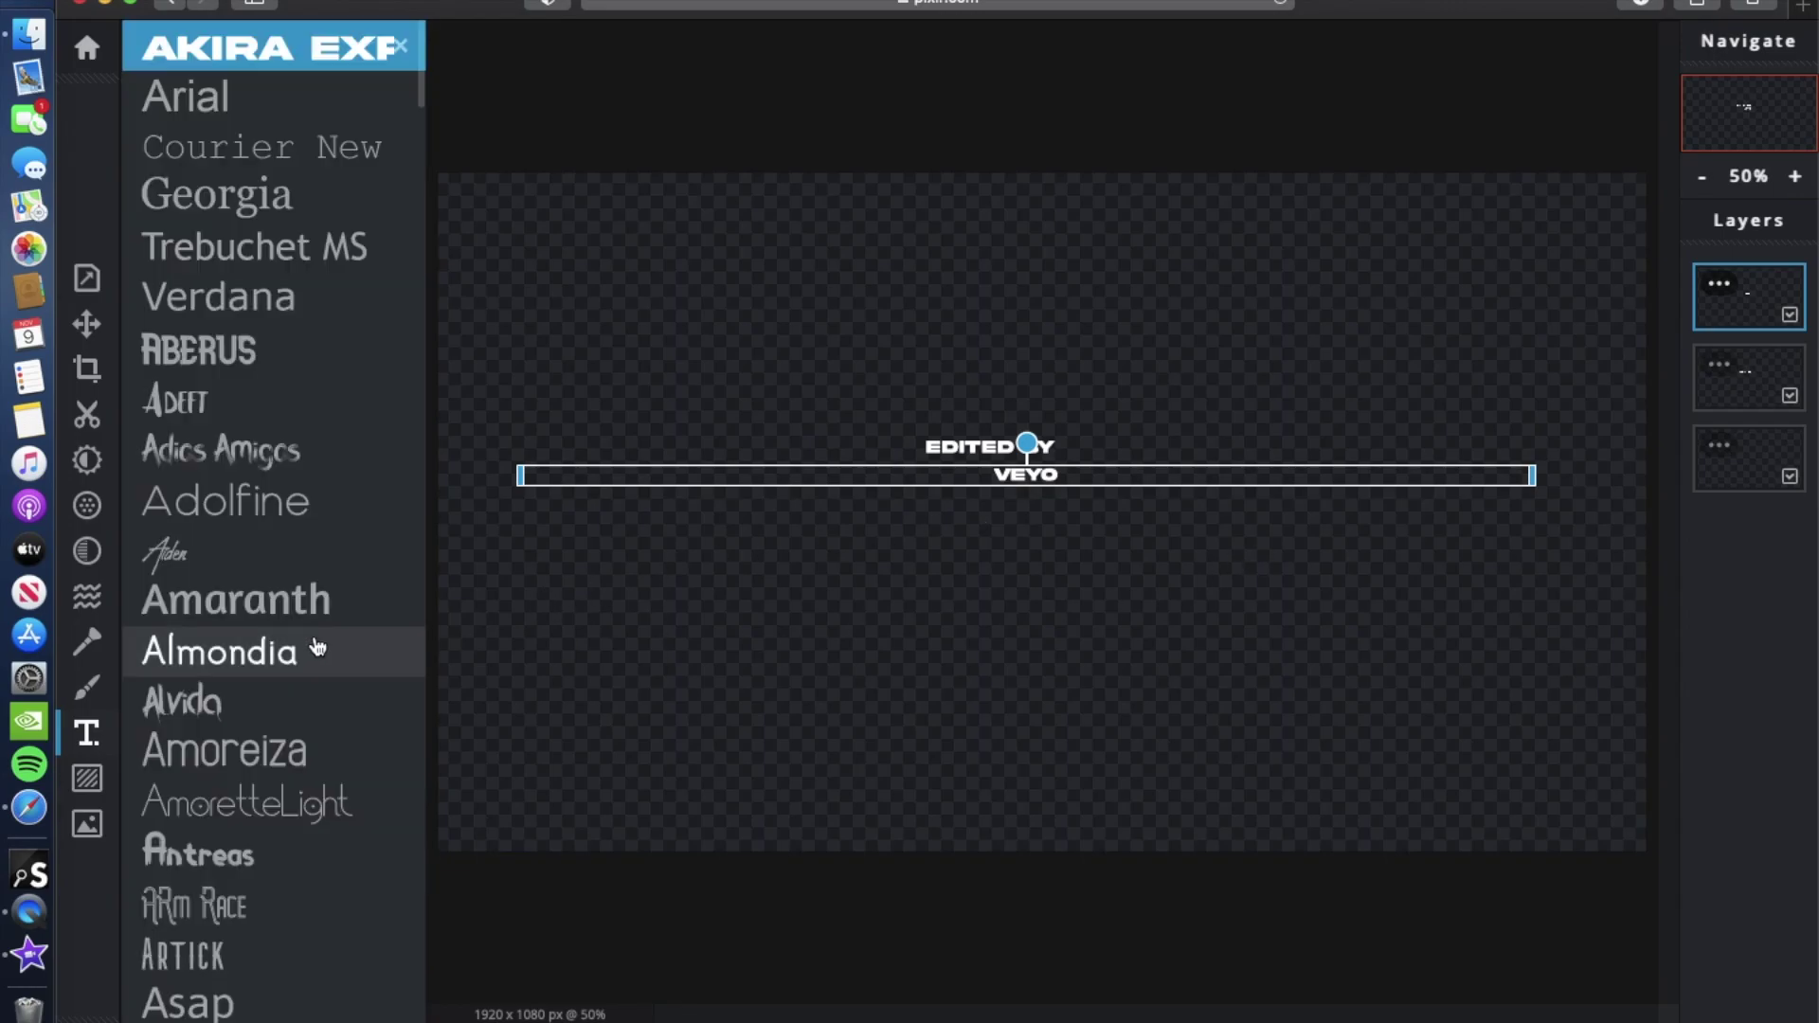
Apply the Daddy Day font to VEYO and enlarge it to size 114.
scroll(276, 381, down, 10)
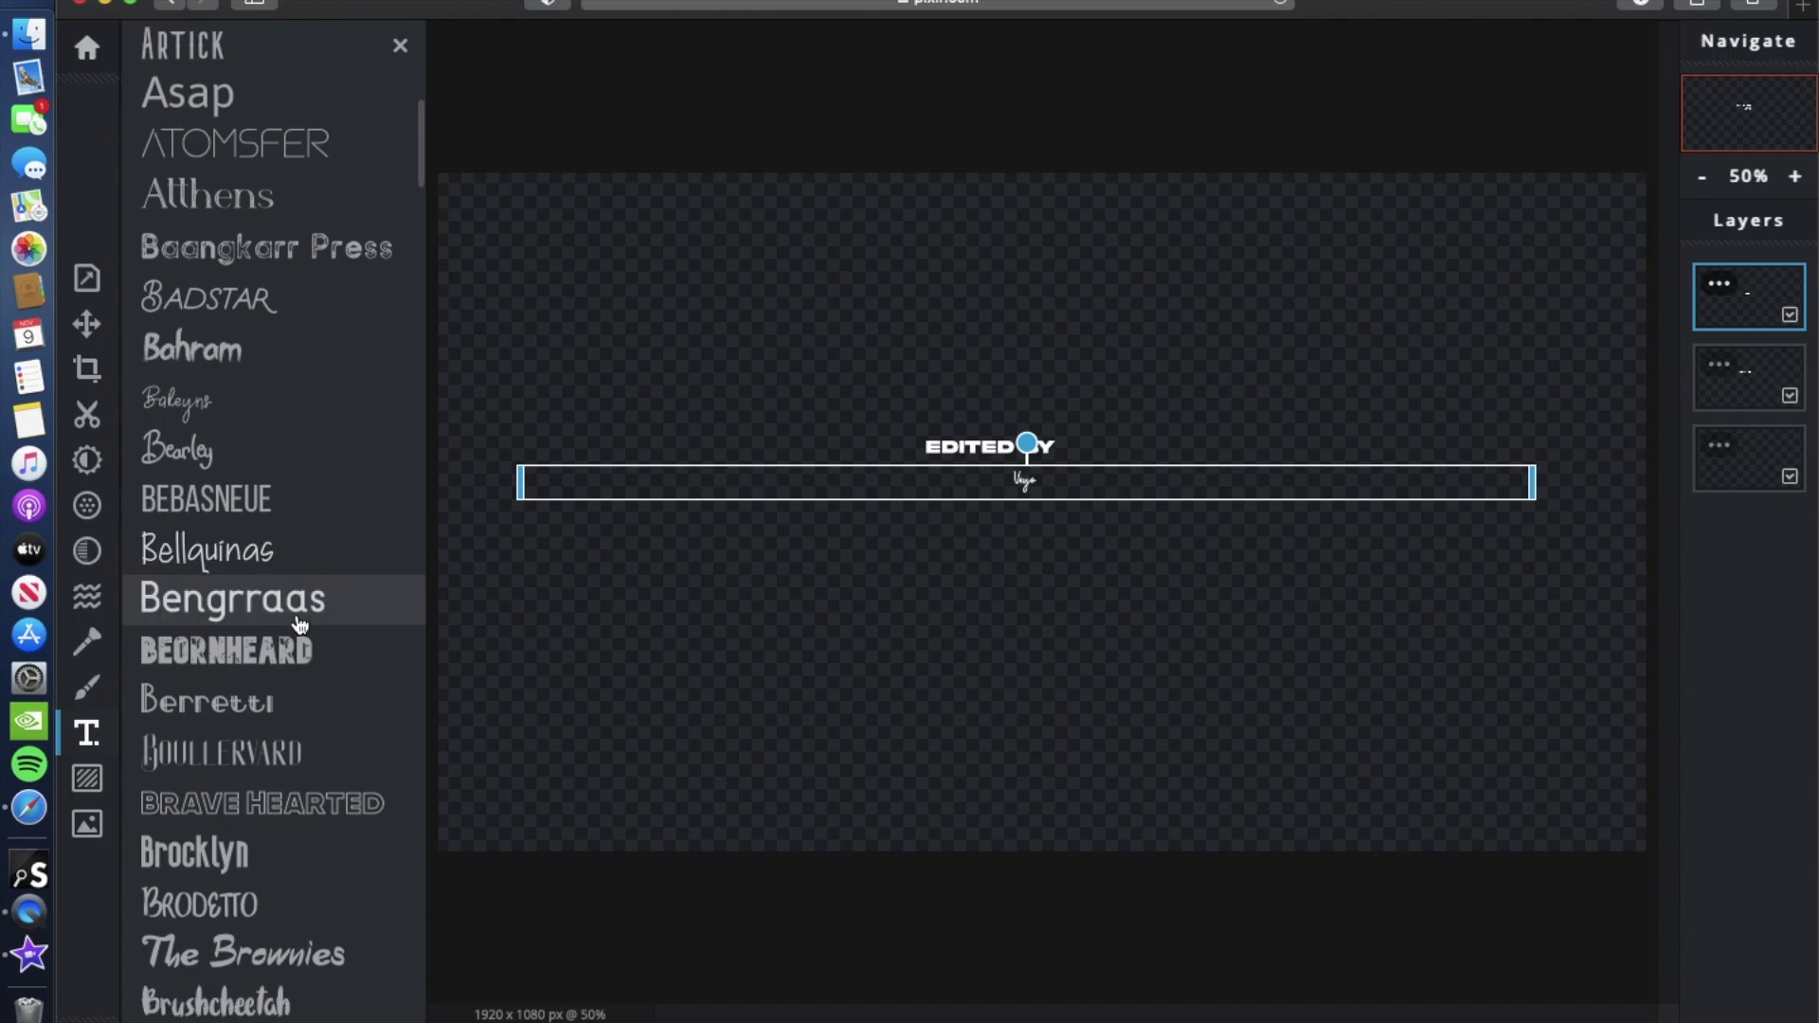
scroll(301, 672, down, 12)
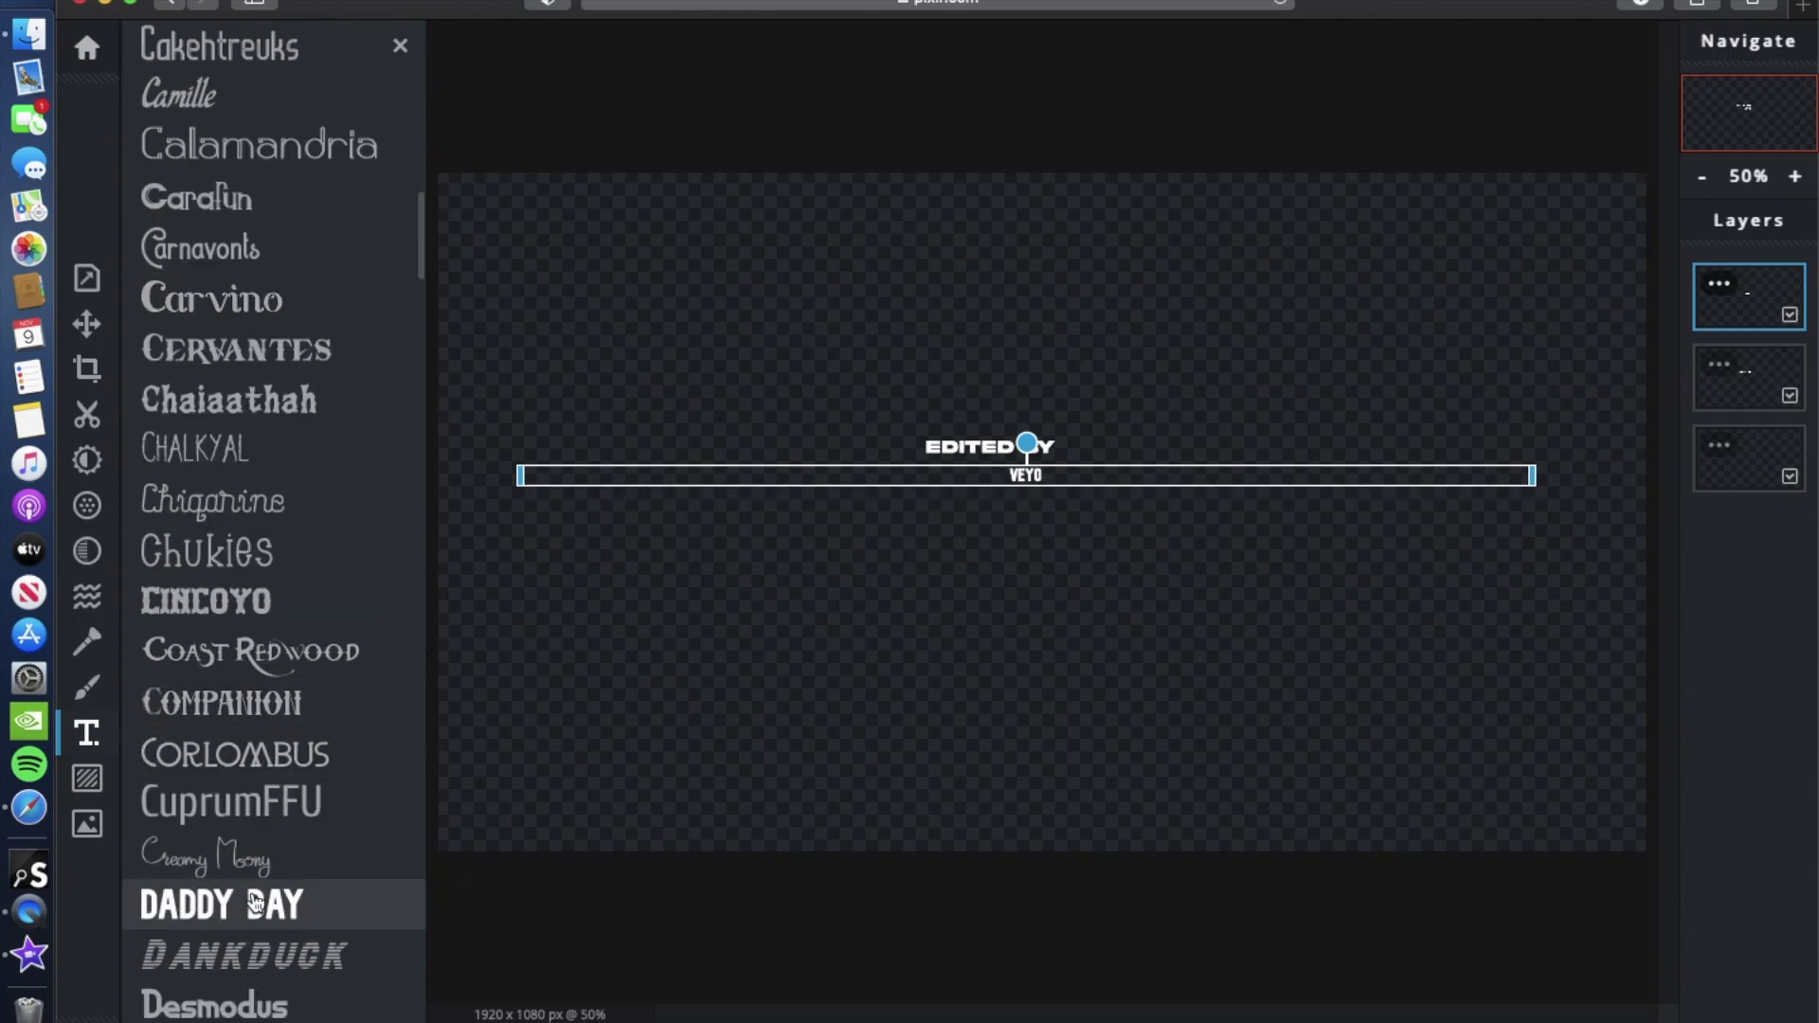
click(287, 907)
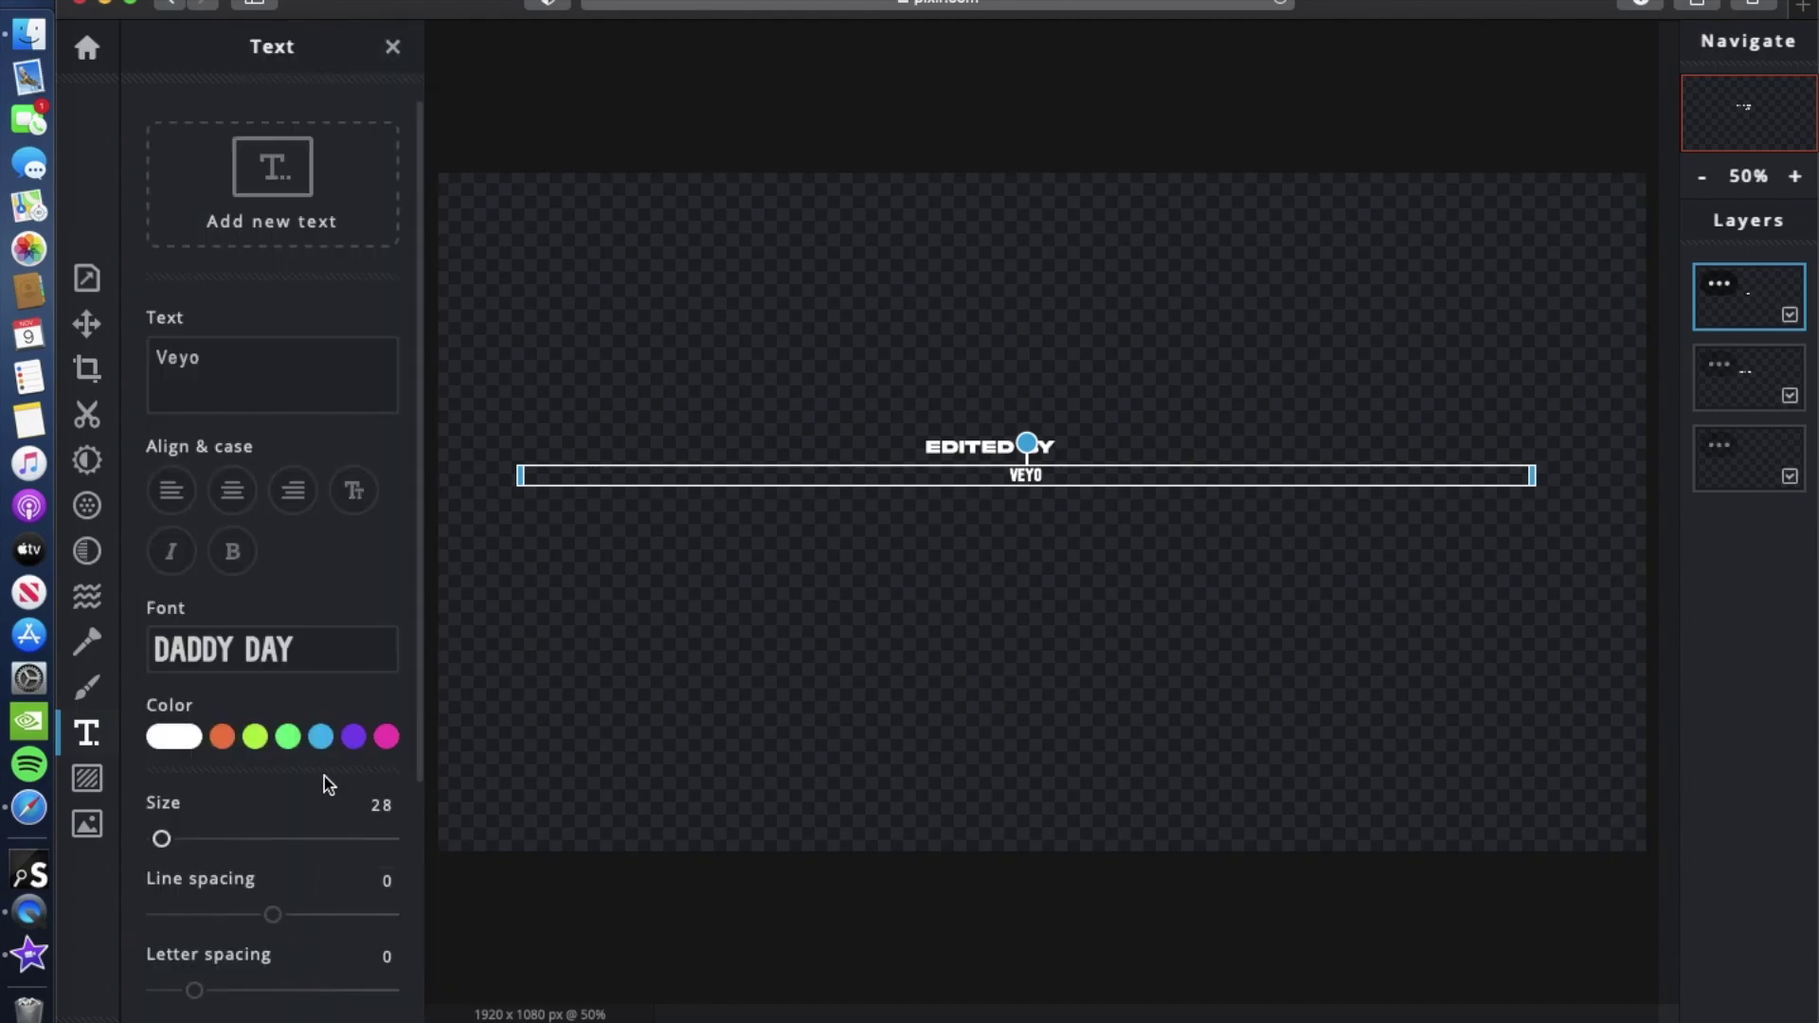
drag(163, 841, 178, 842)
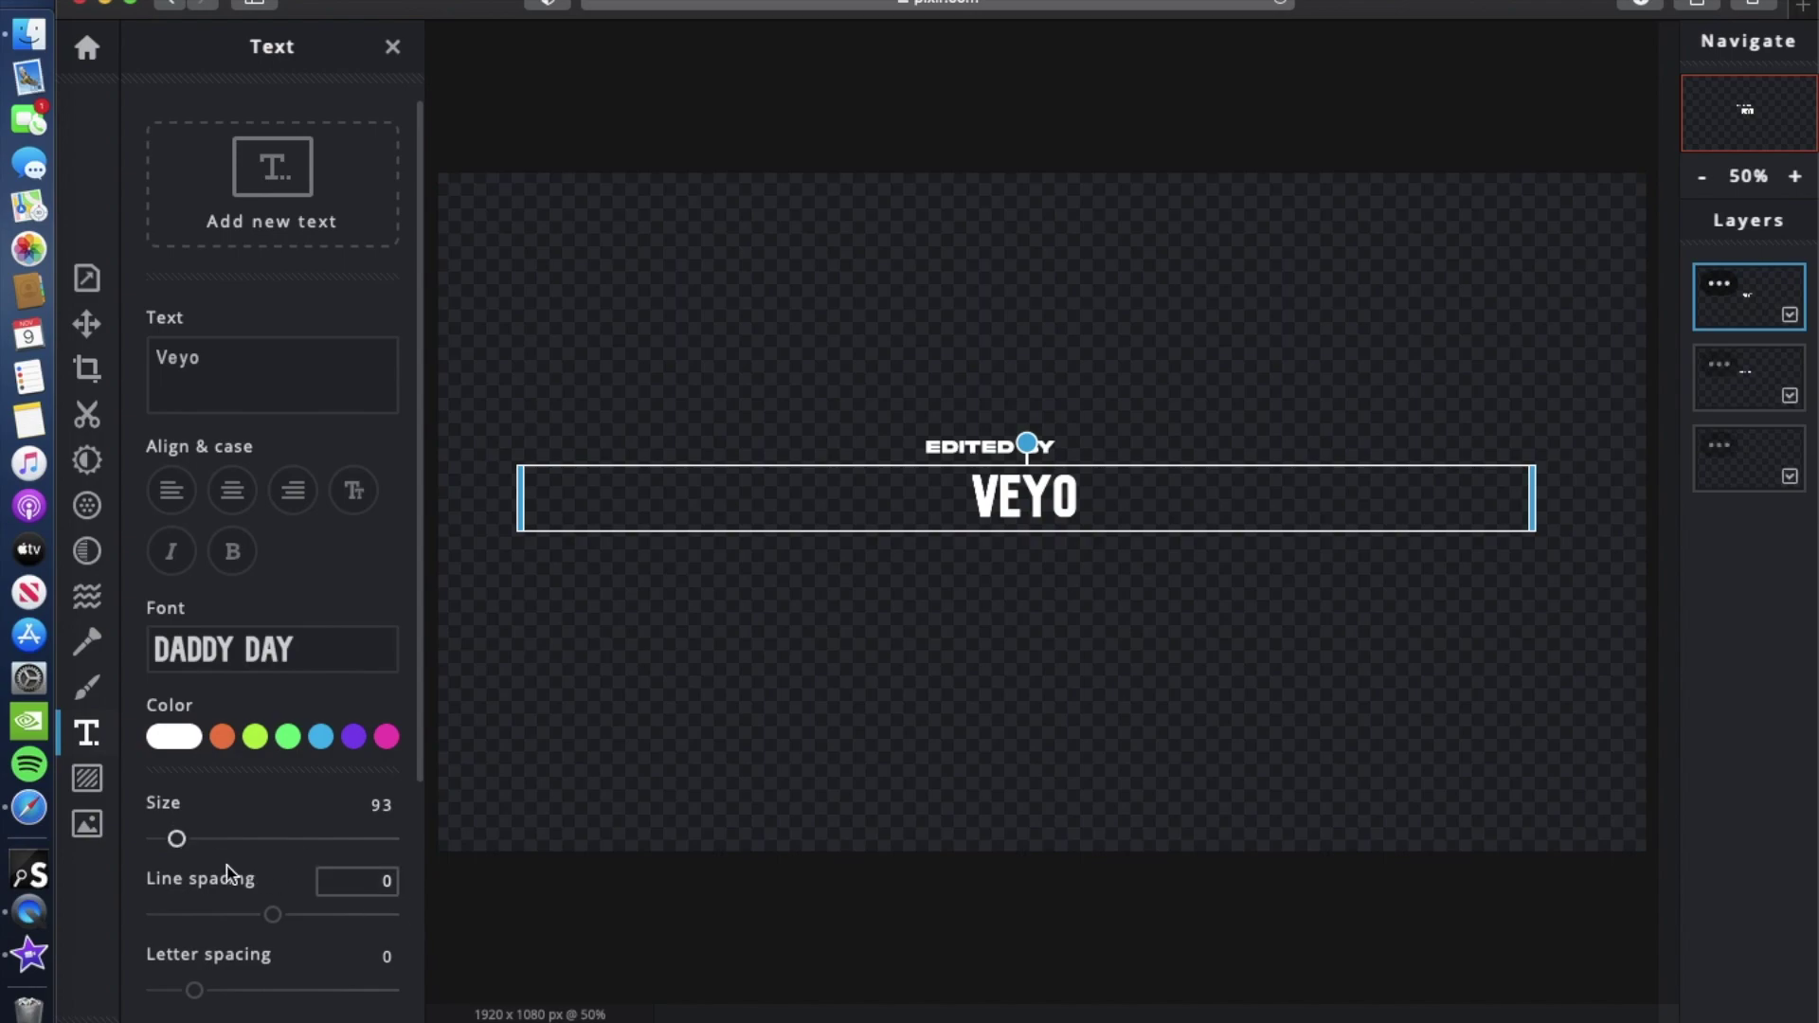
drag(175, 843, 181, 844)
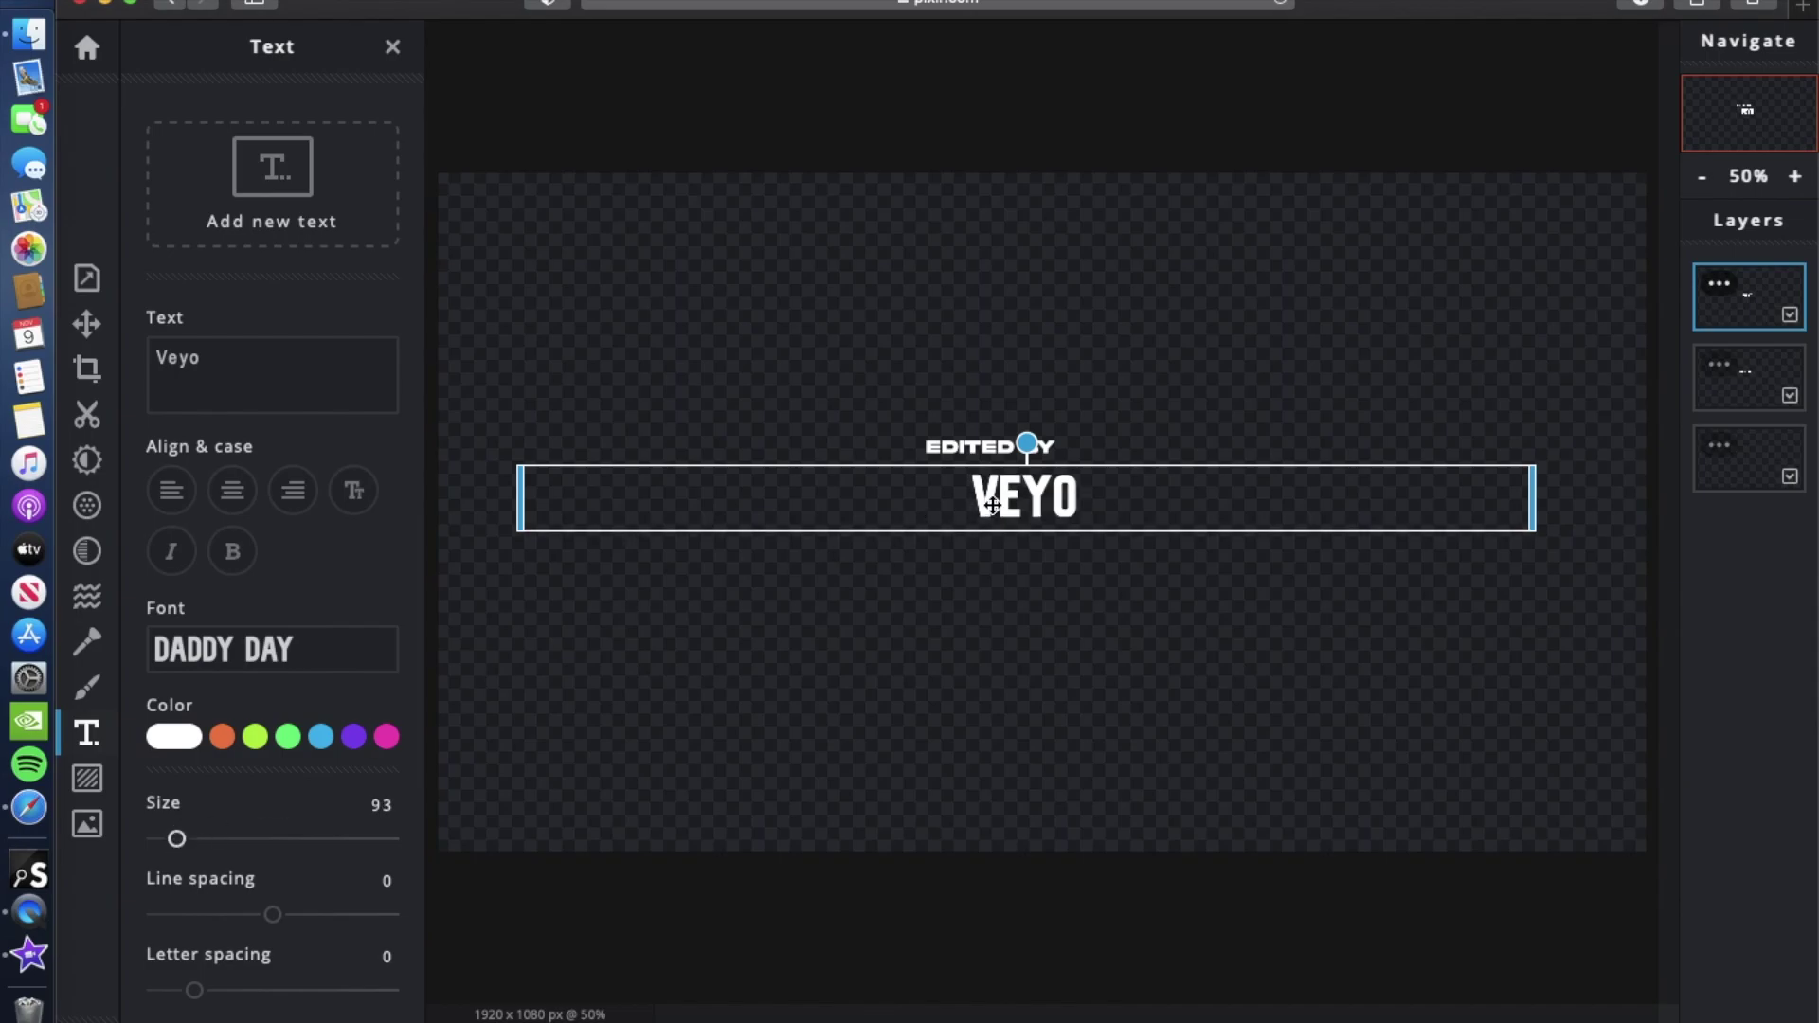
key(super+z)
drag(1044, 509, 1048, 505)
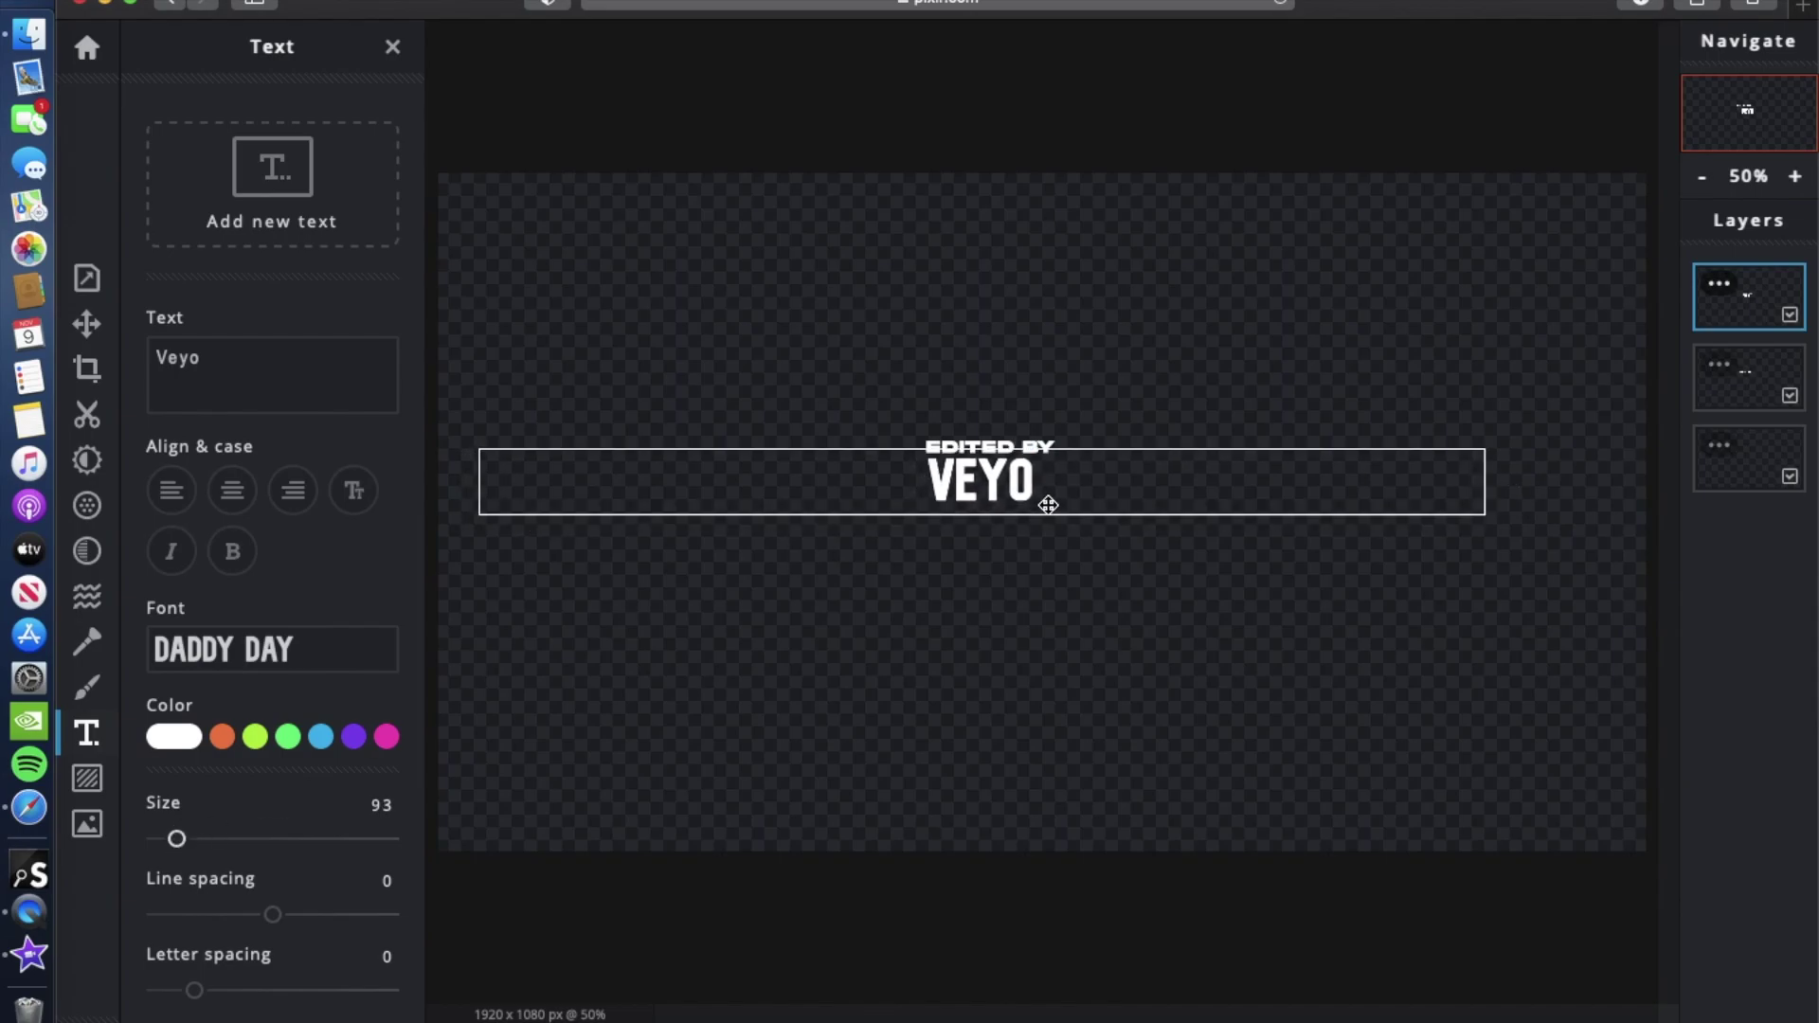
drag(176, 839, 178, 839)
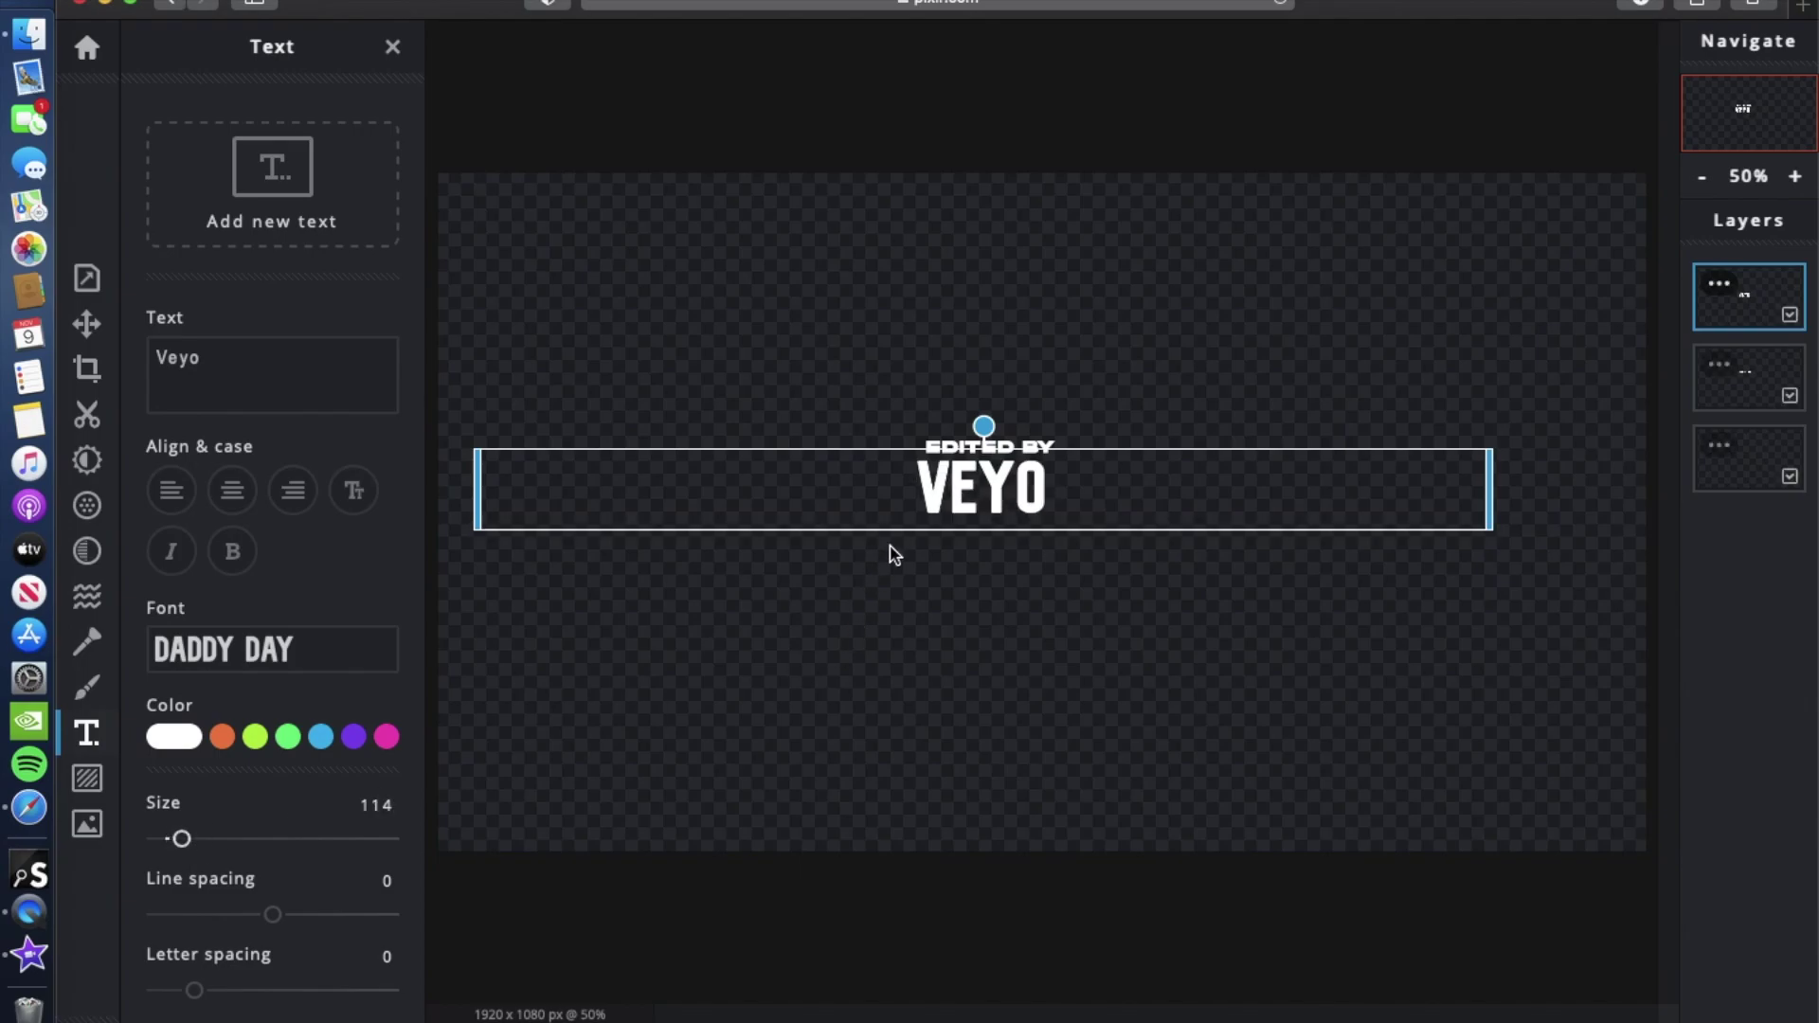
click(948, 513)
Nudge the VEYO text until it is centred beneath EDITED BY.
drag(947, 513, 952, 515)
click(912, 621)
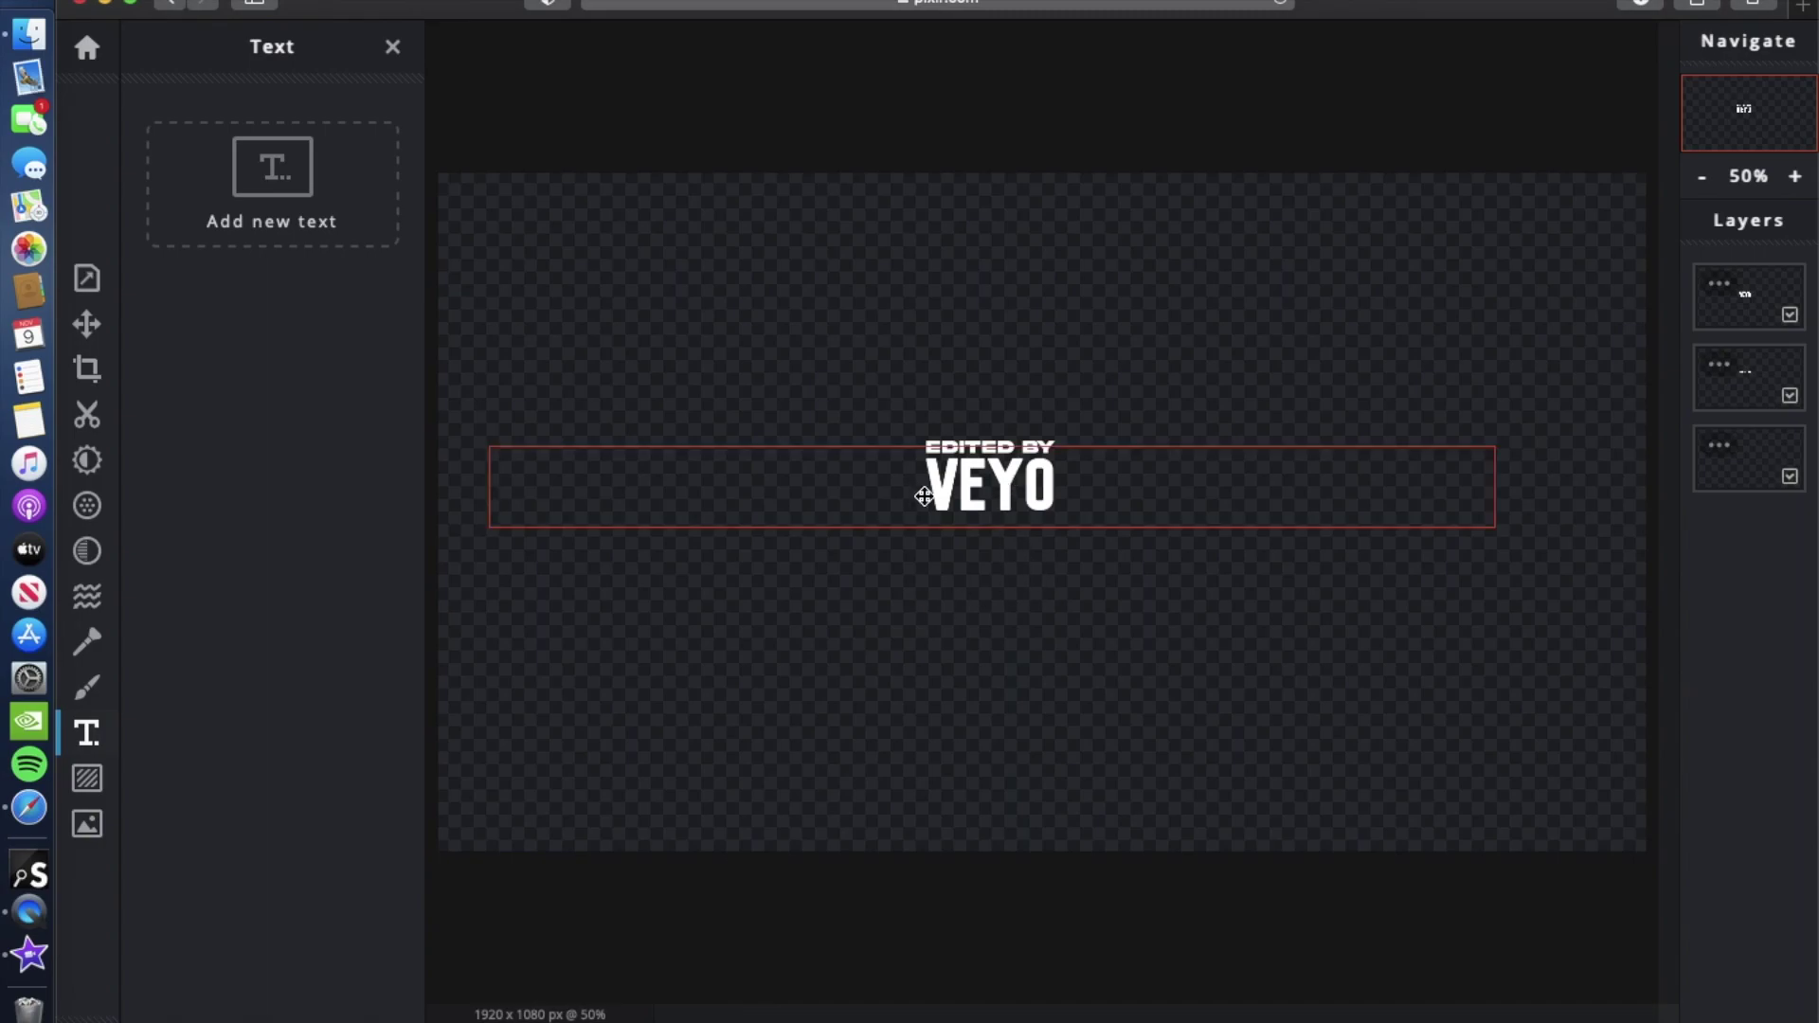
click(965, 516)
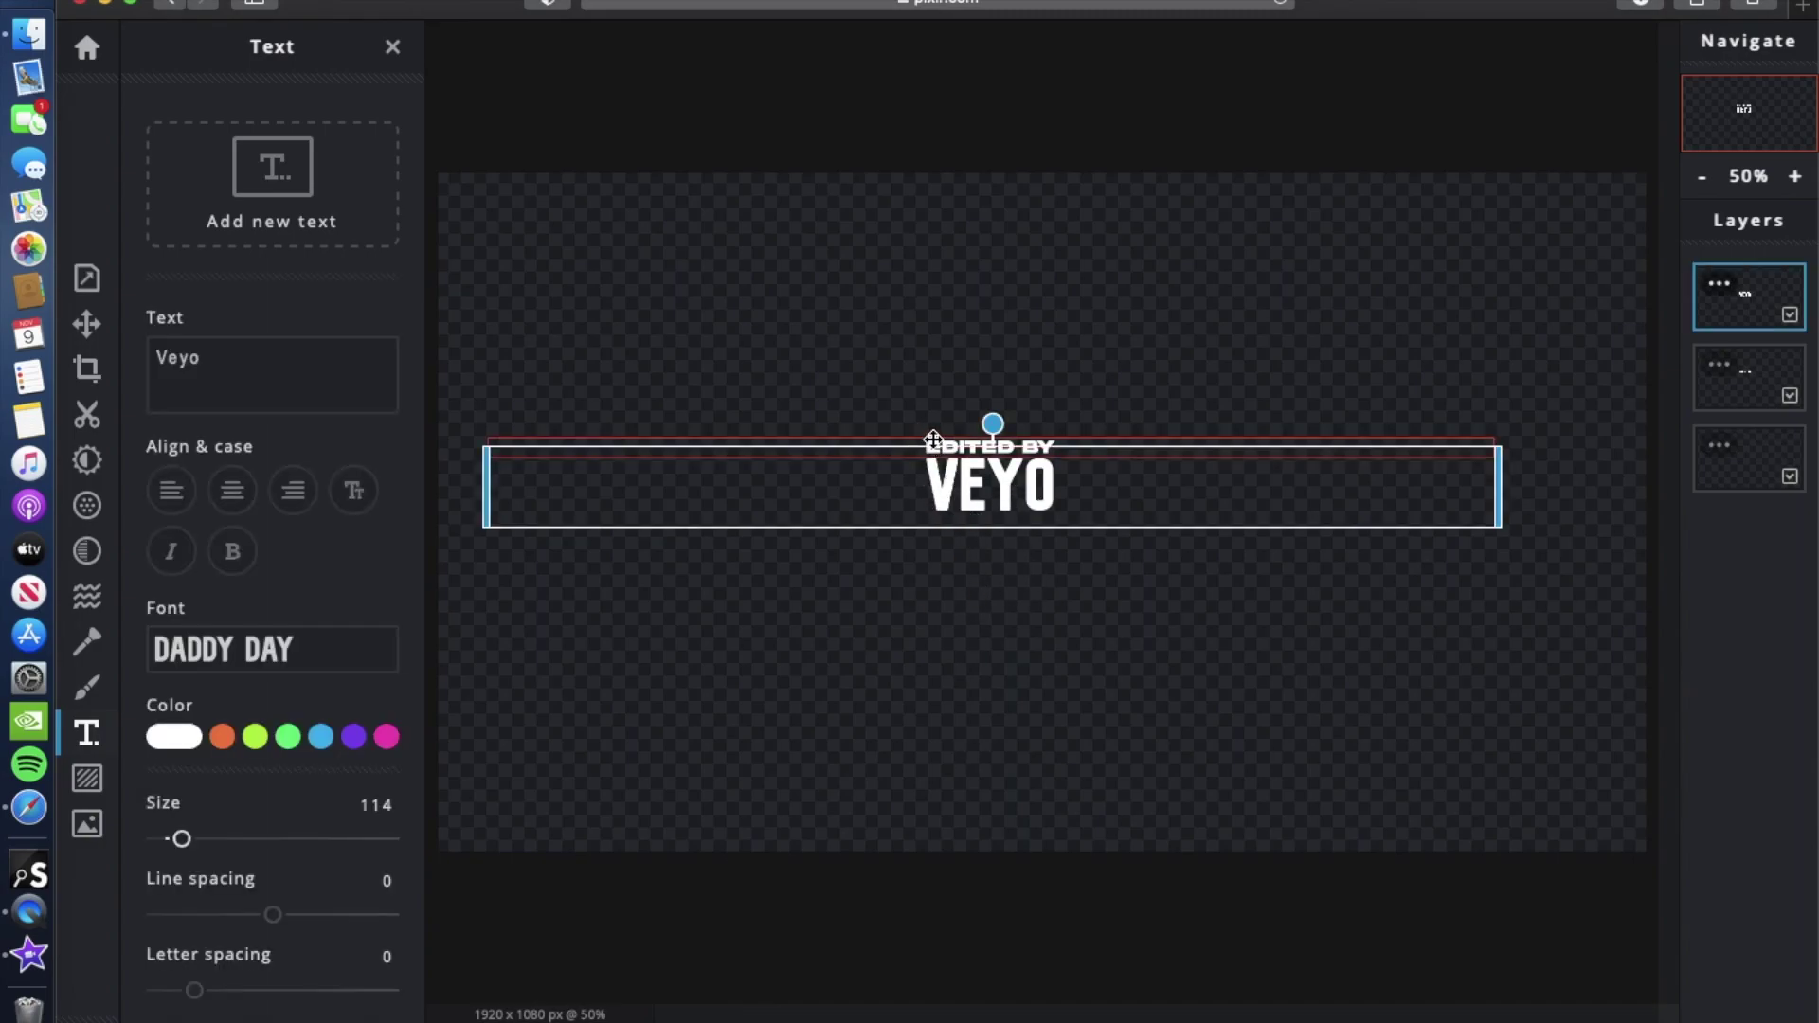
right_click(947, 478)
click(906, 490)
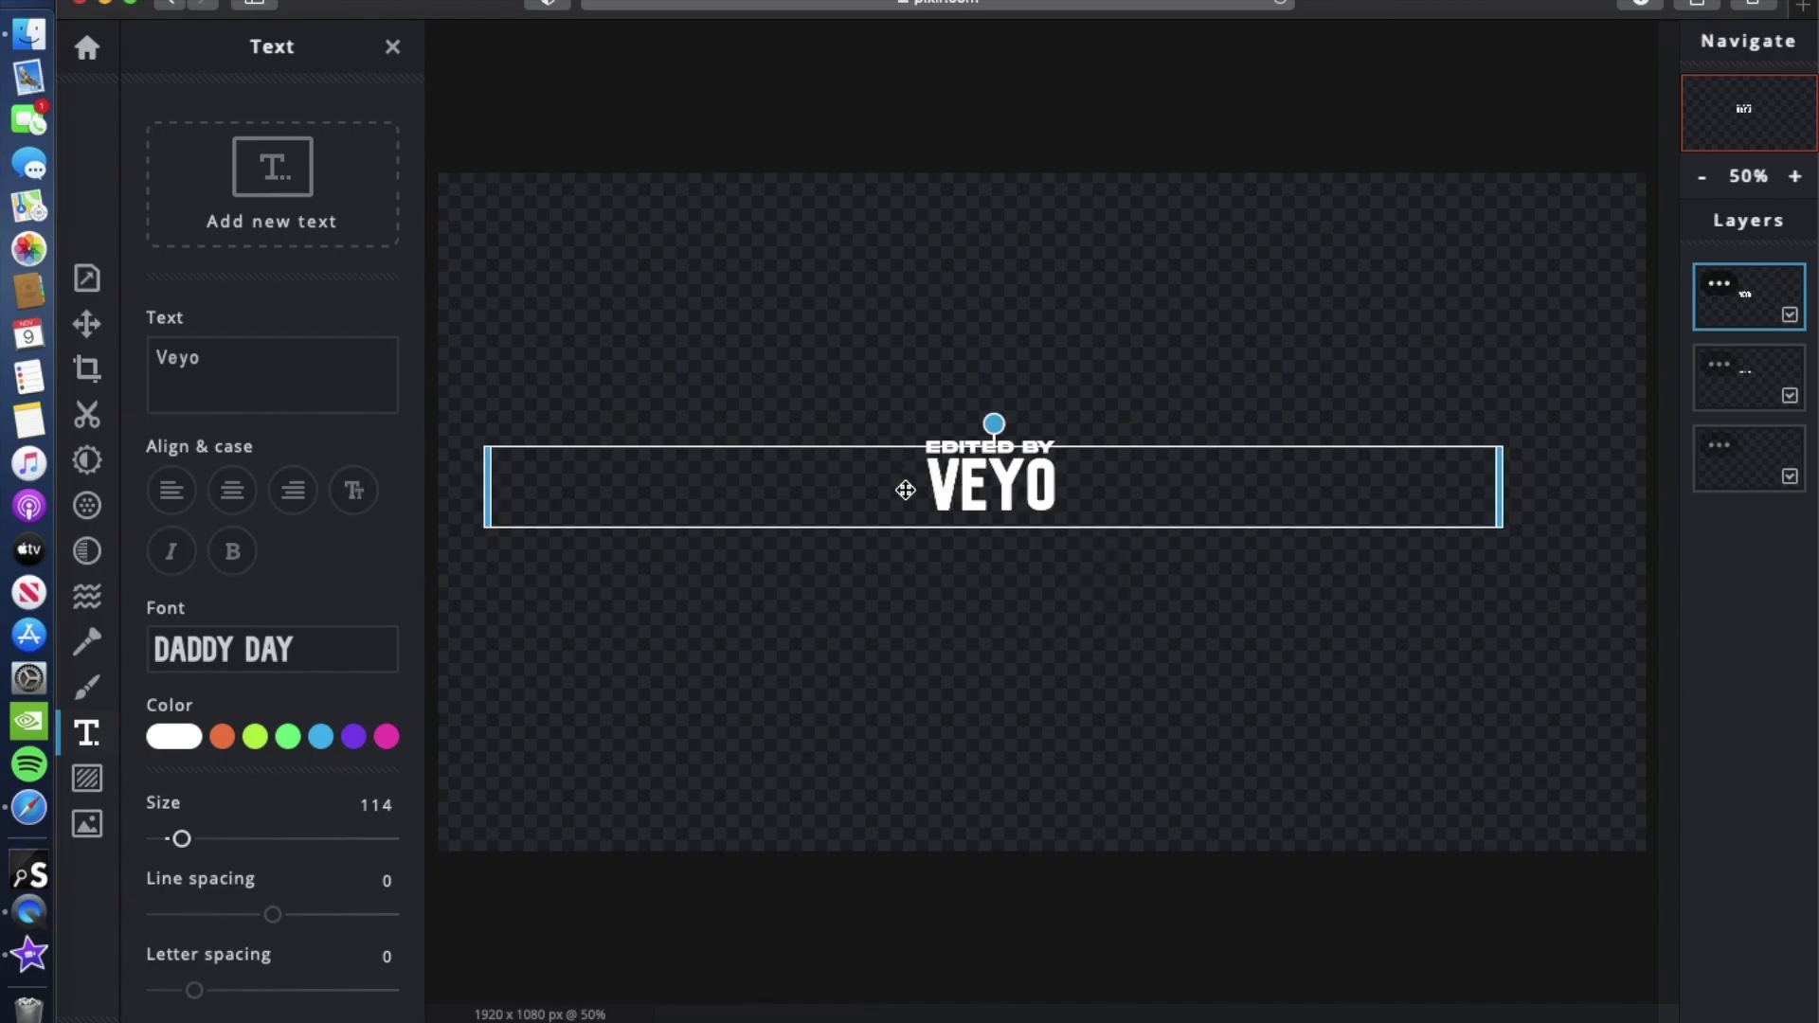
click(1080, 596)
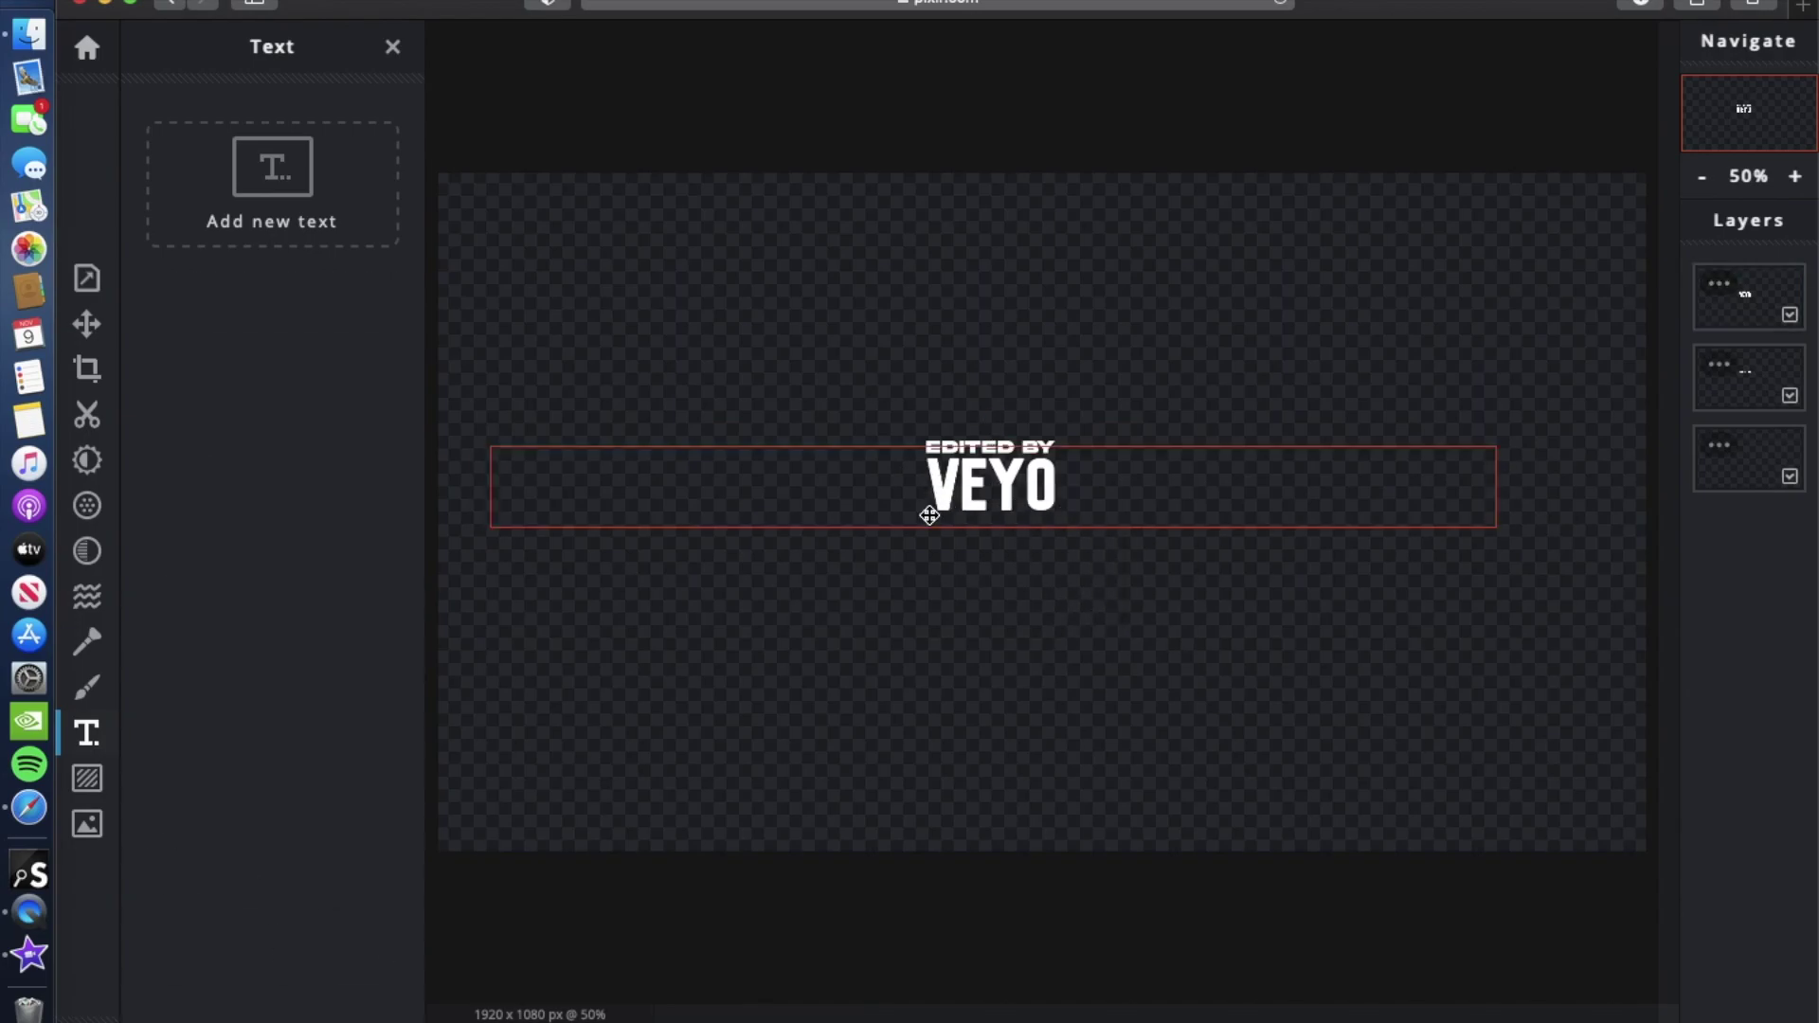
drag(963, 501, 962, 500)
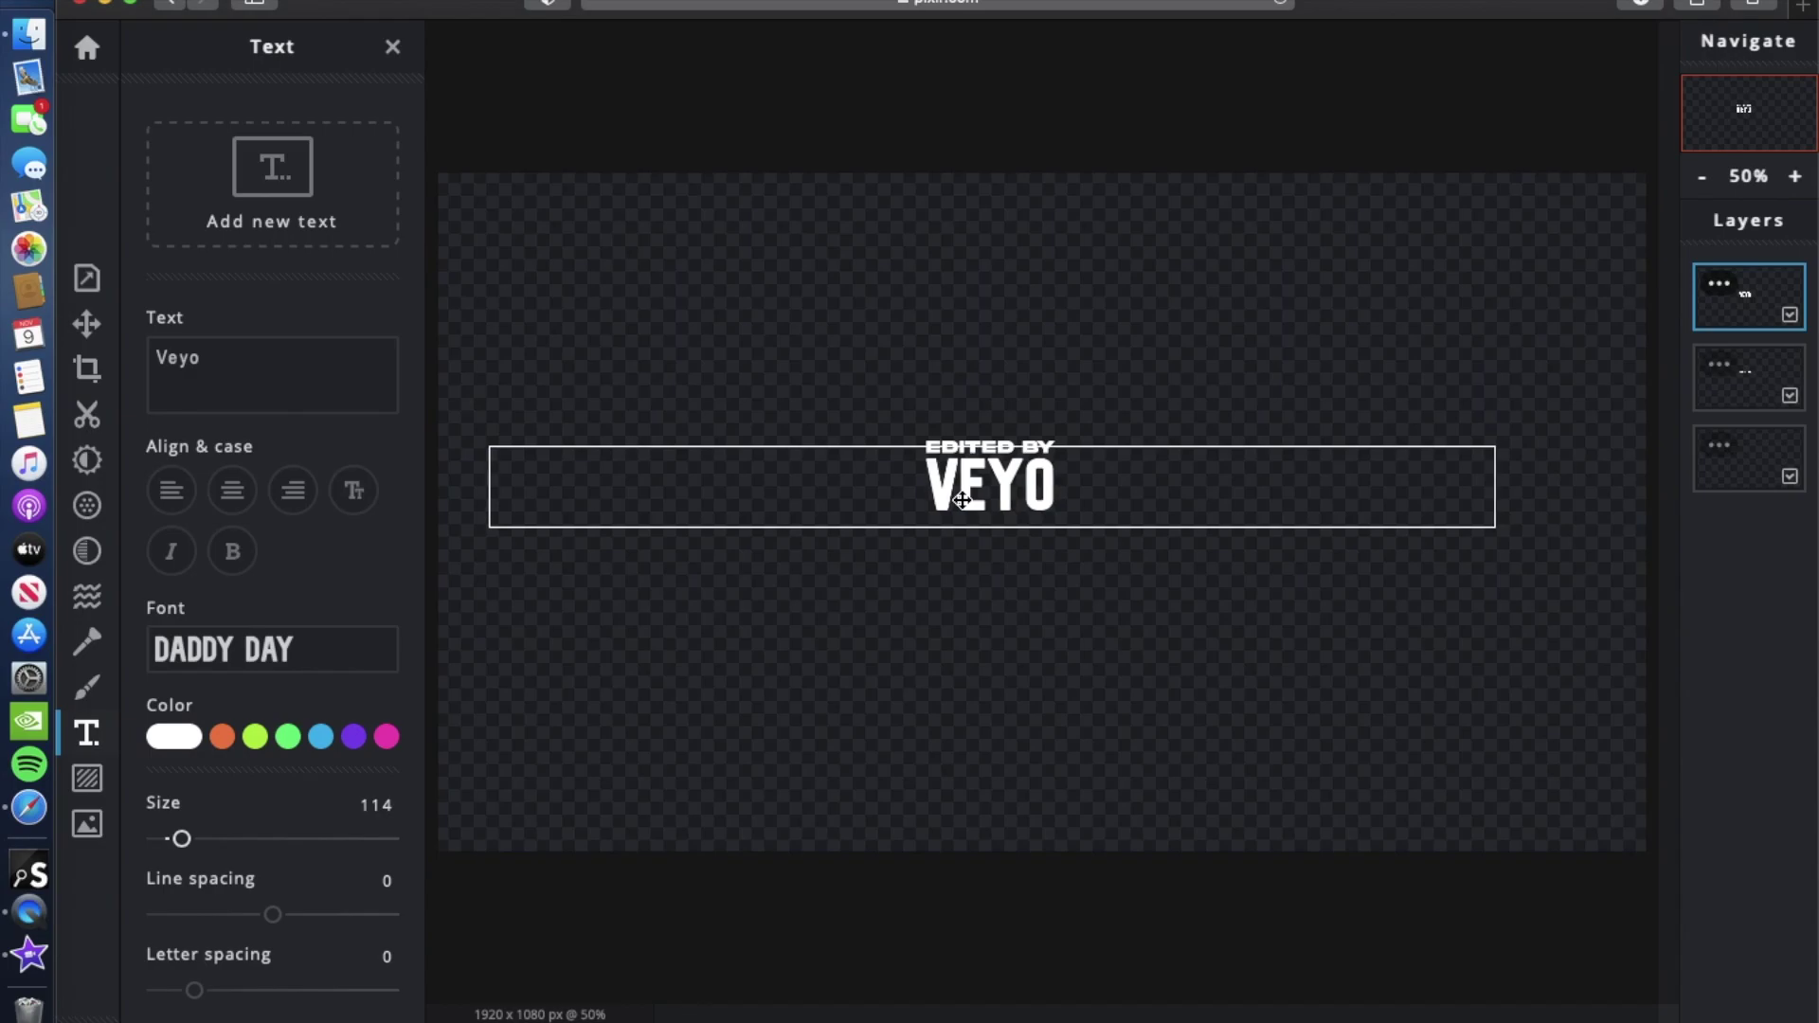
click(962, 500)
click(952, 540)
click(1001, 500)
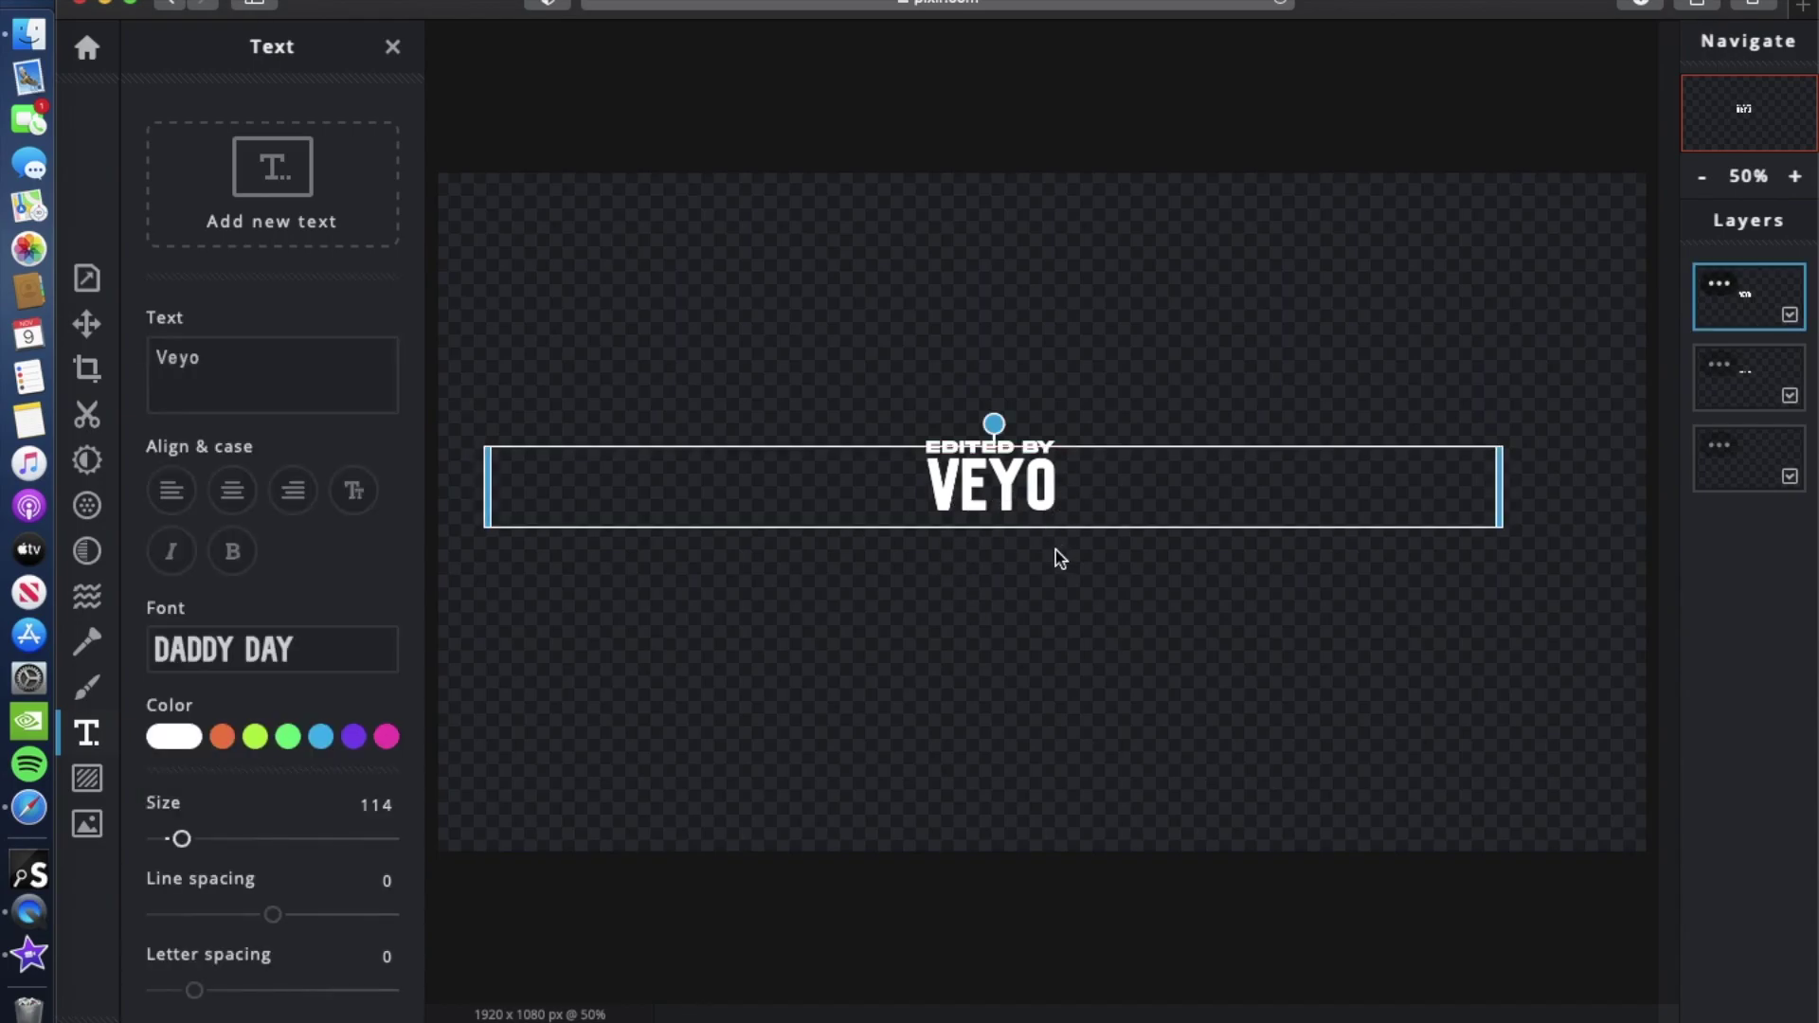
drag(986, 487, 989, 494)
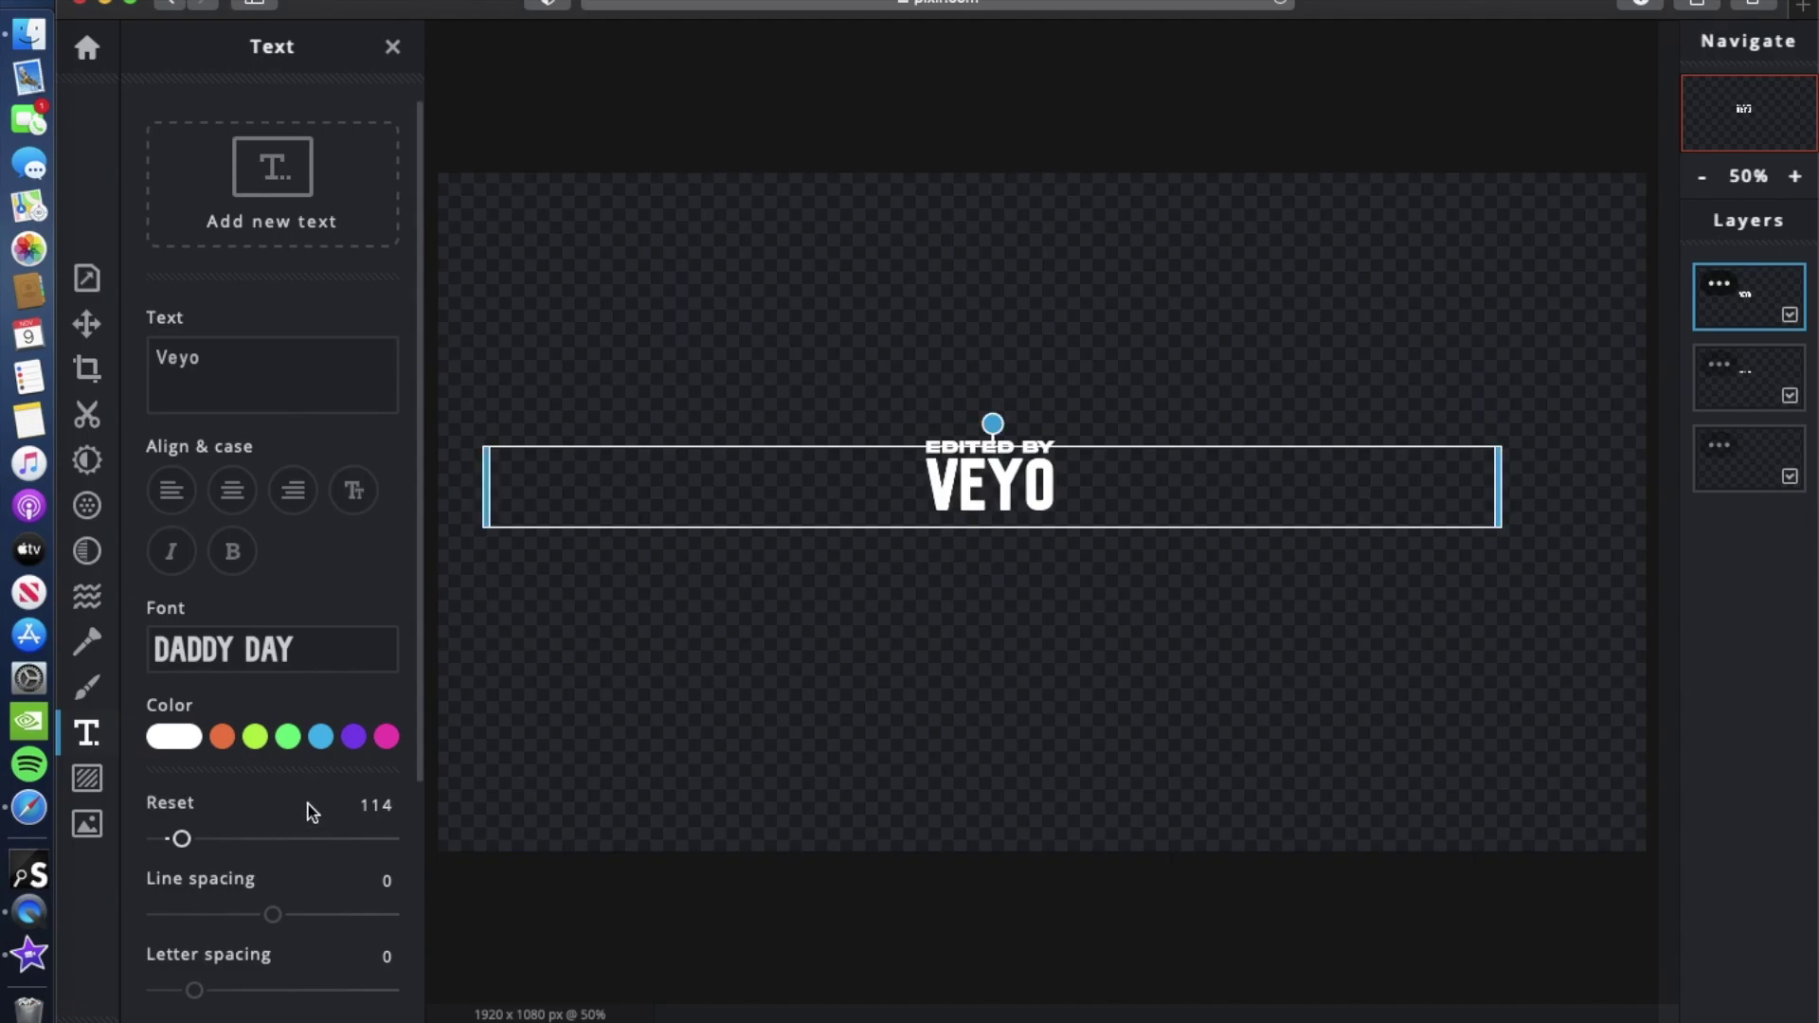
Colour the VEYO text a lighter shade of purple.
click(353, 738)
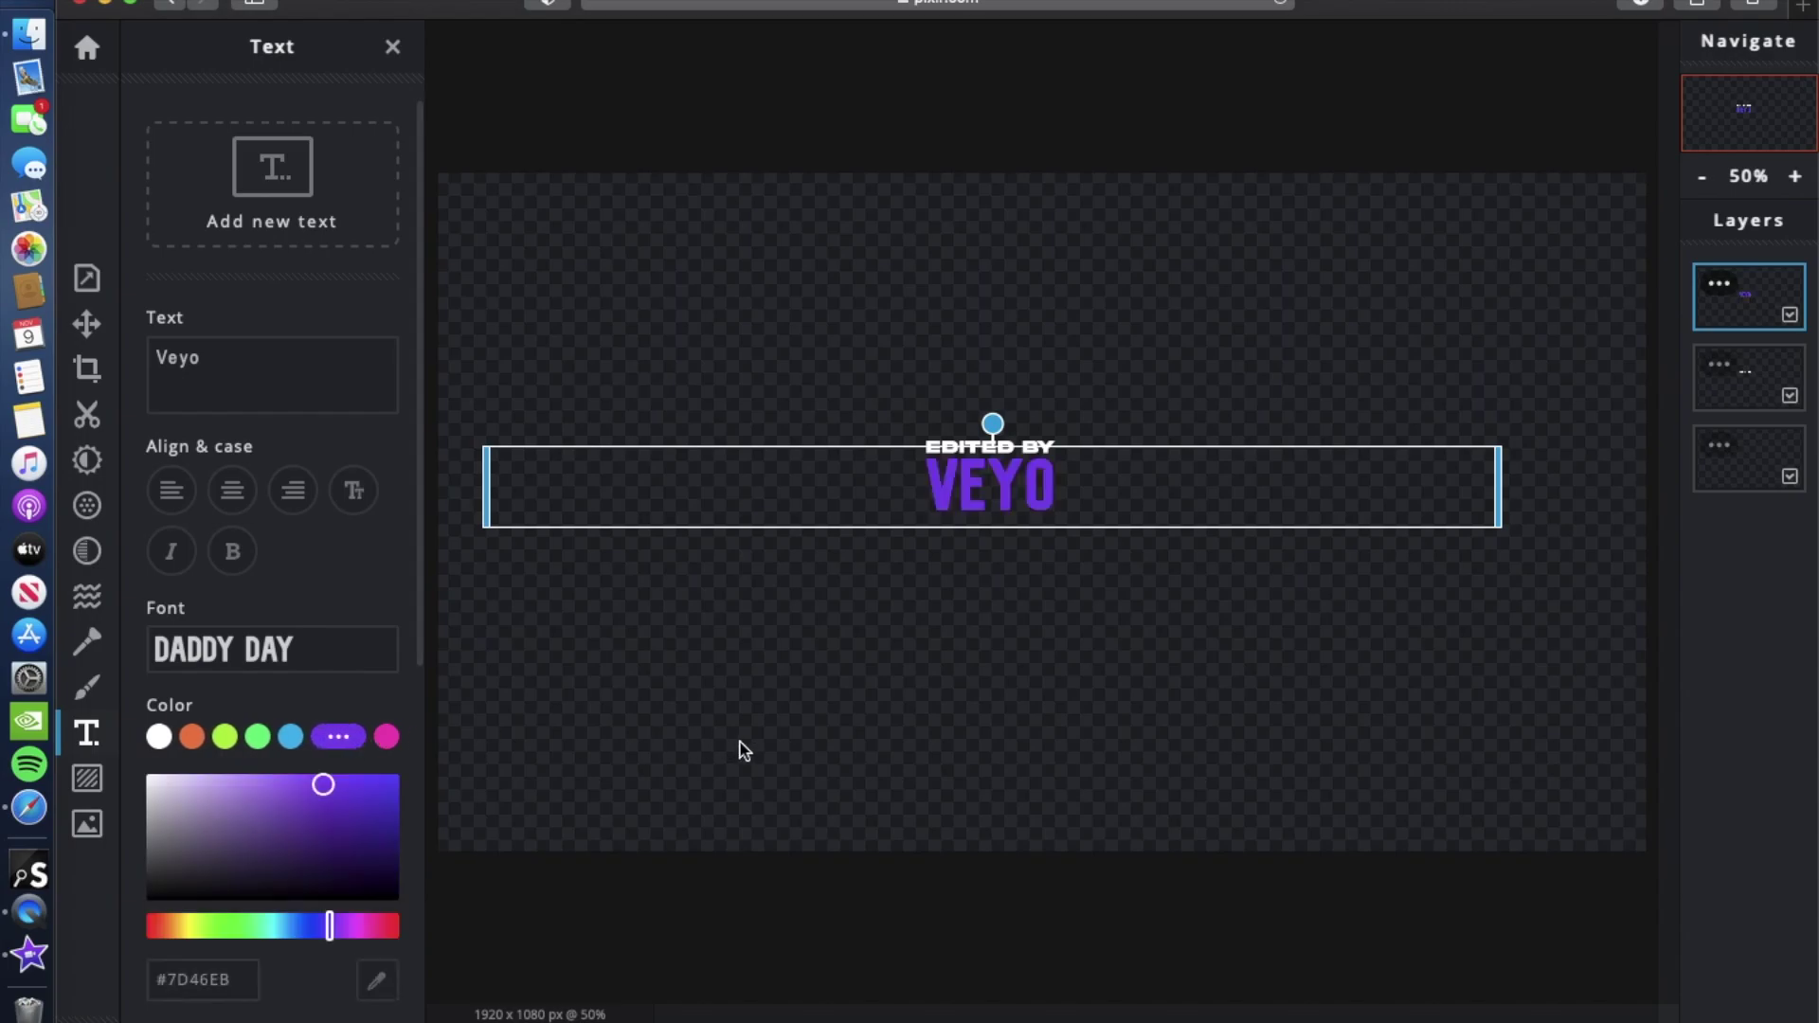
click(320, 788)
drag(321, 790, 307, 789)
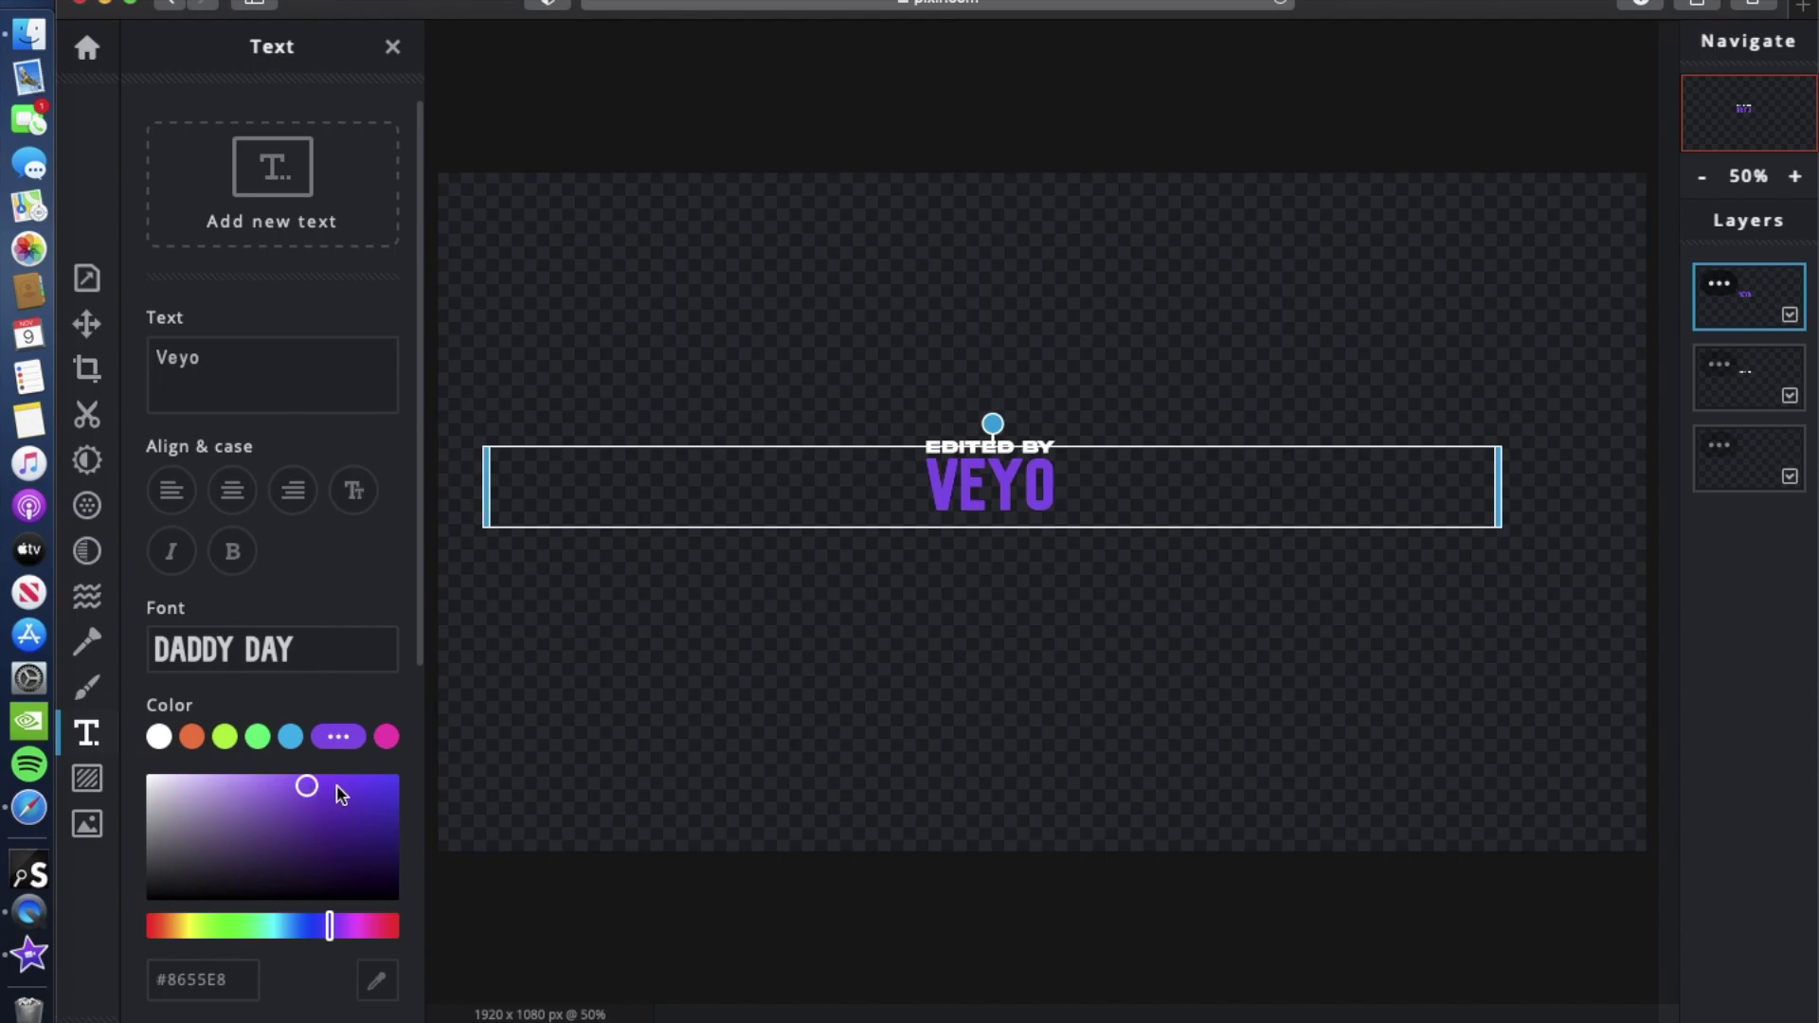
Tighten the VEYO letter spacing to -2 and deselect the text.
scroll(611, 679, down, 1)
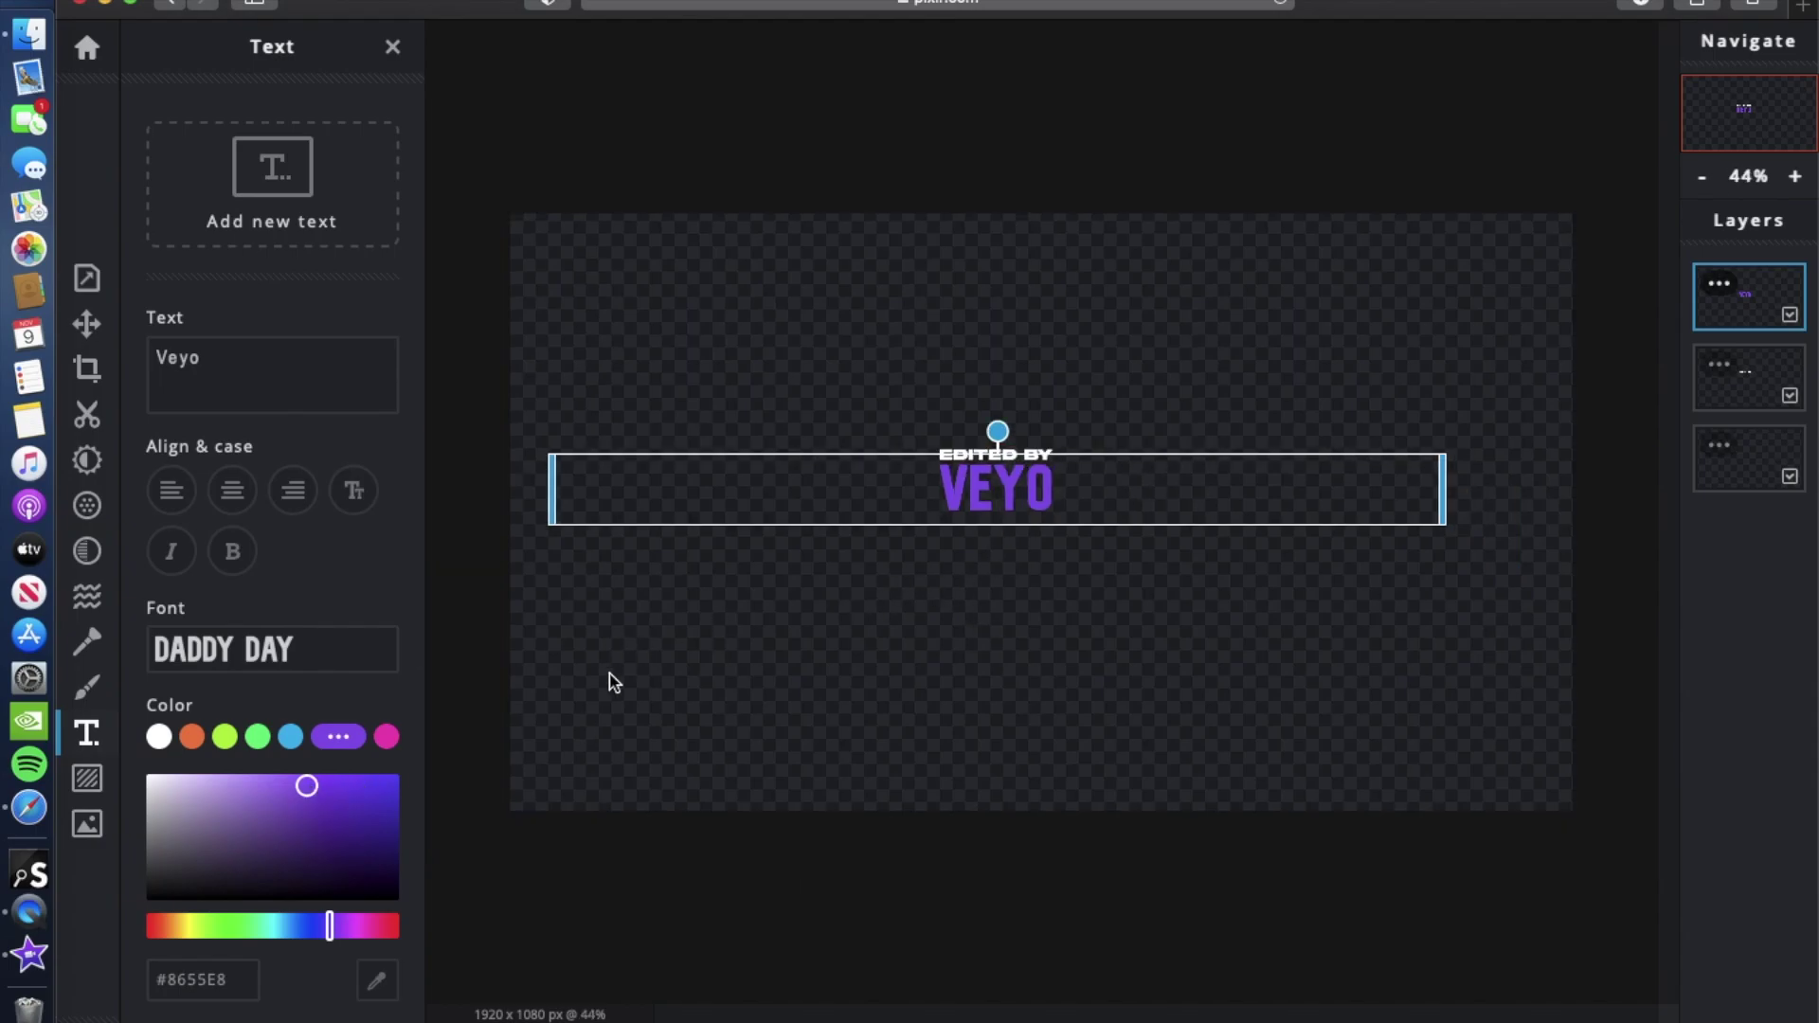
scroll(742, 643, up, 2)
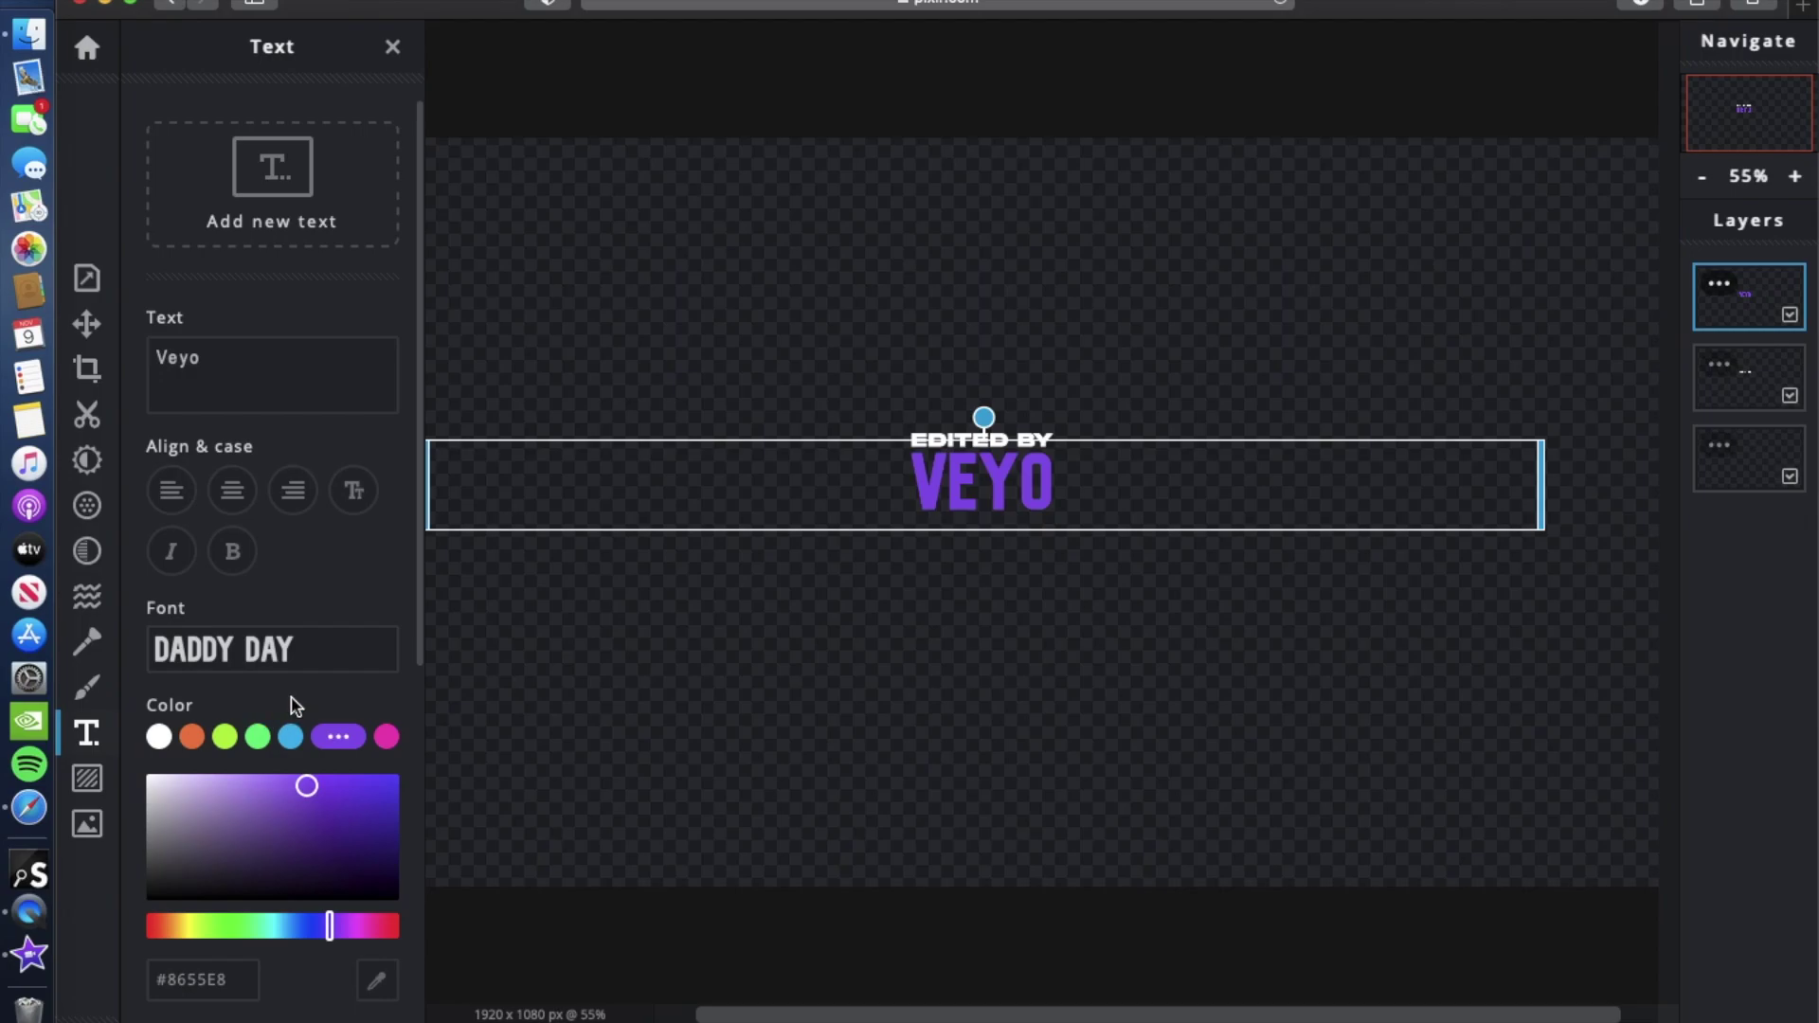
scroll(330, 749, down, 5)
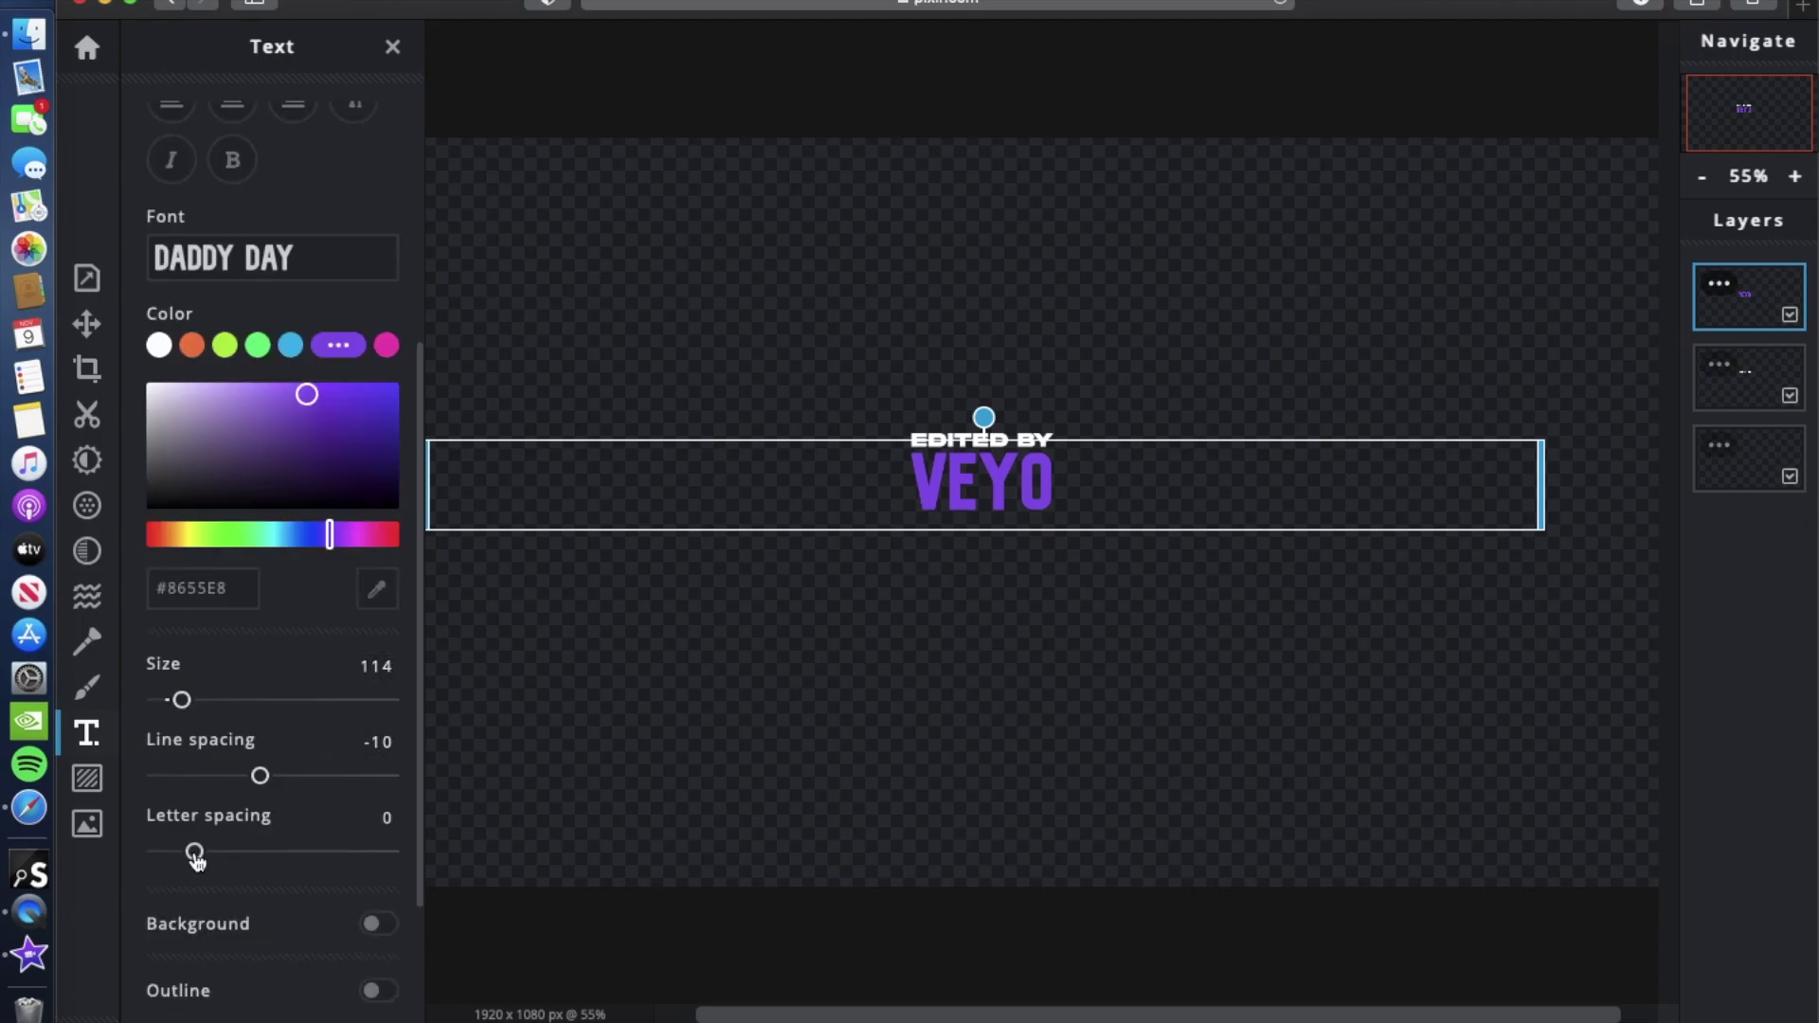
drag(194, 852, 192, 857)
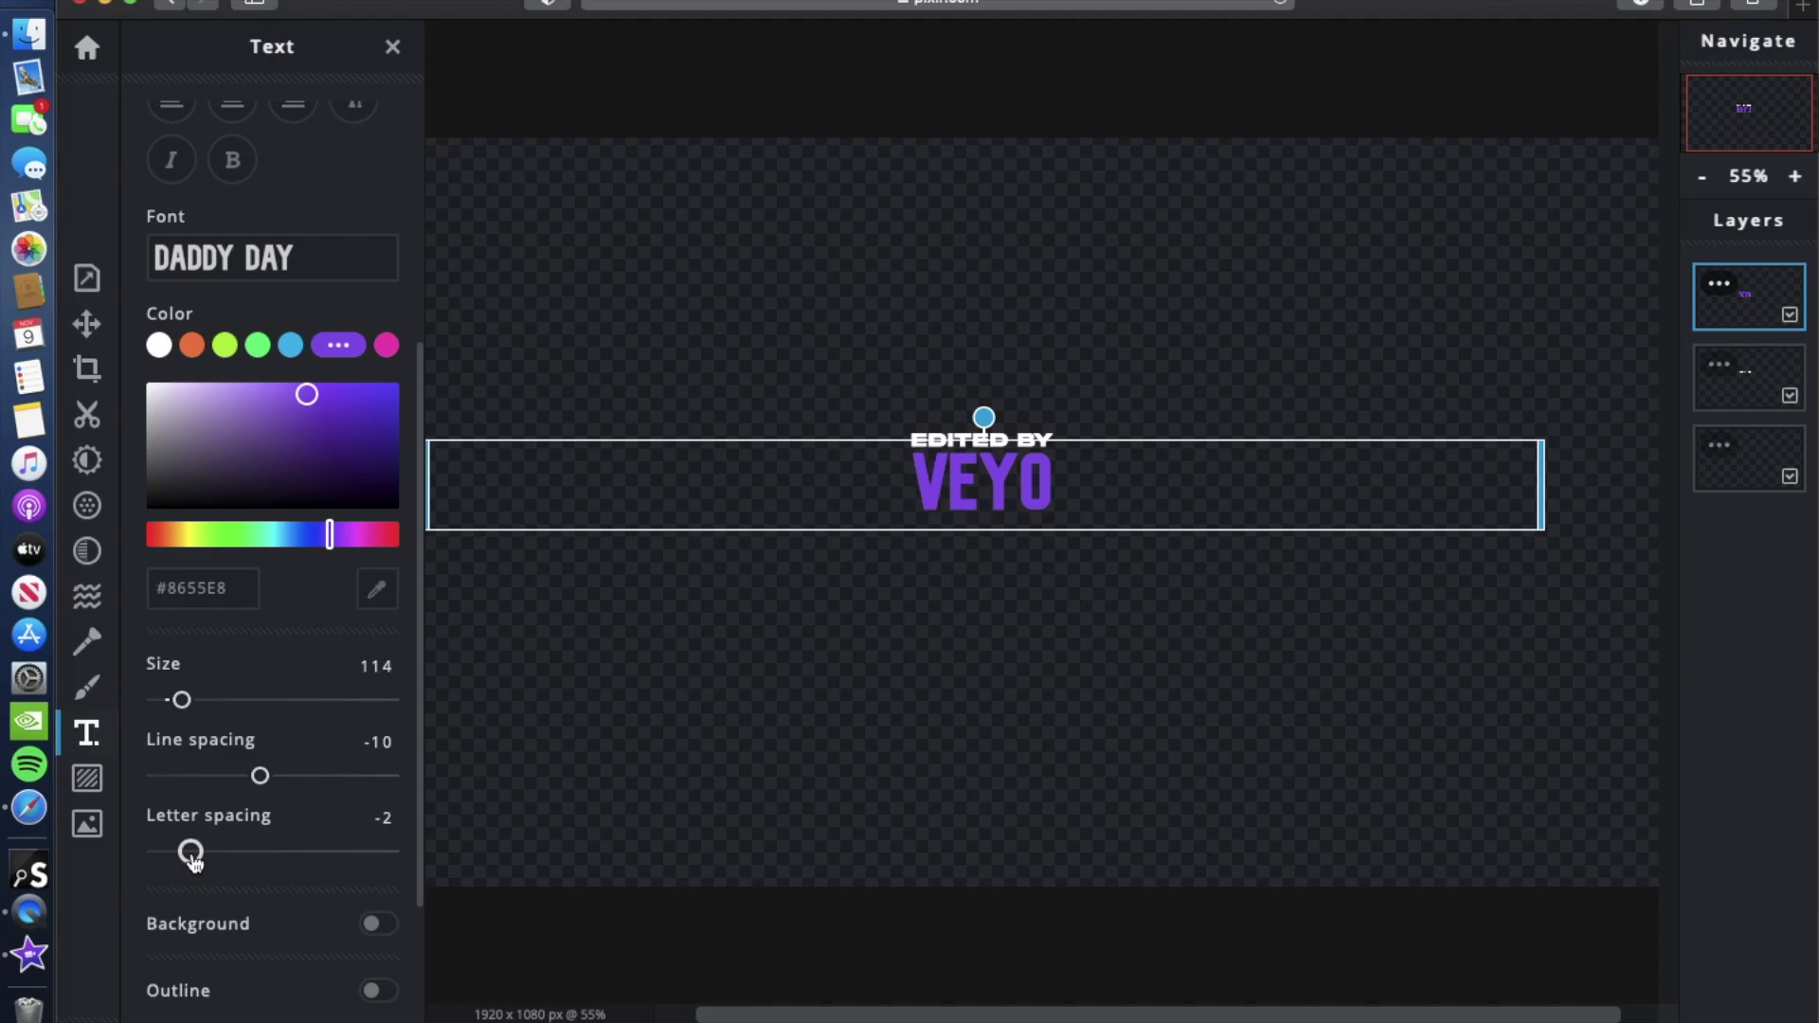
drag(193, 858, 192, 858)
scroll(262, 898, down, 3)
right_click(260, 900)
click(223, 925)
click(1190, 788)
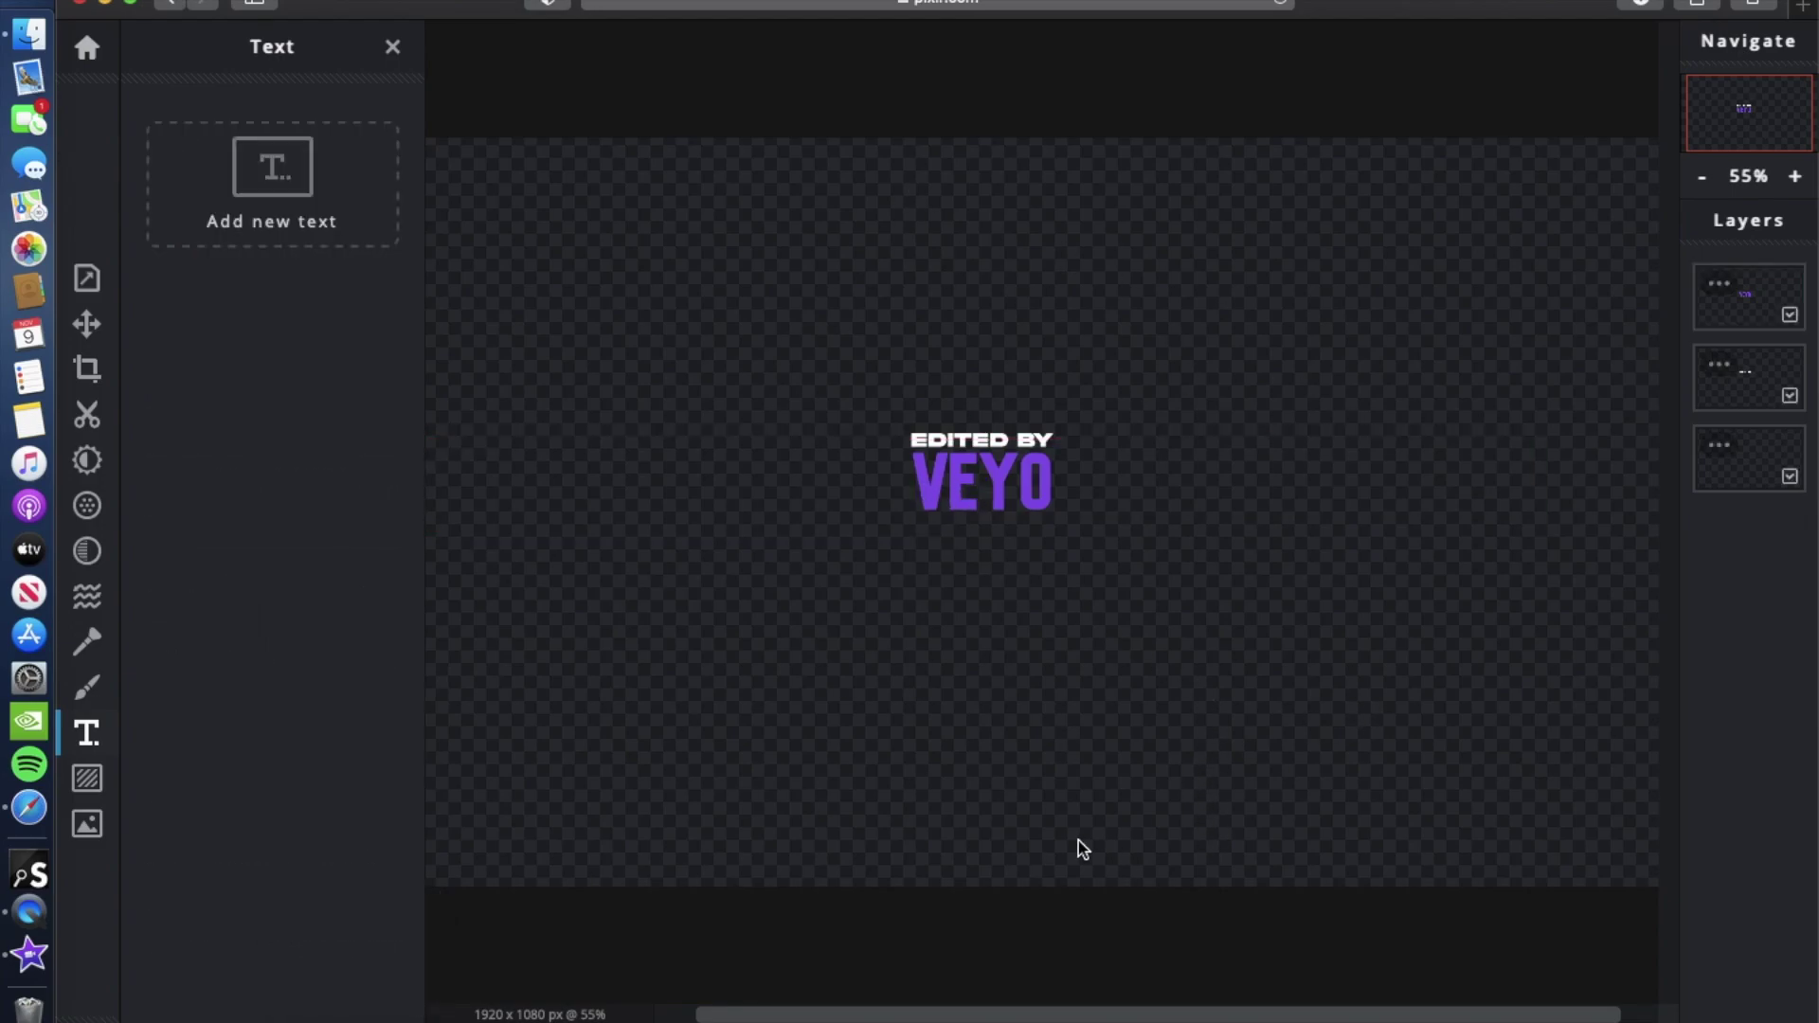
key(super+s)
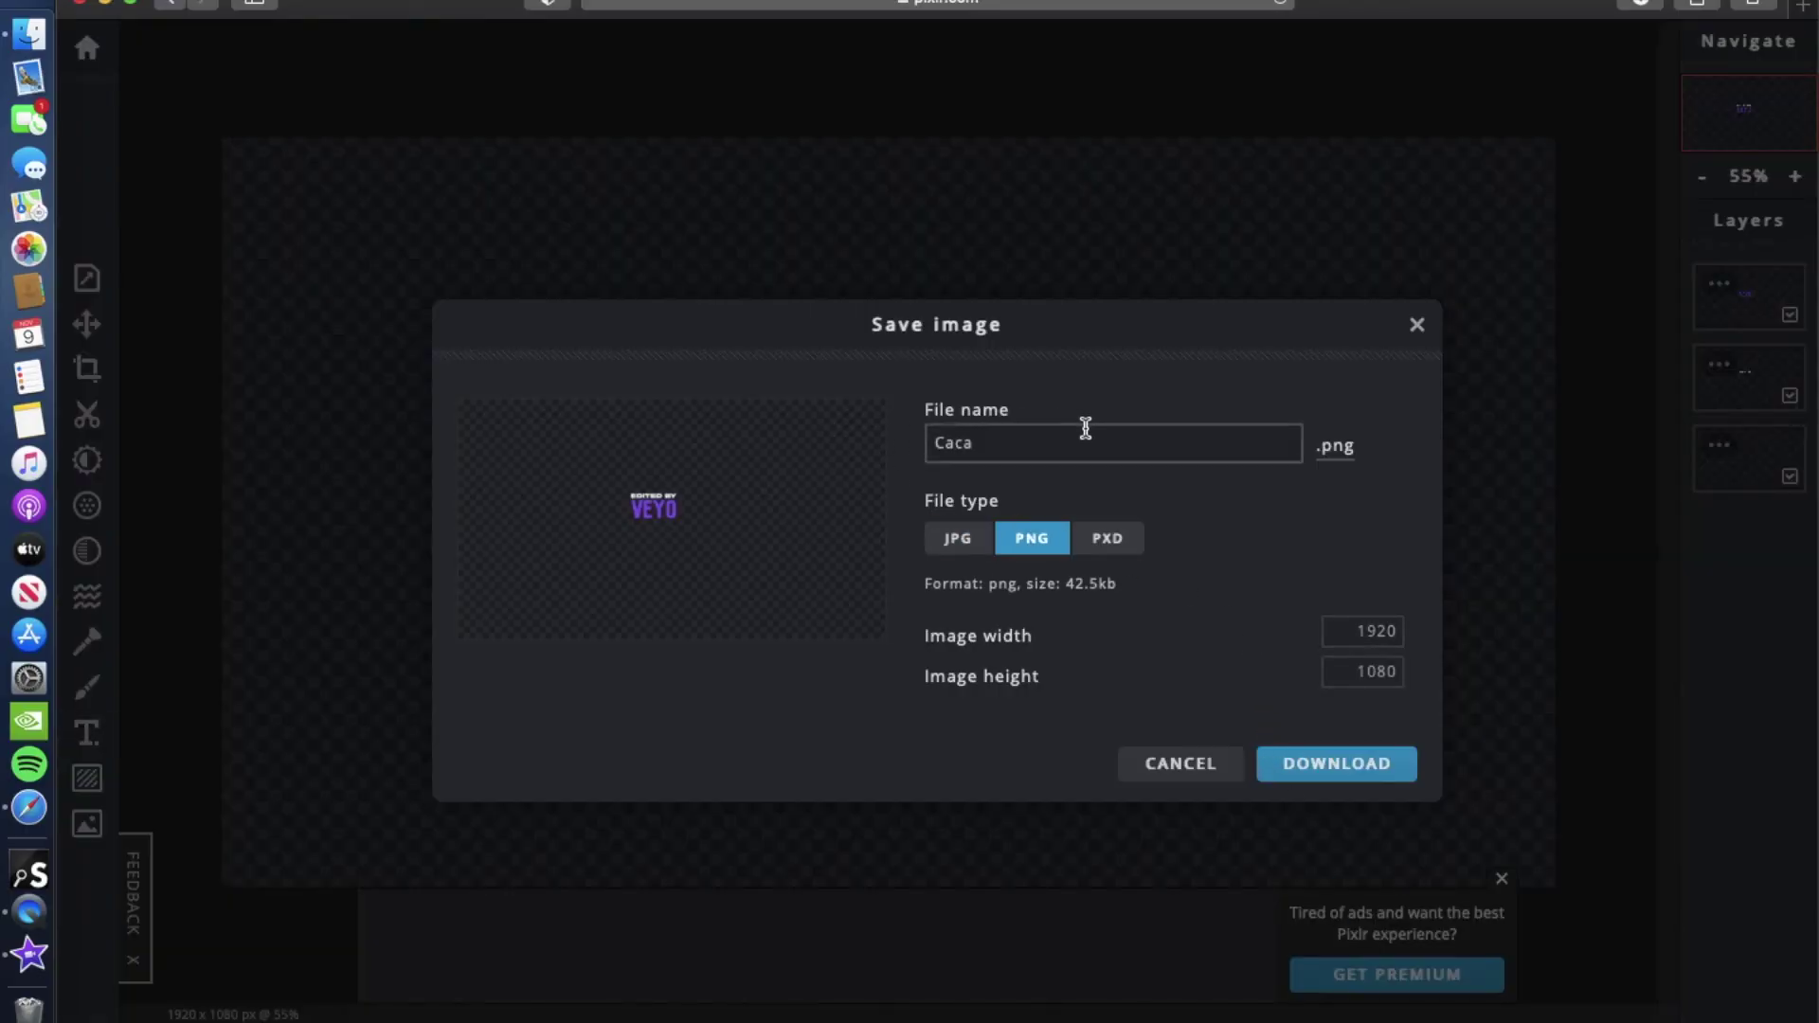
Download the design as Caca.png at 1920x1080 and check it in Safari's downloads.
click(1412, 758)
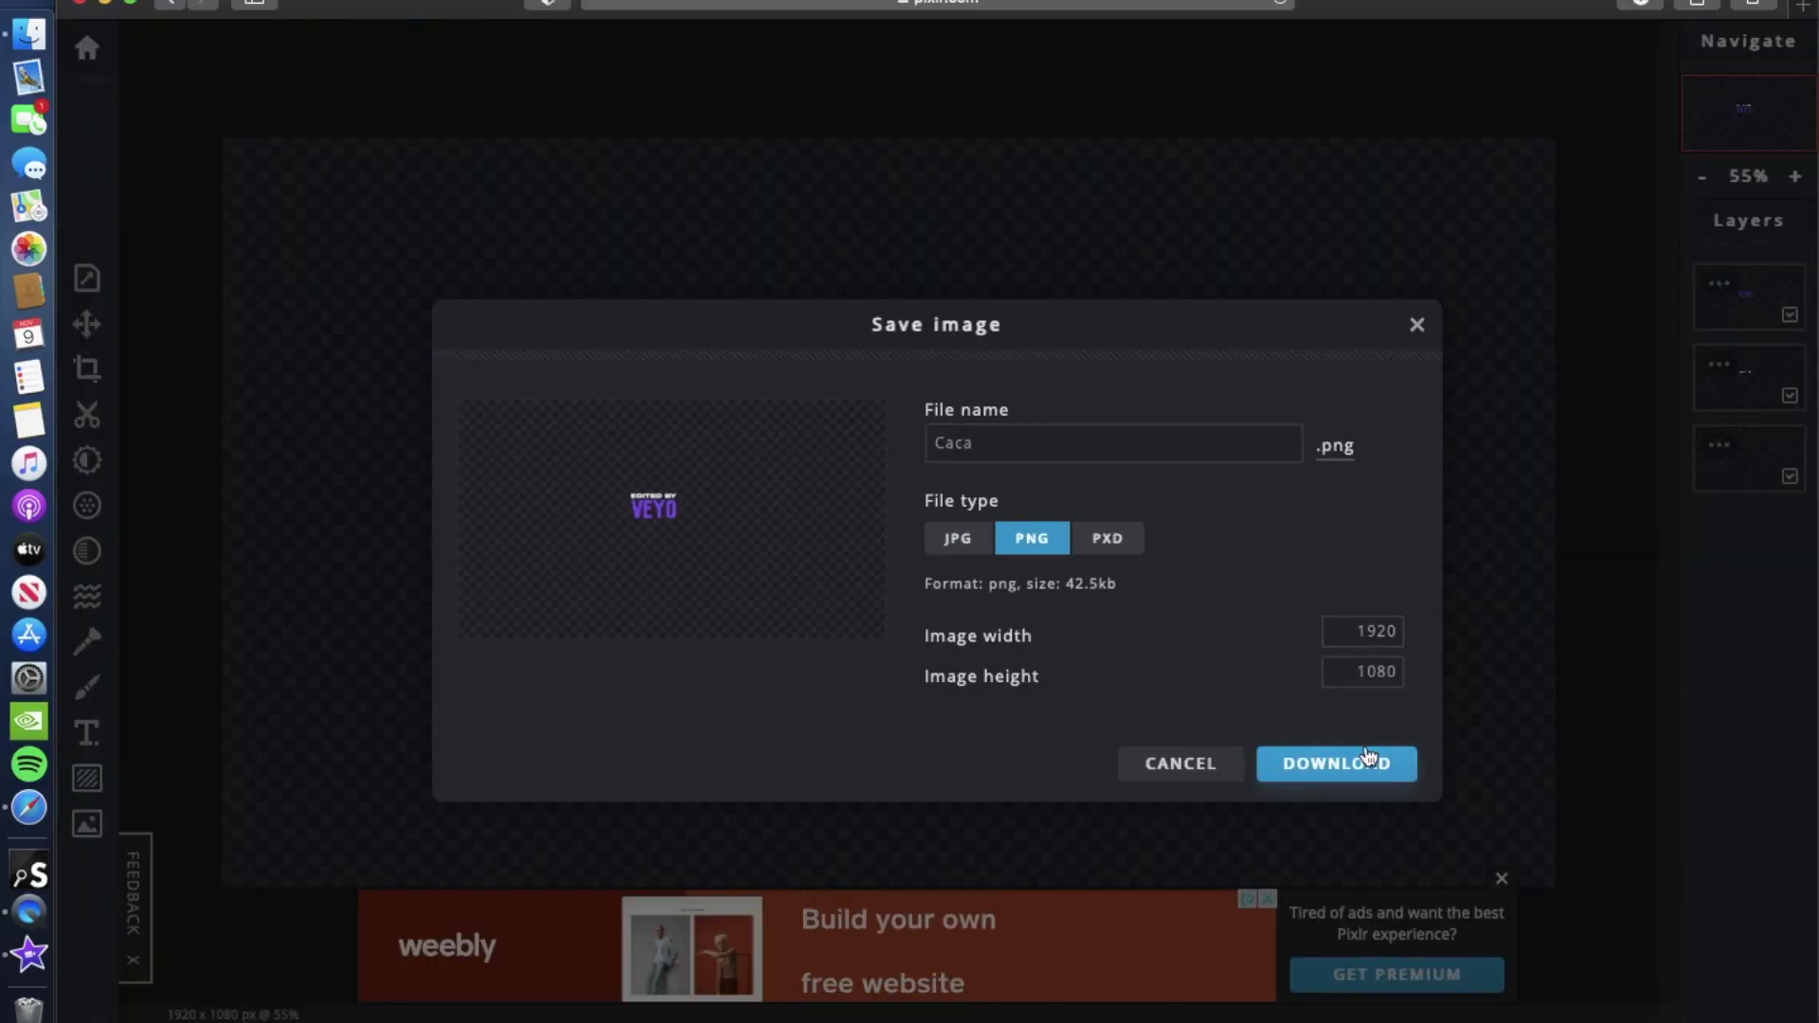
click(1645, 5)
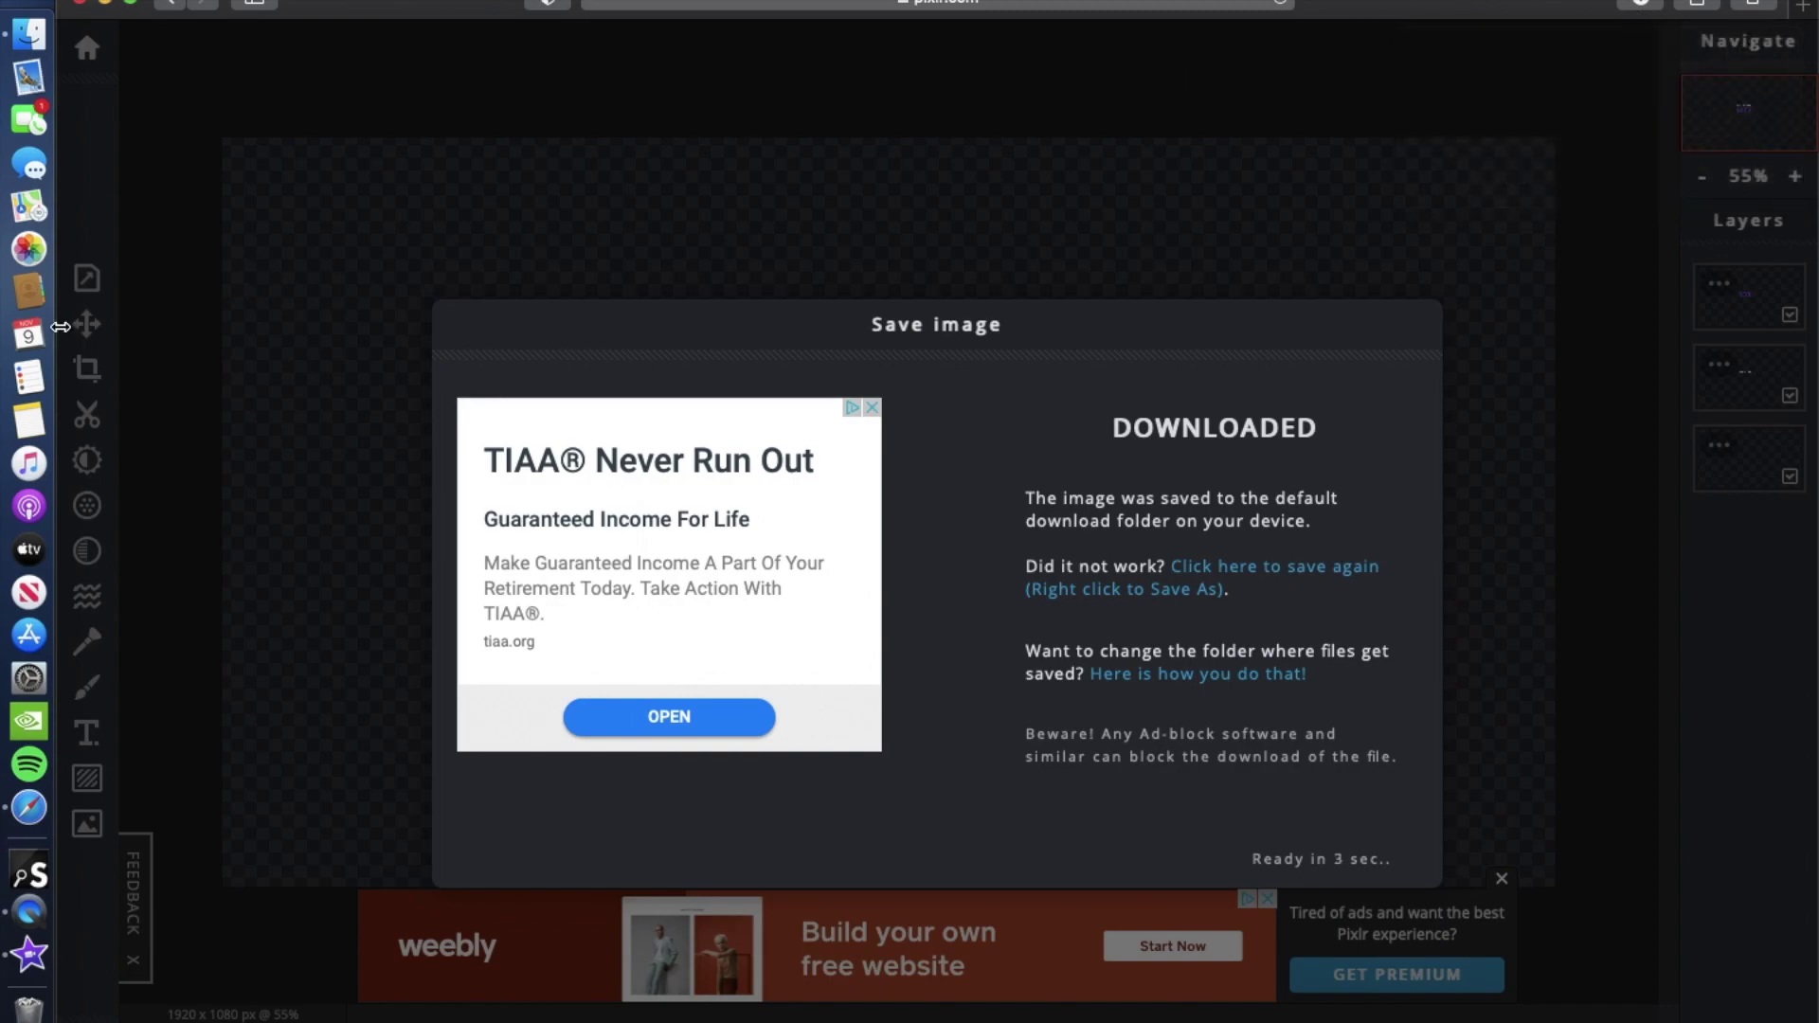
drag(57, 332, 161, 329)
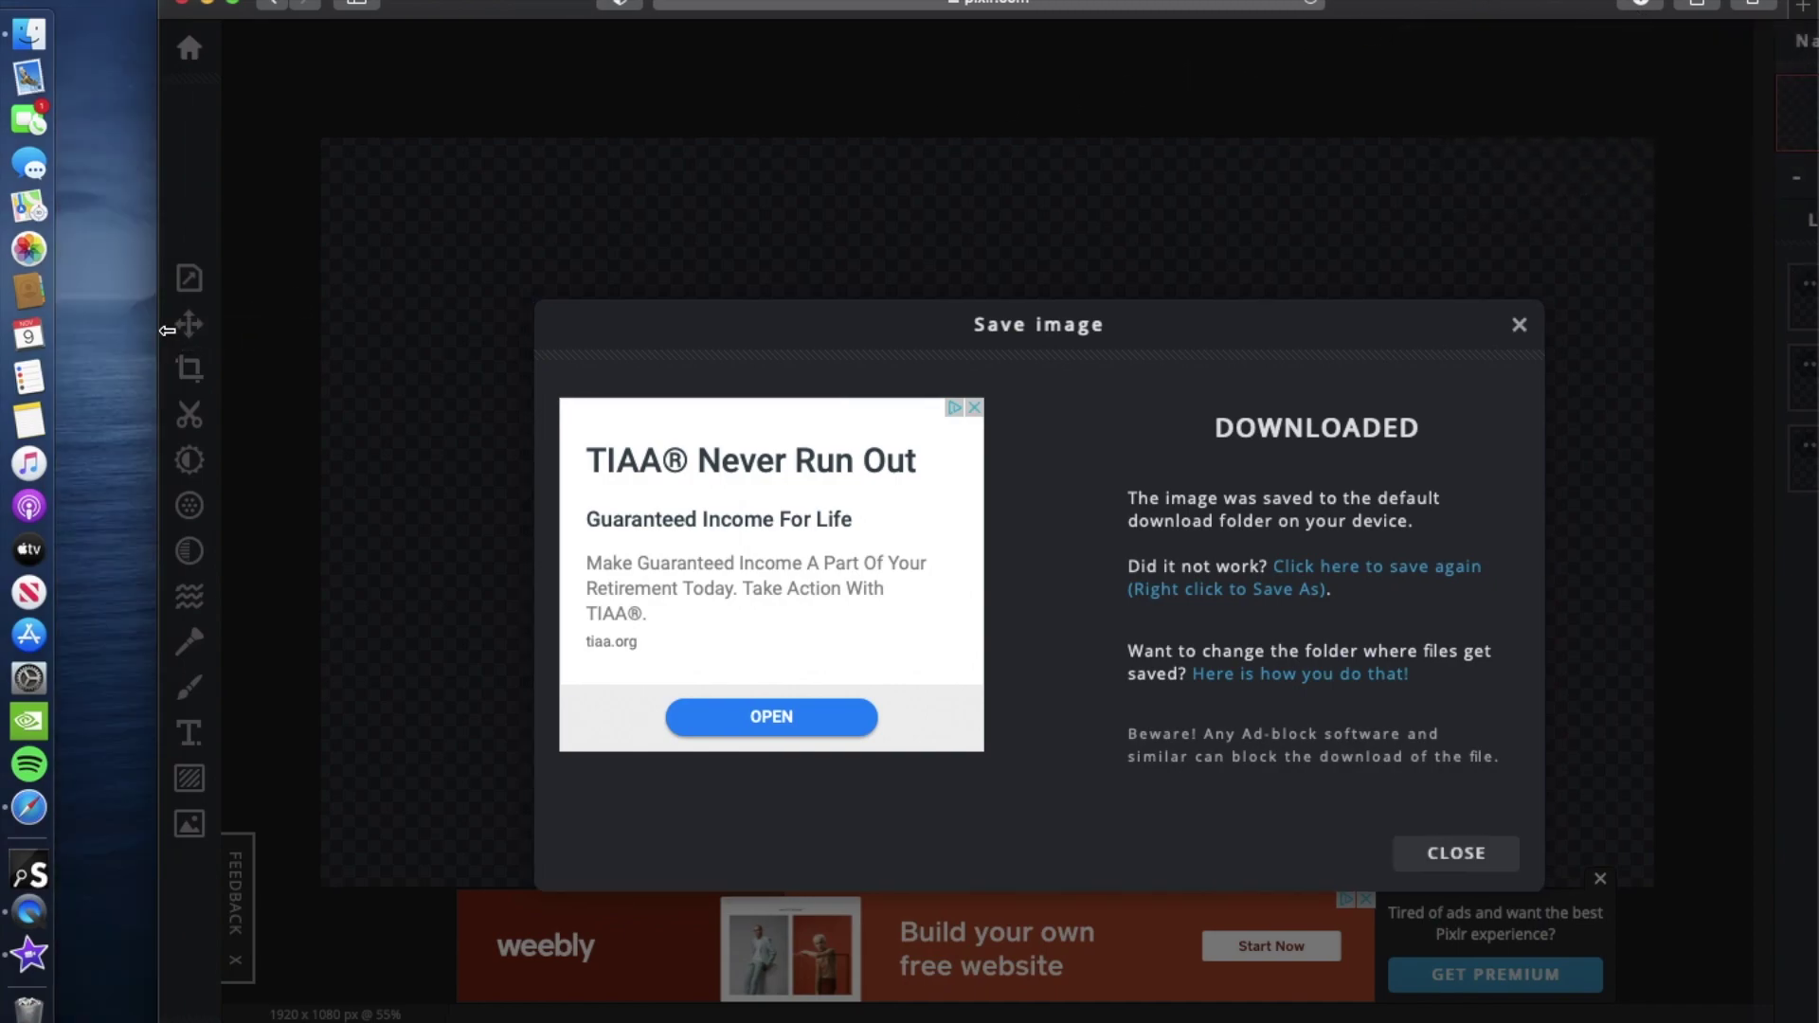
click(1641, 4)
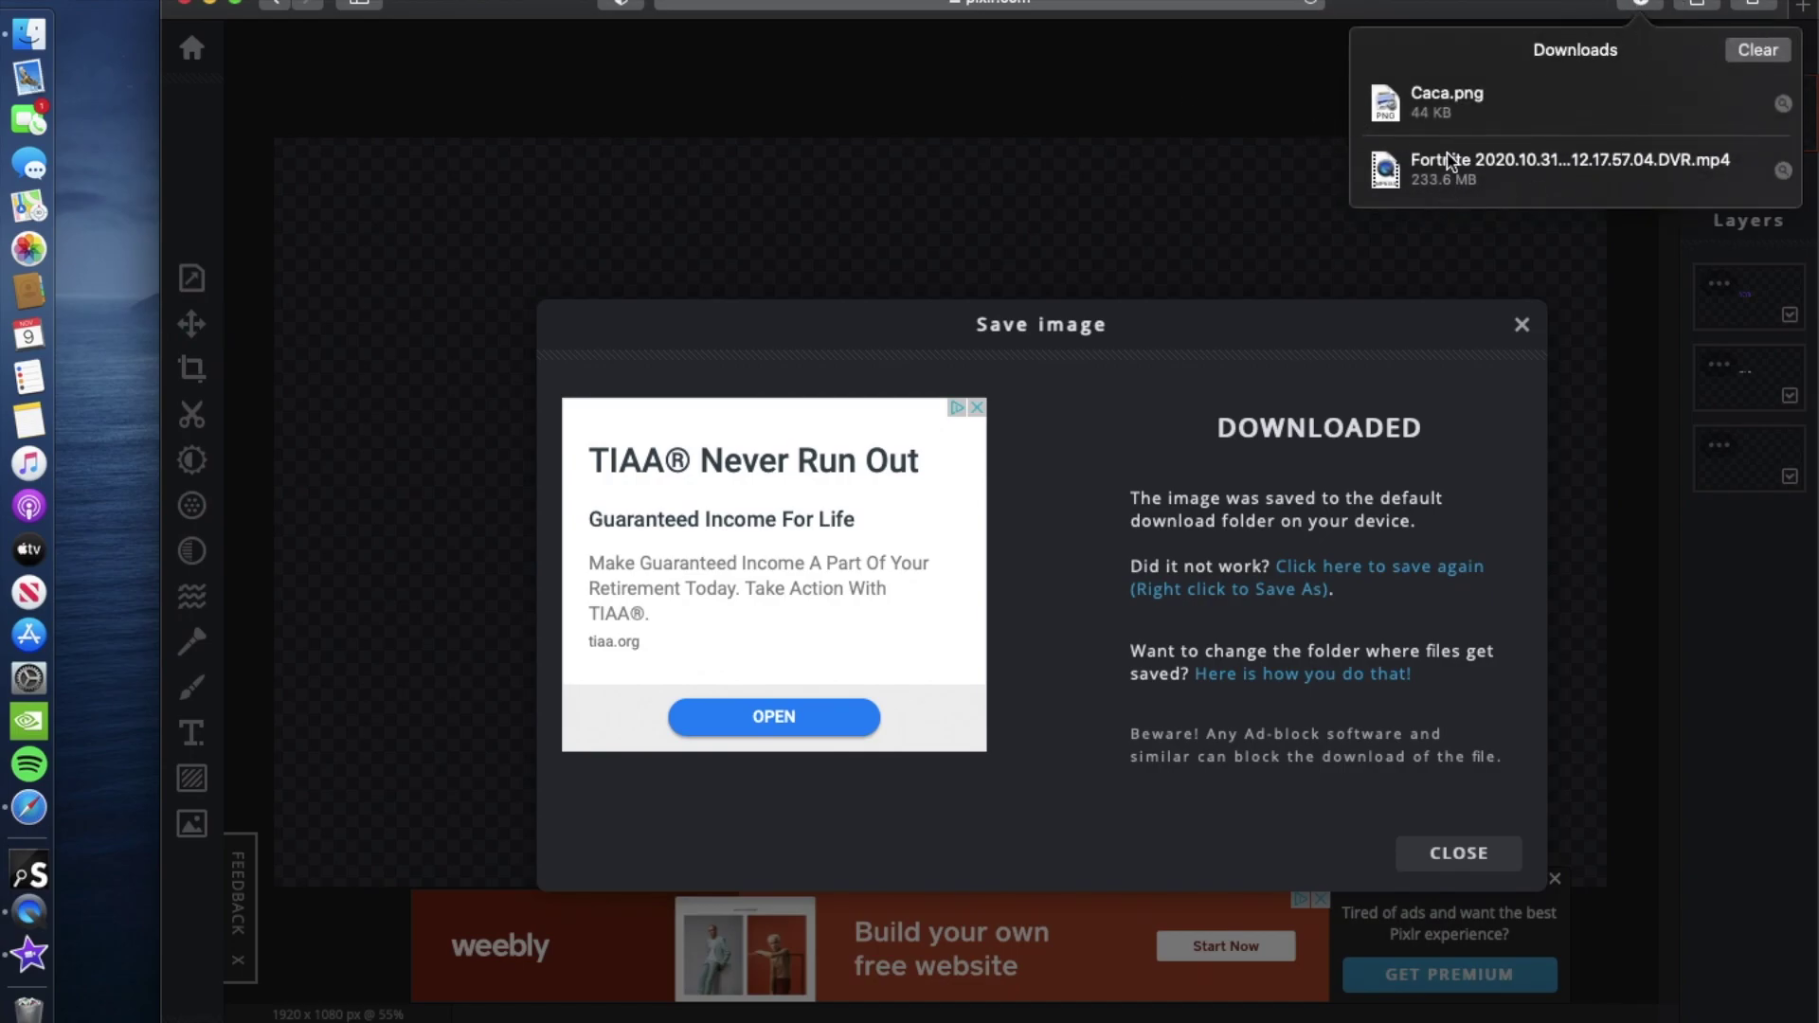
Drag Caca.png from Safari's downloads onto the desktop.
drag(1519, 113, 111, 152)
click(121, 256)
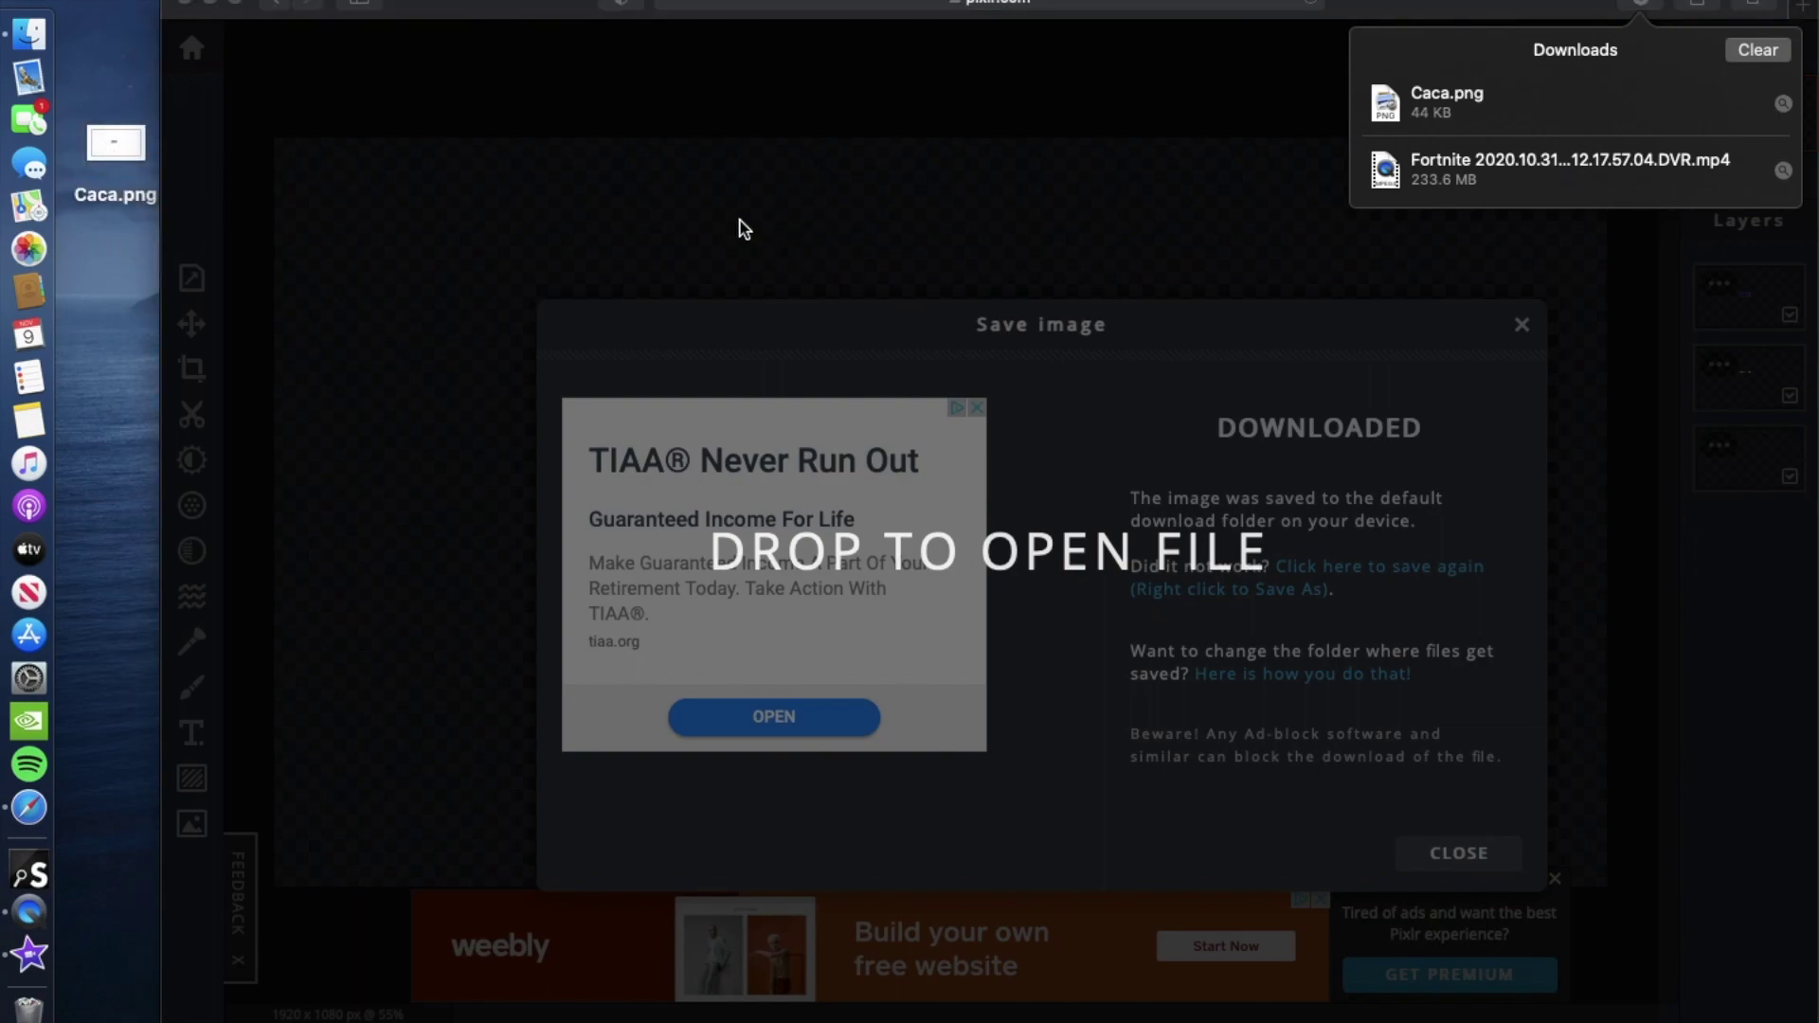
click(501, 3)
click(114, 146)
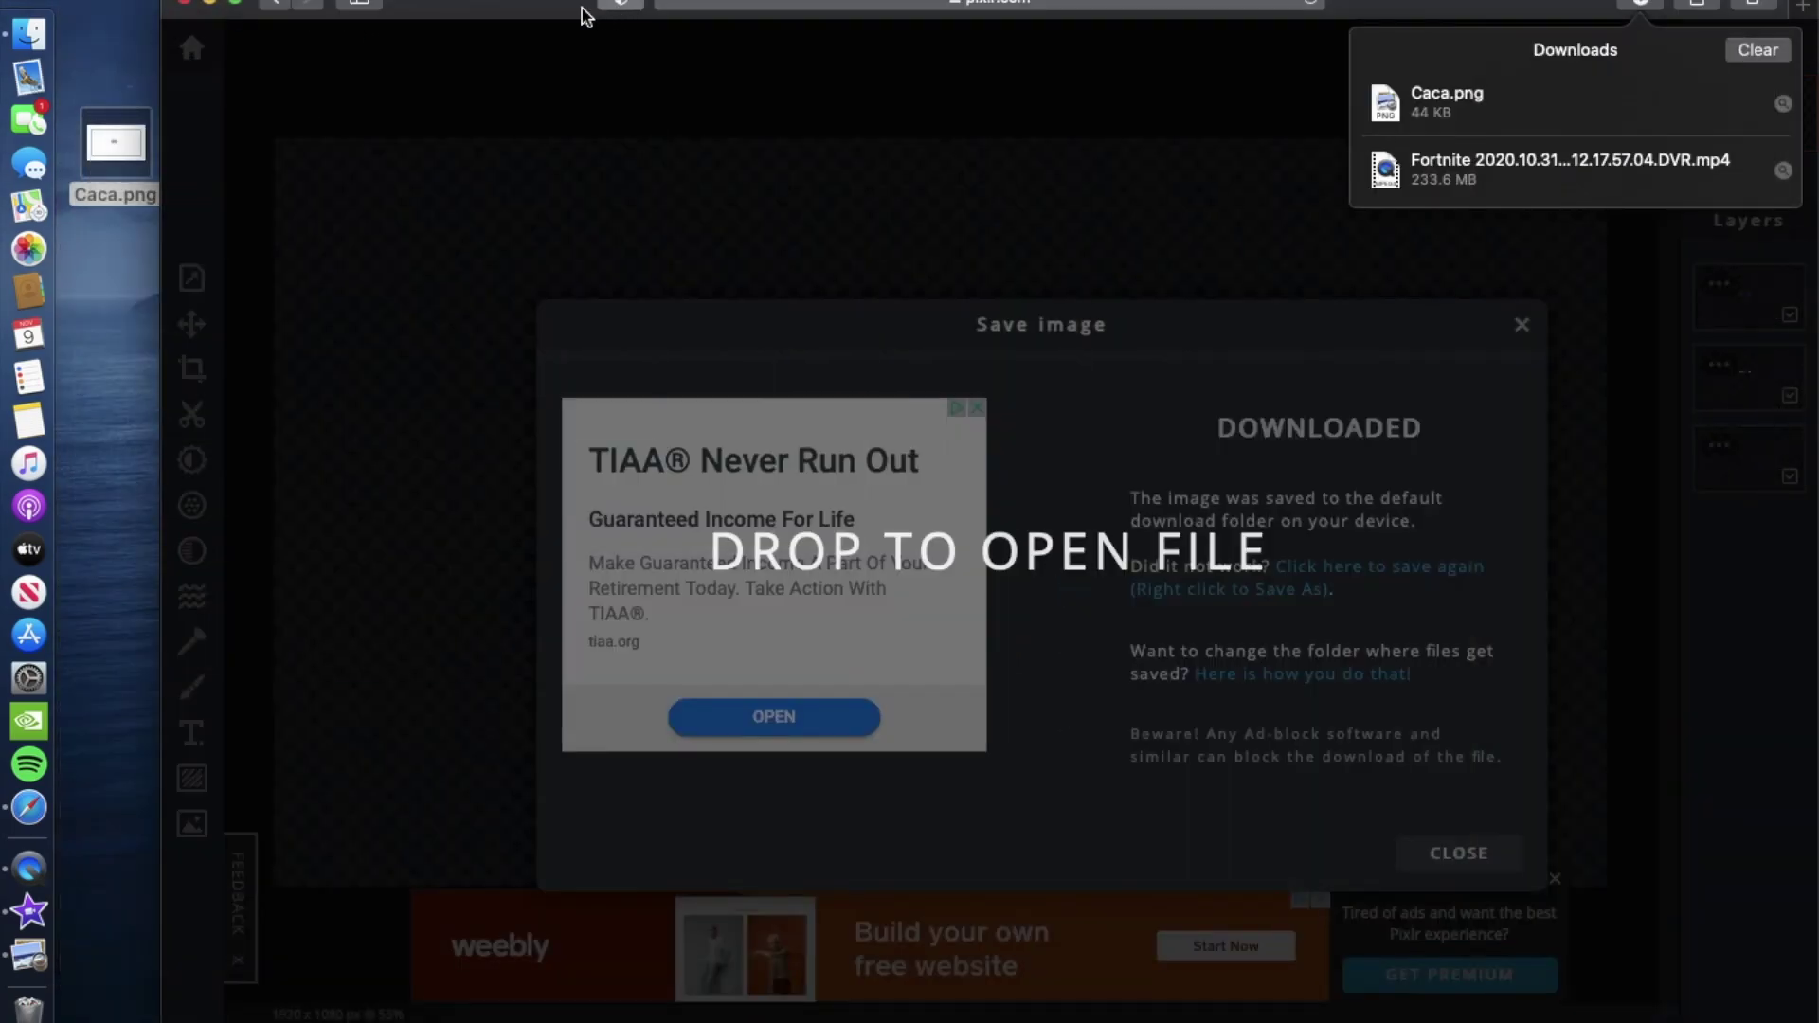
Dismiss the downloads list and privacy report, then close the Safari window.
click(620, 4)
click(273, 23)
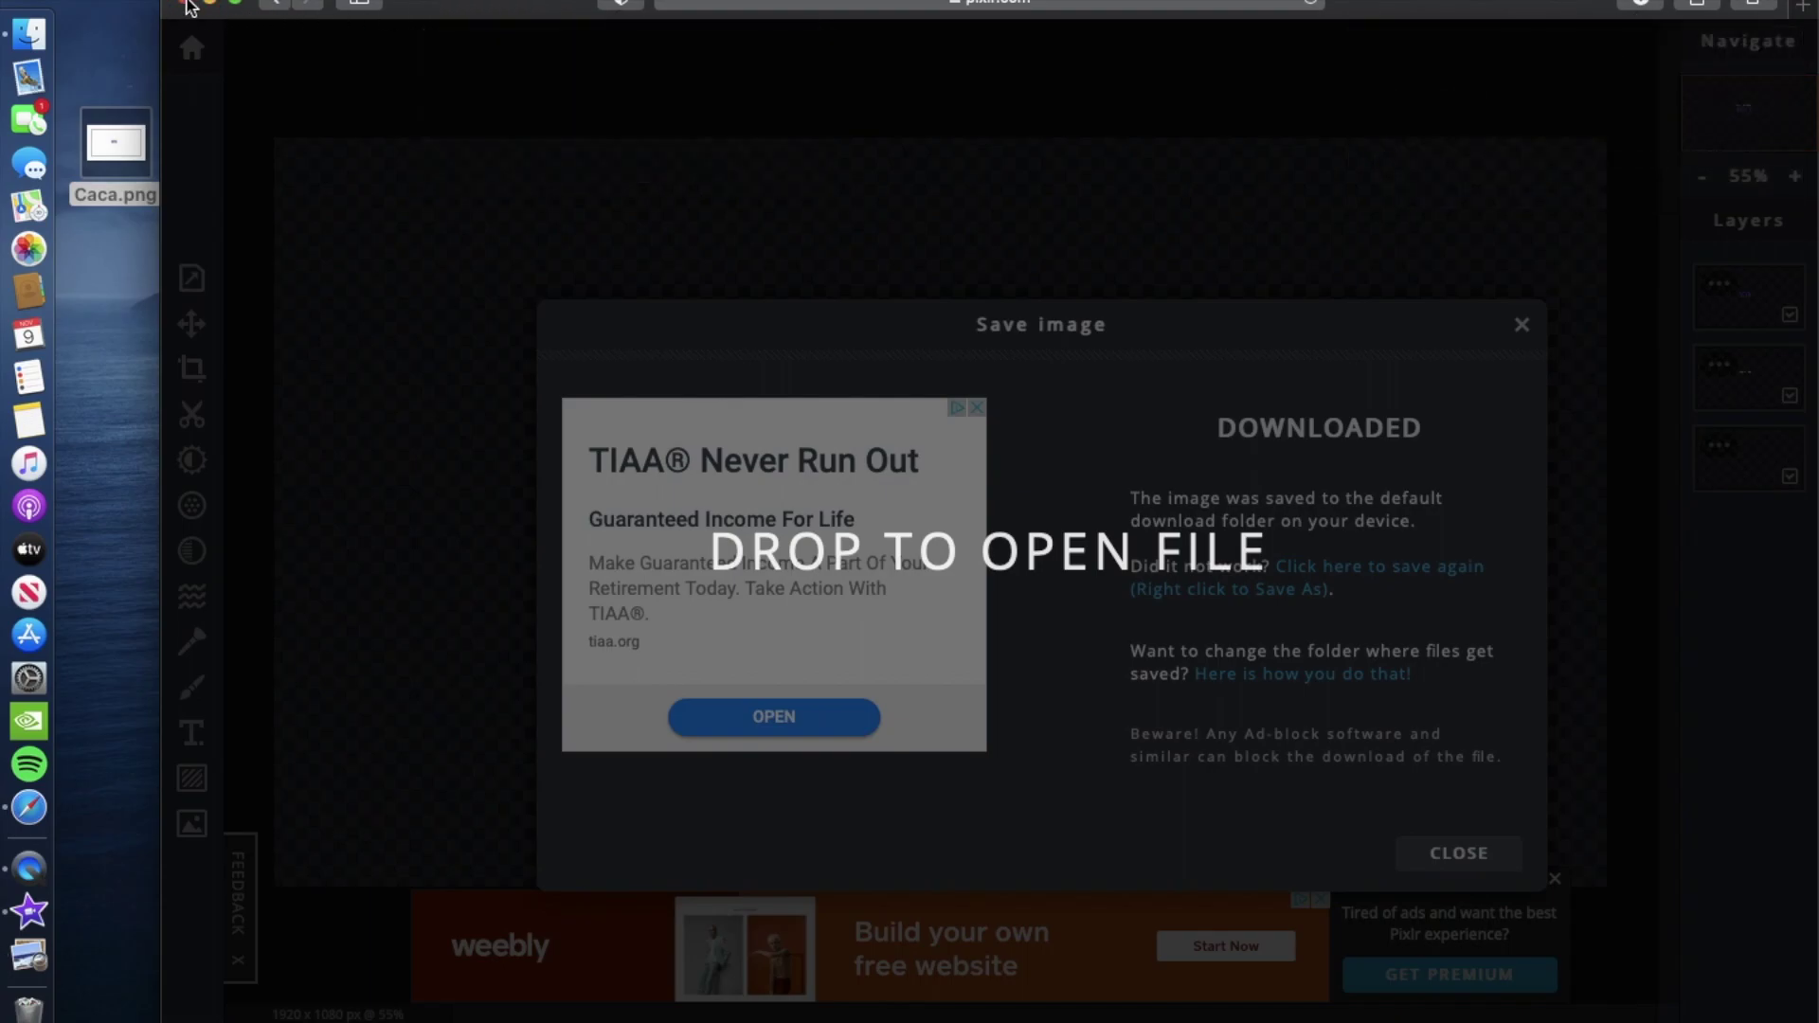
click(191, 4)
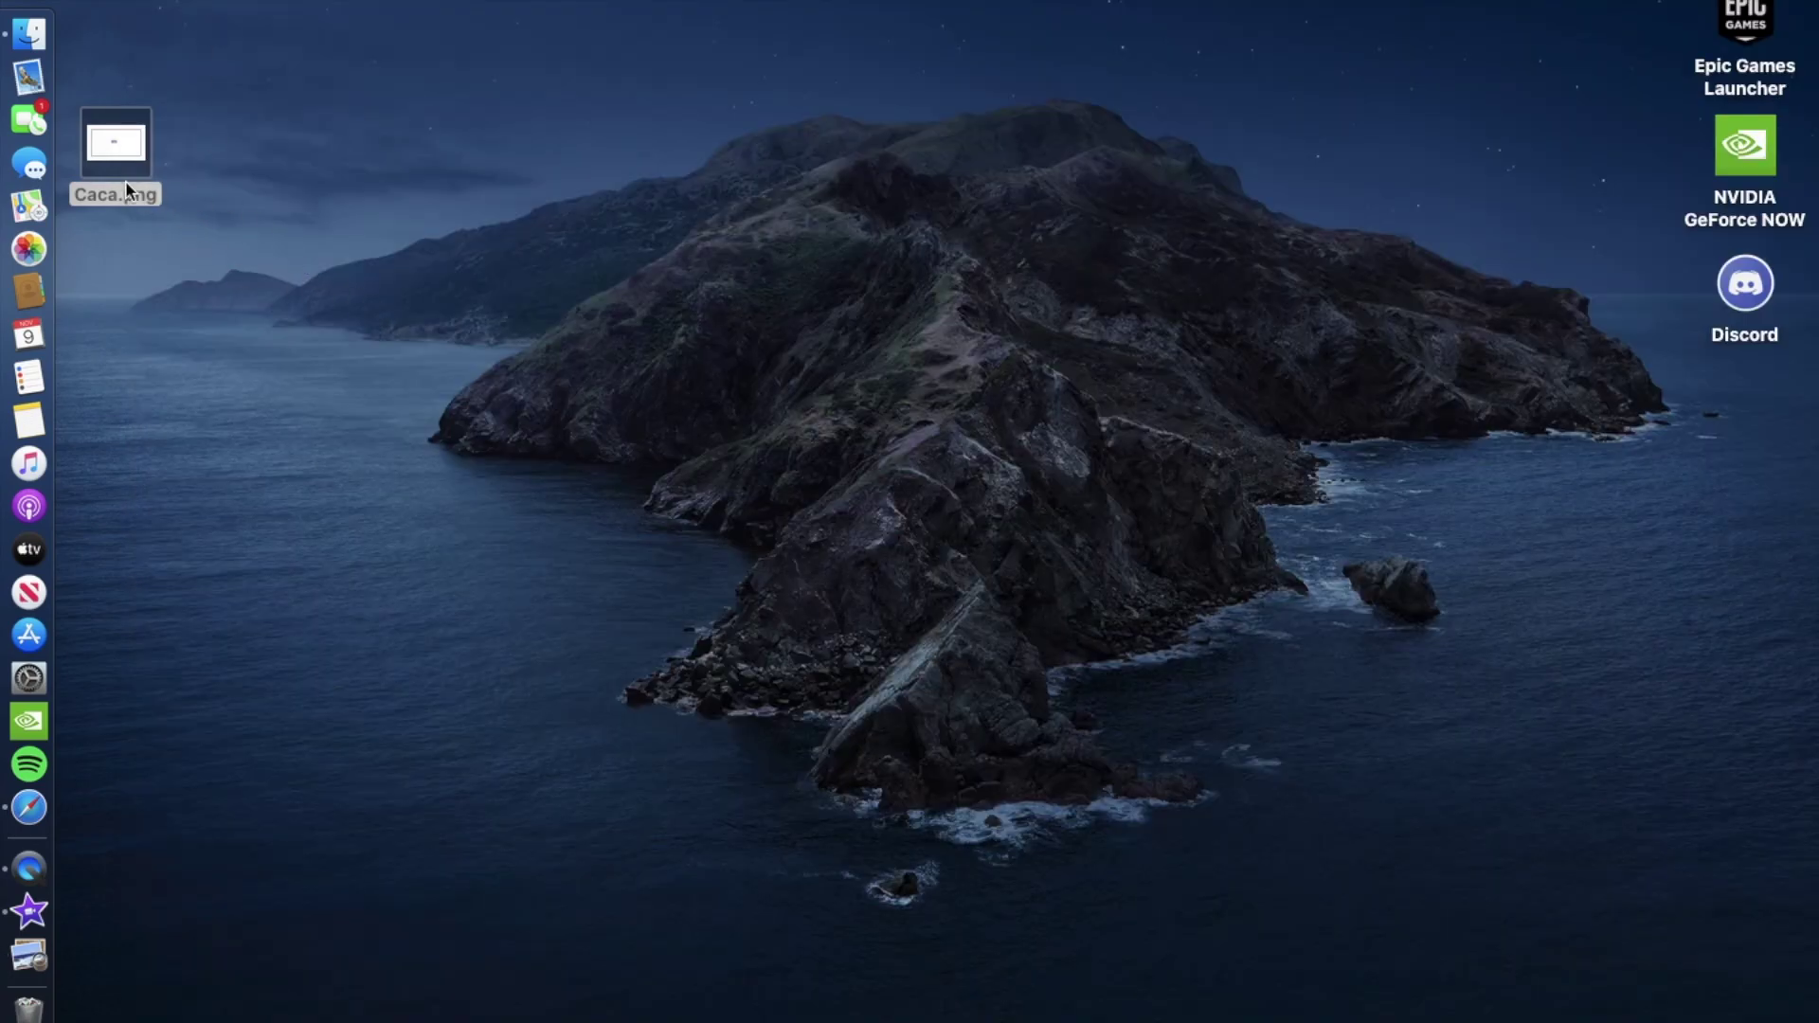
Move Caca.png to the desktop's top-left, then launch iMovie and open the tuttt project.
drag(792, 264, 122, 160)
click(241, 399)
click(29, 912)
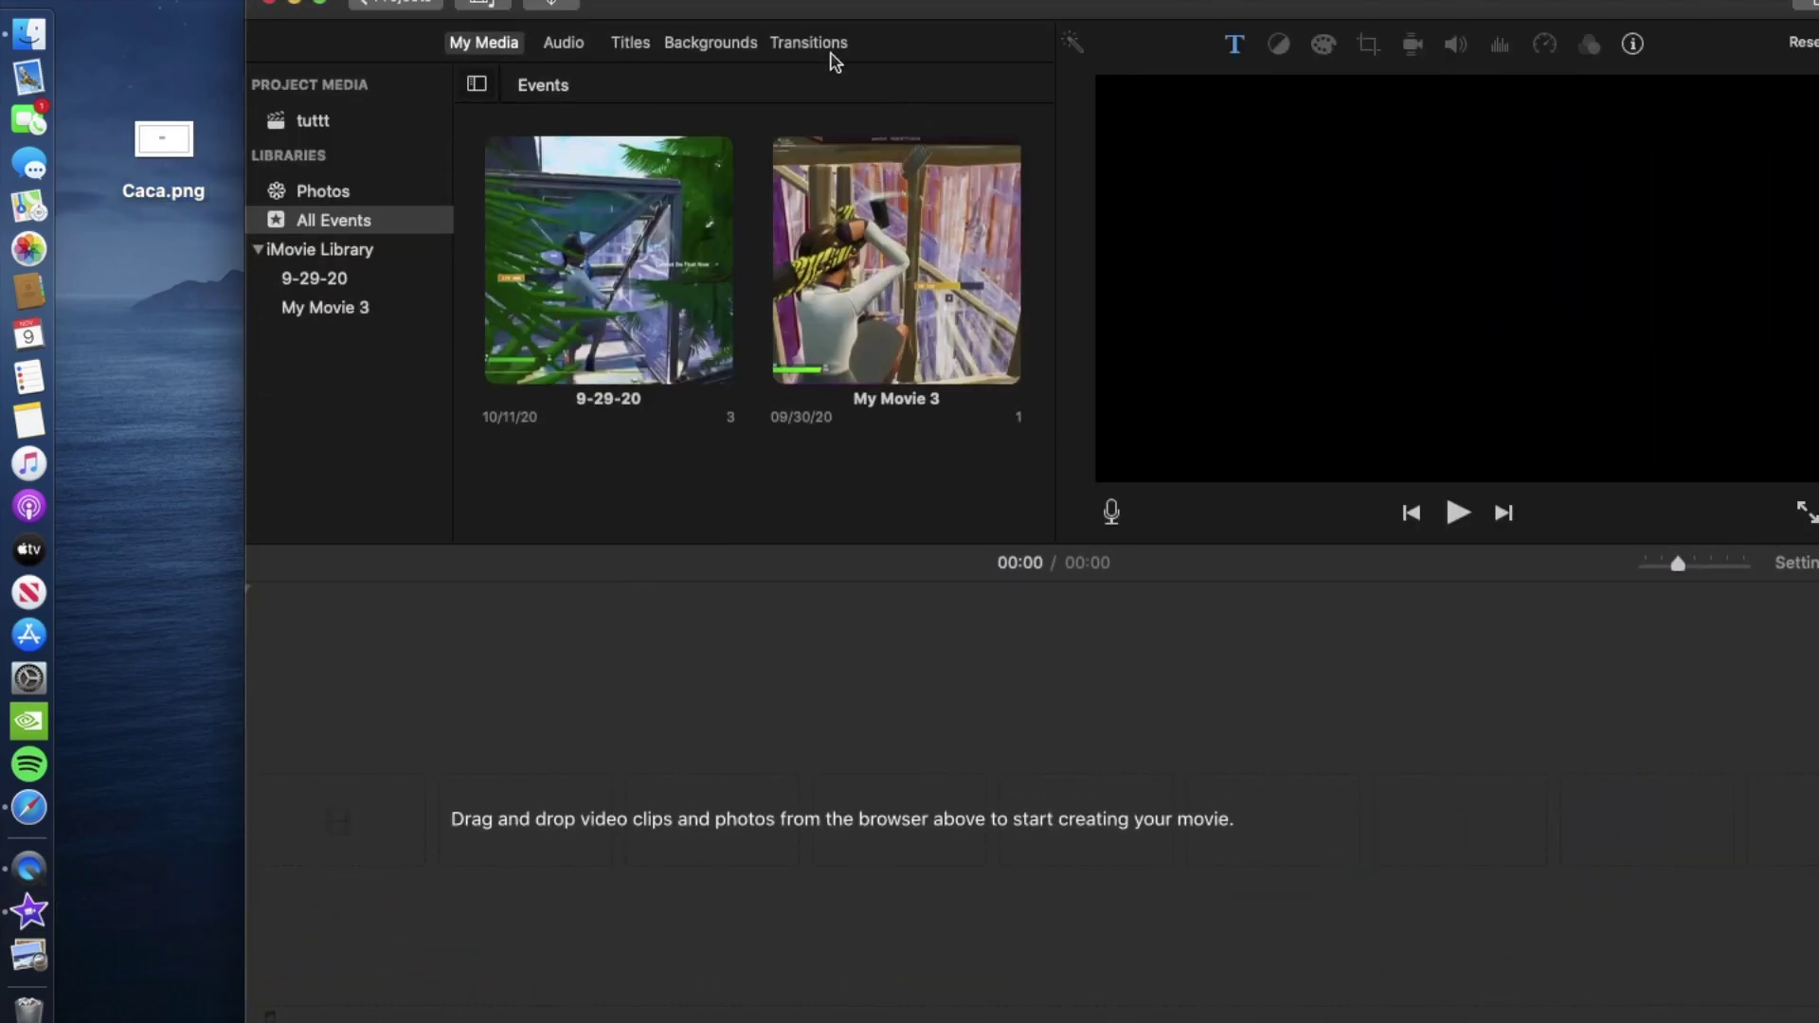
click(381, 123)
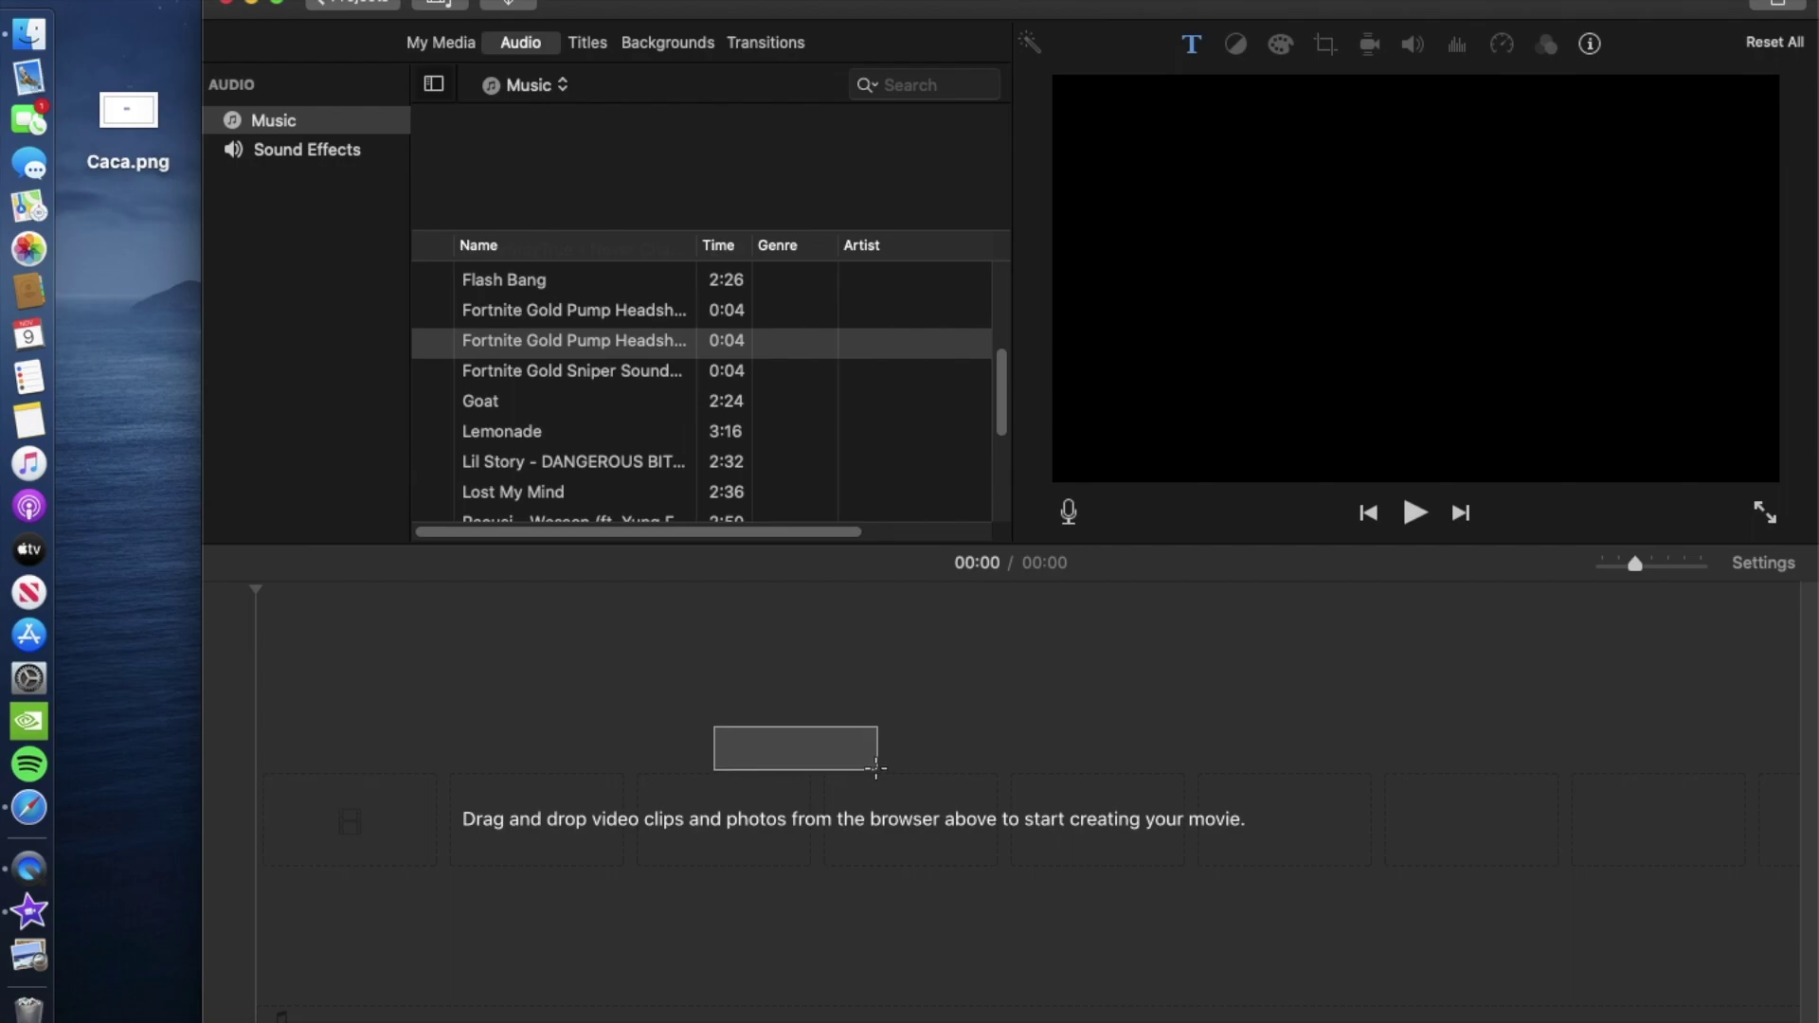
mouse_move(878, 769)
mouse_down()
mouse_move(796, 701)
mouse_move(862, 751)
mouse_move(852, 763)
mouse_up()
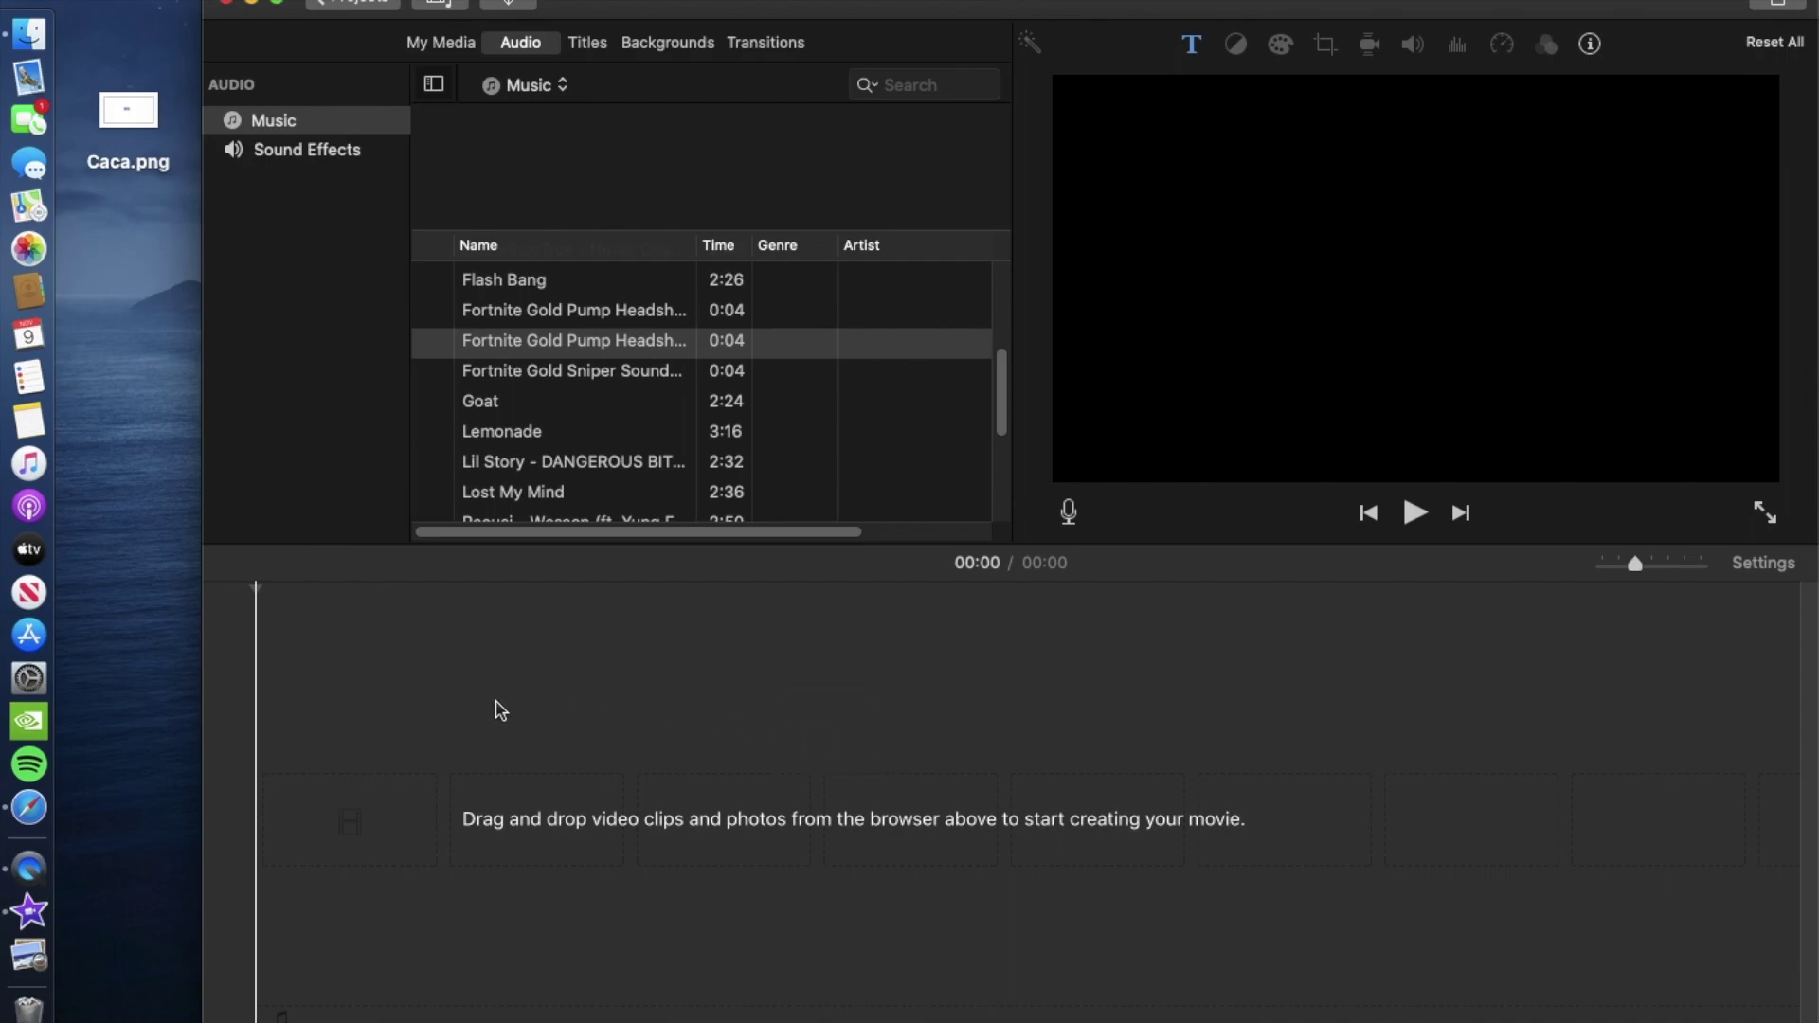
mouse_move(741, 464)
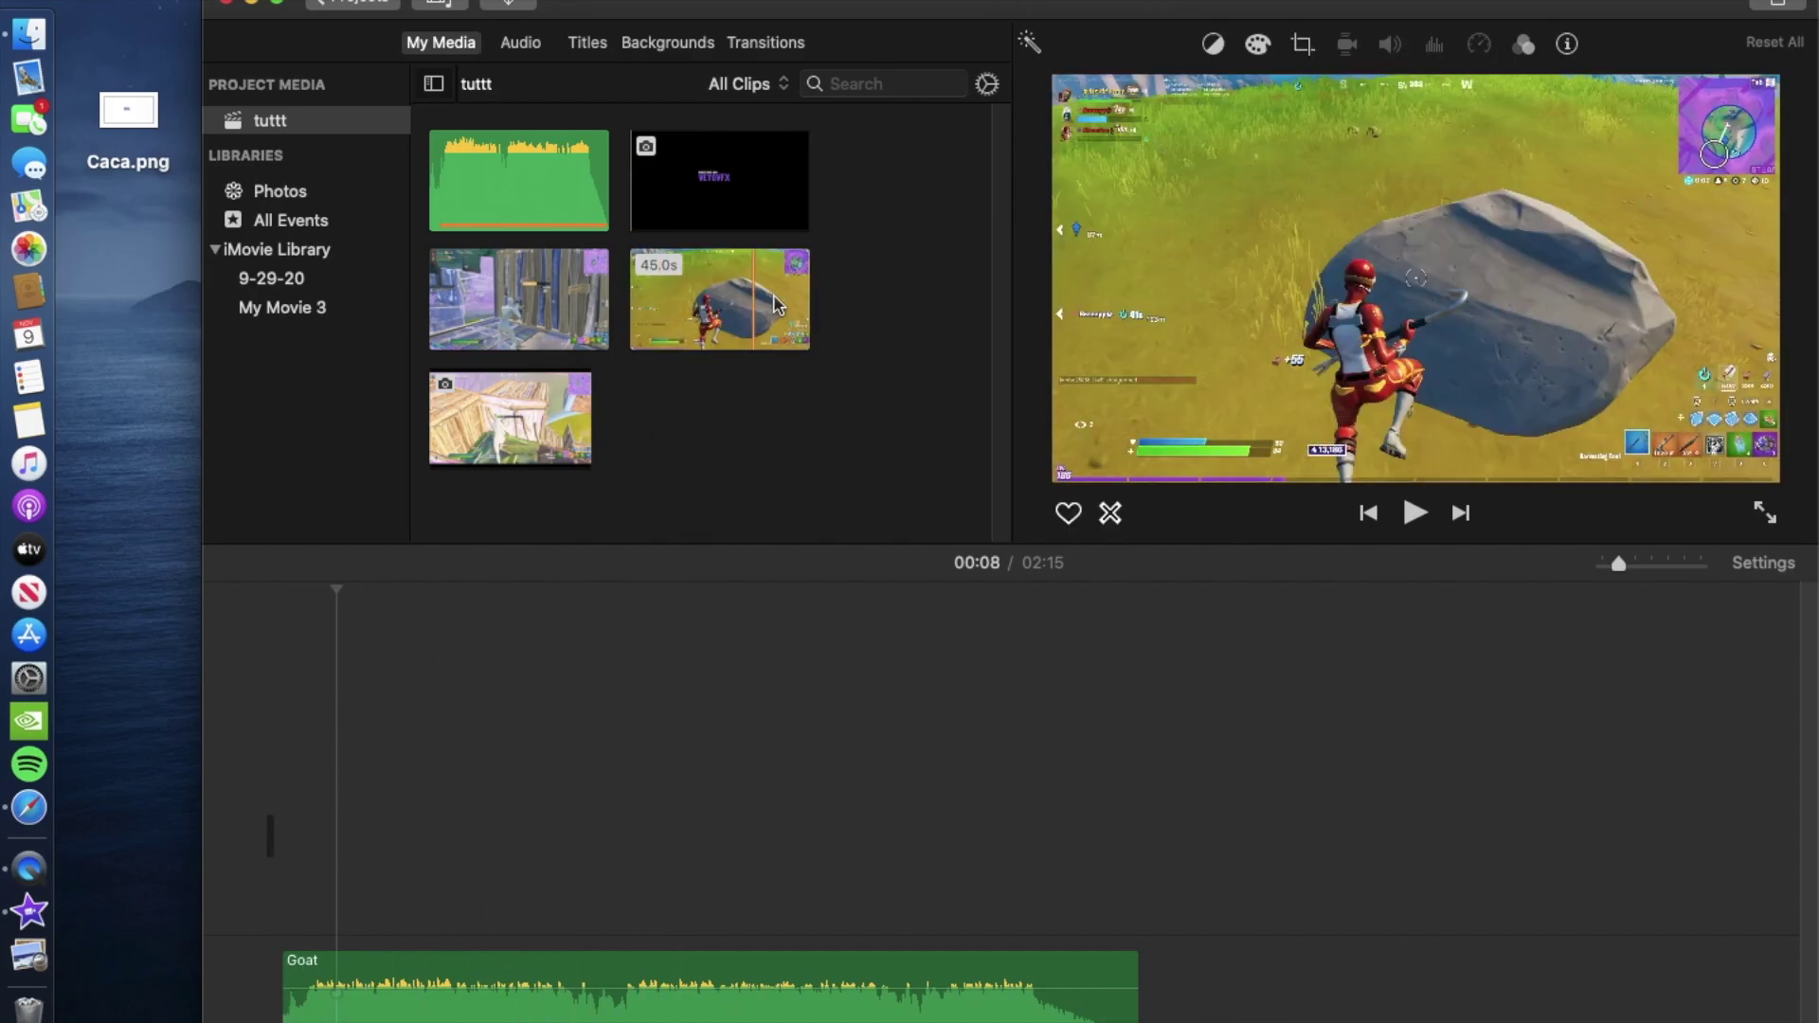
Add the Fortnite clip above the Goat track, preview it, zoom in, and set the playhead to 00:13.
drag(730, 336, 682, 845)
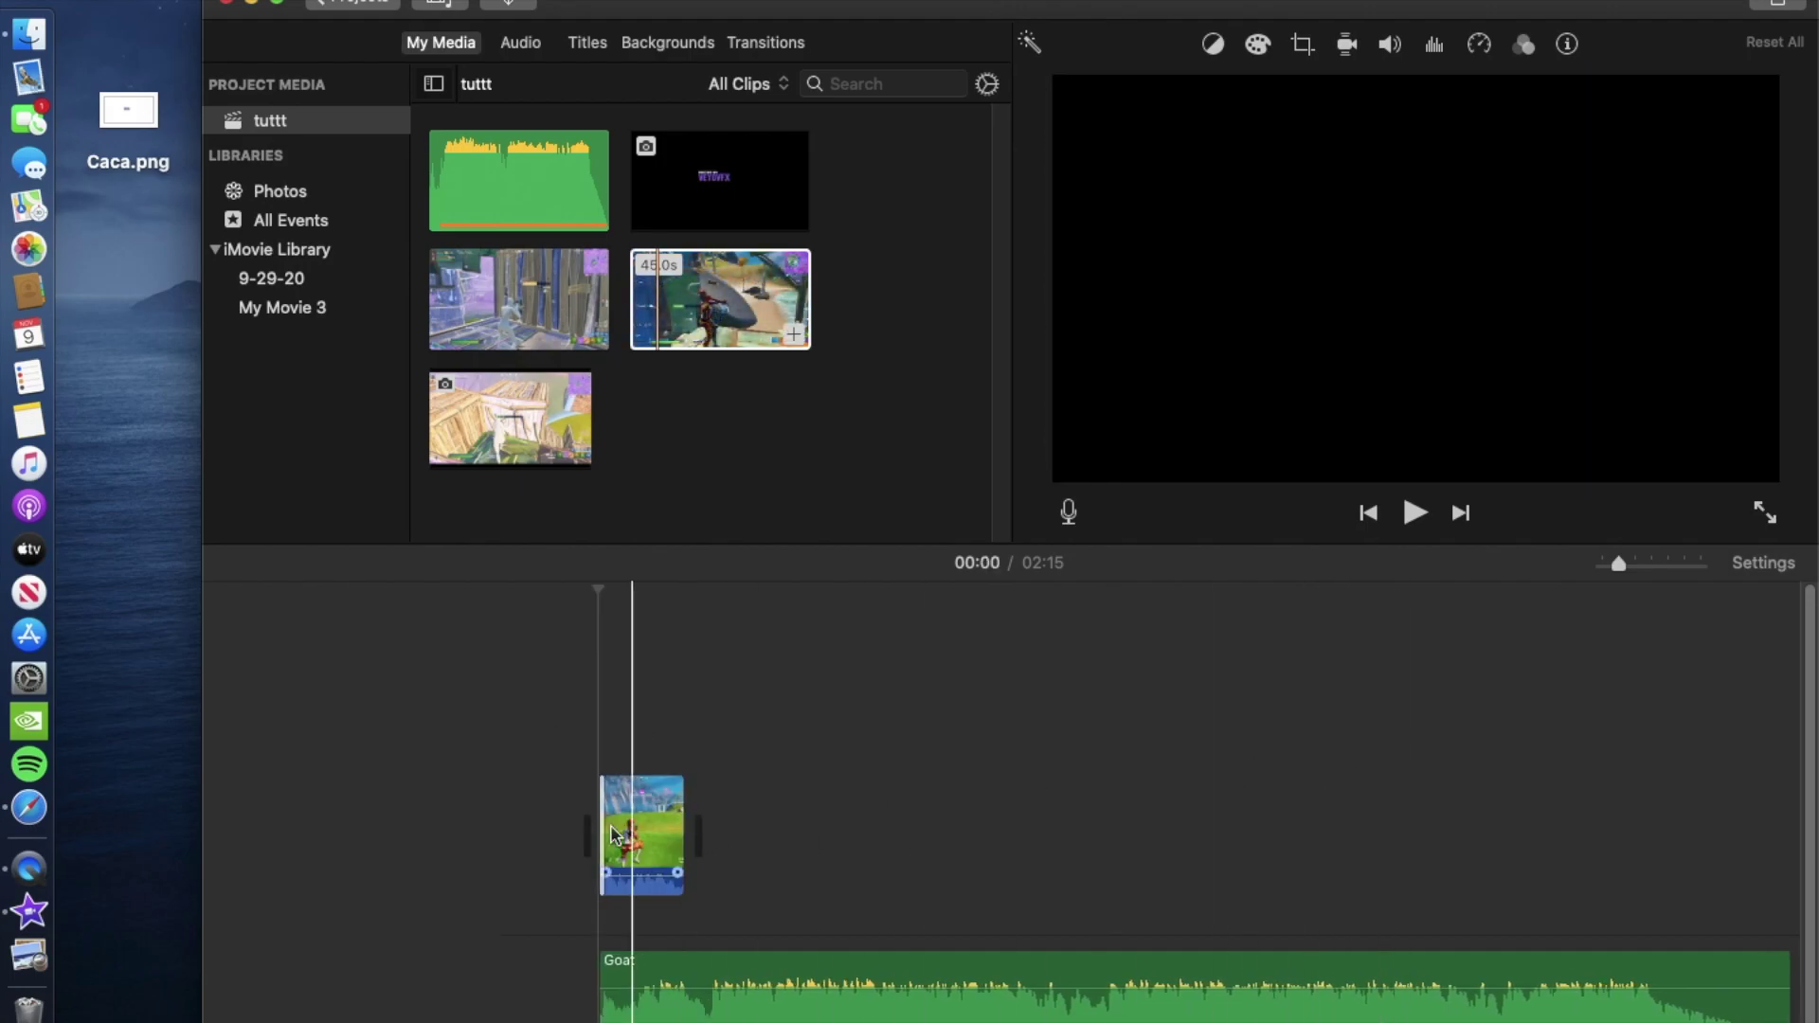
key(space)
key(space)
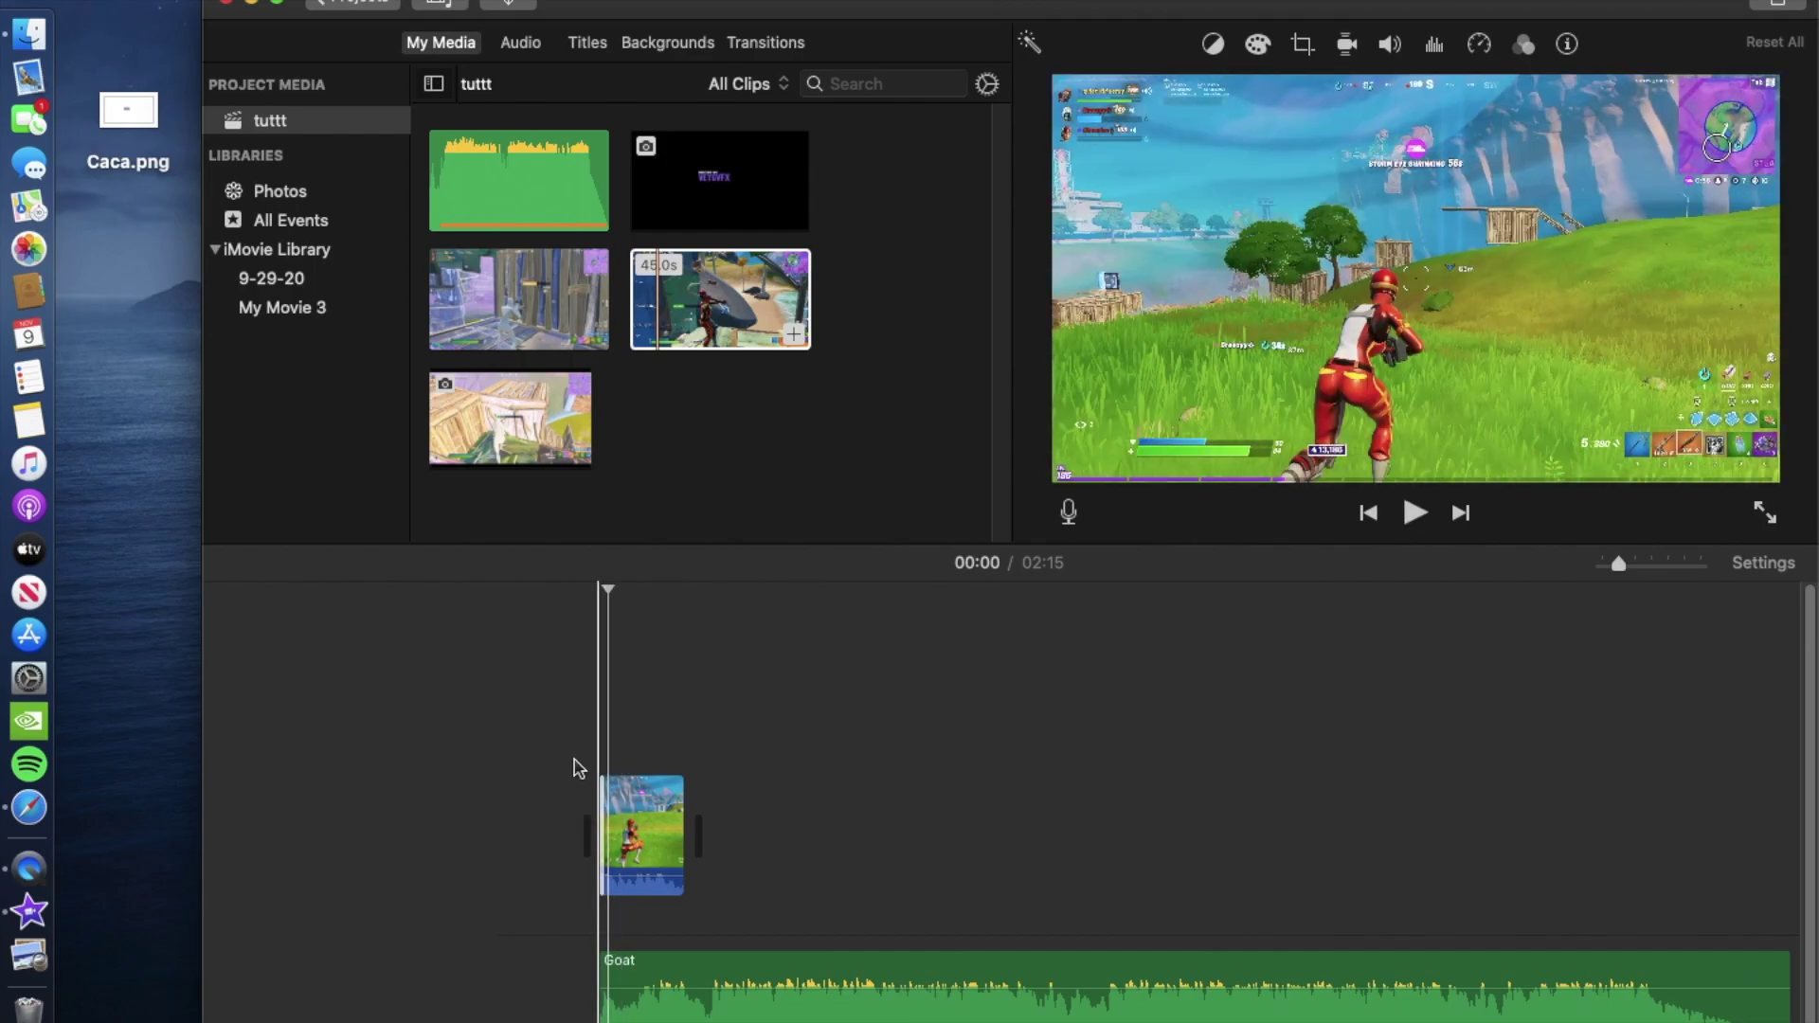
click(1650, 566)
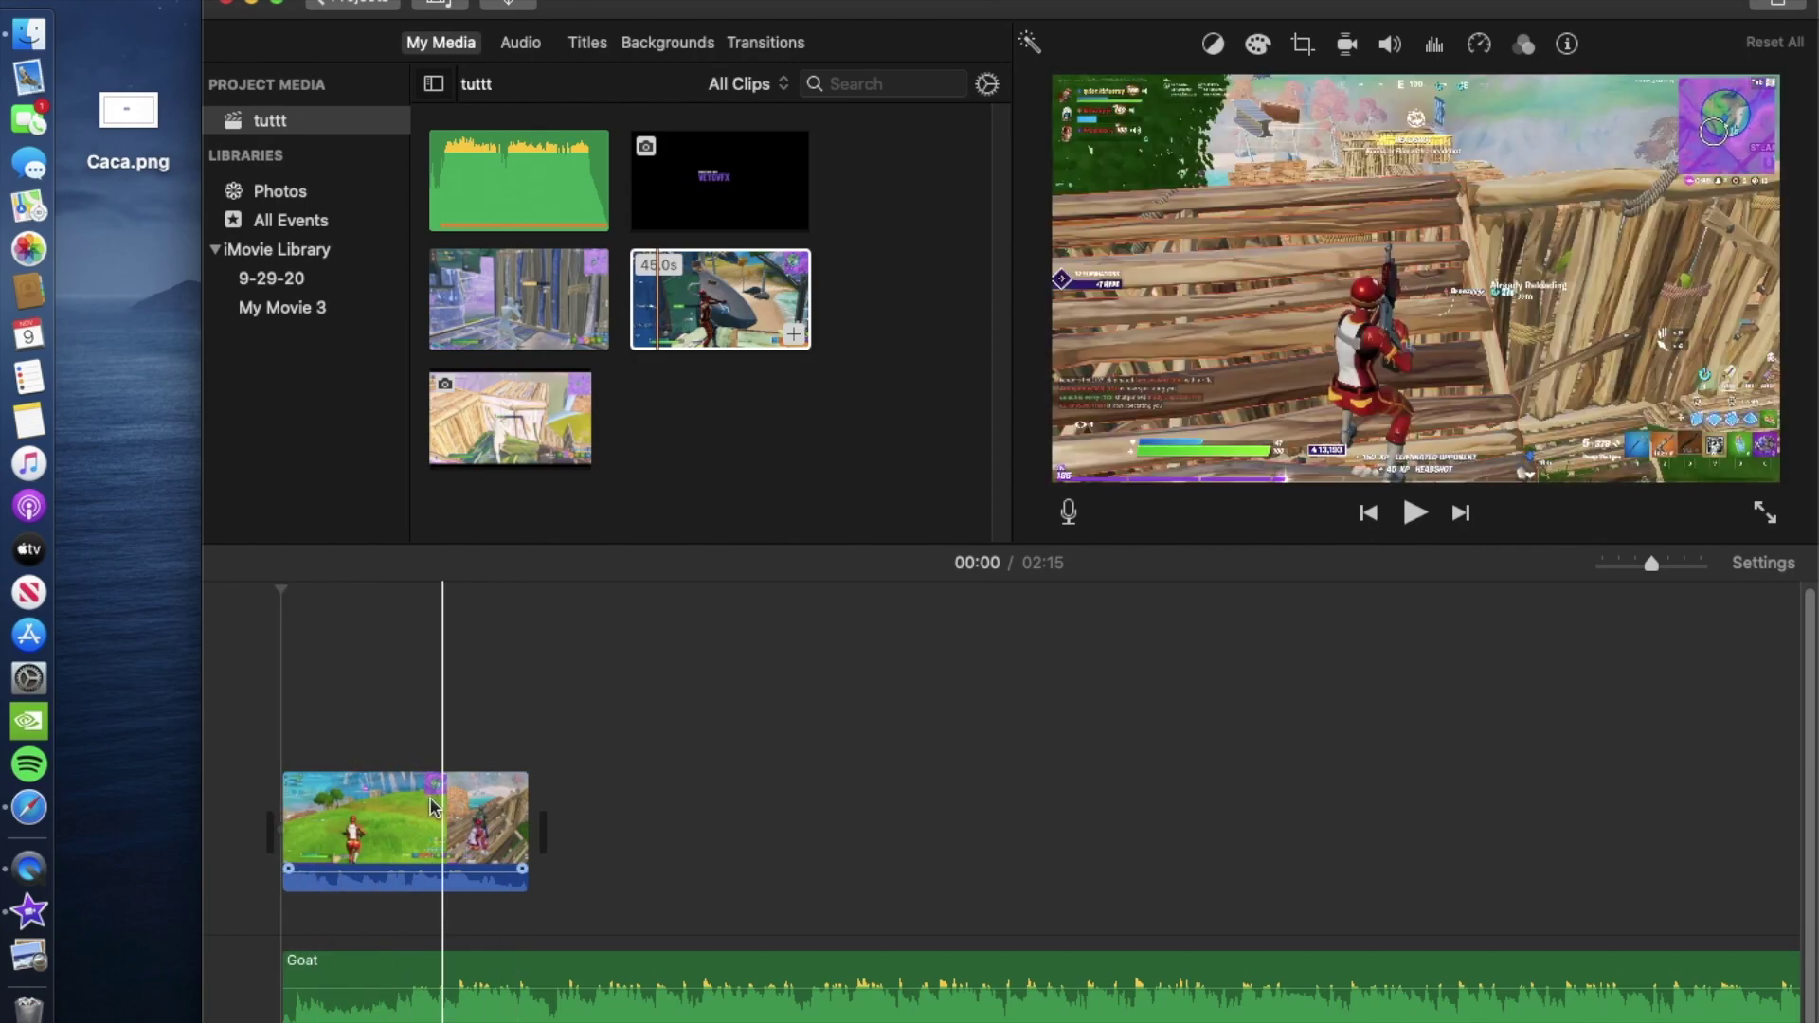
click(775, 758)
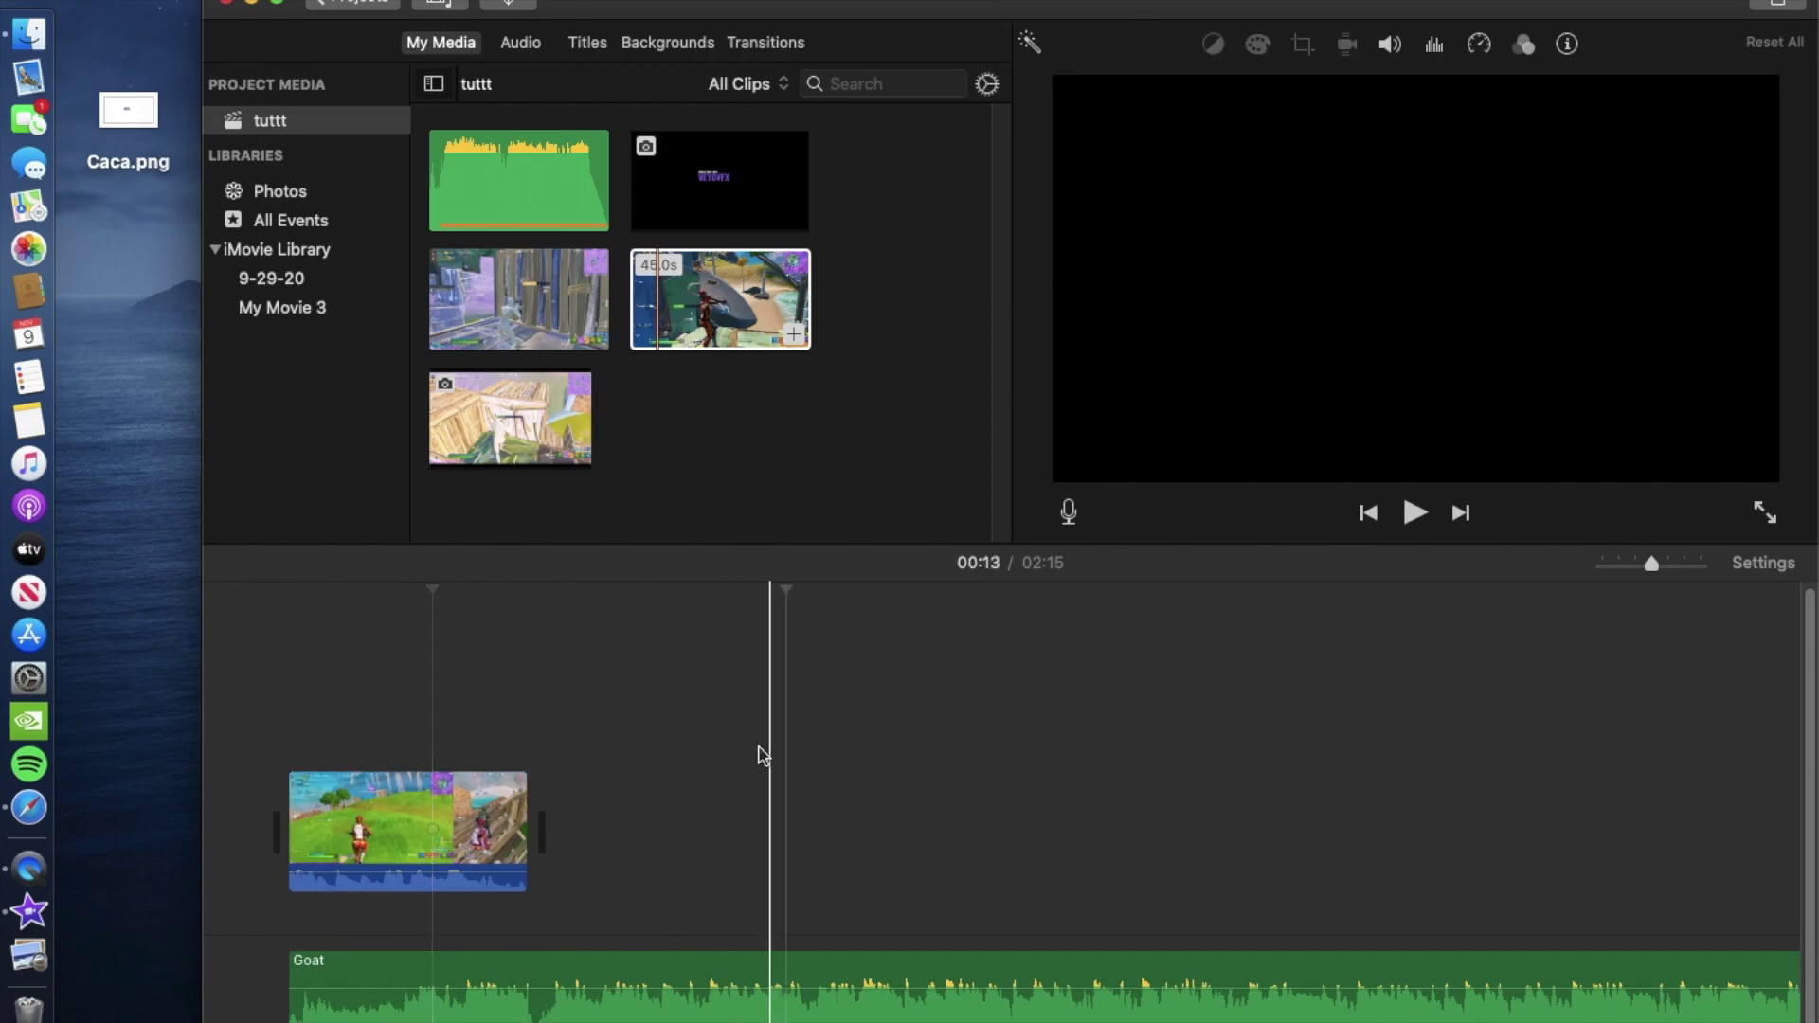